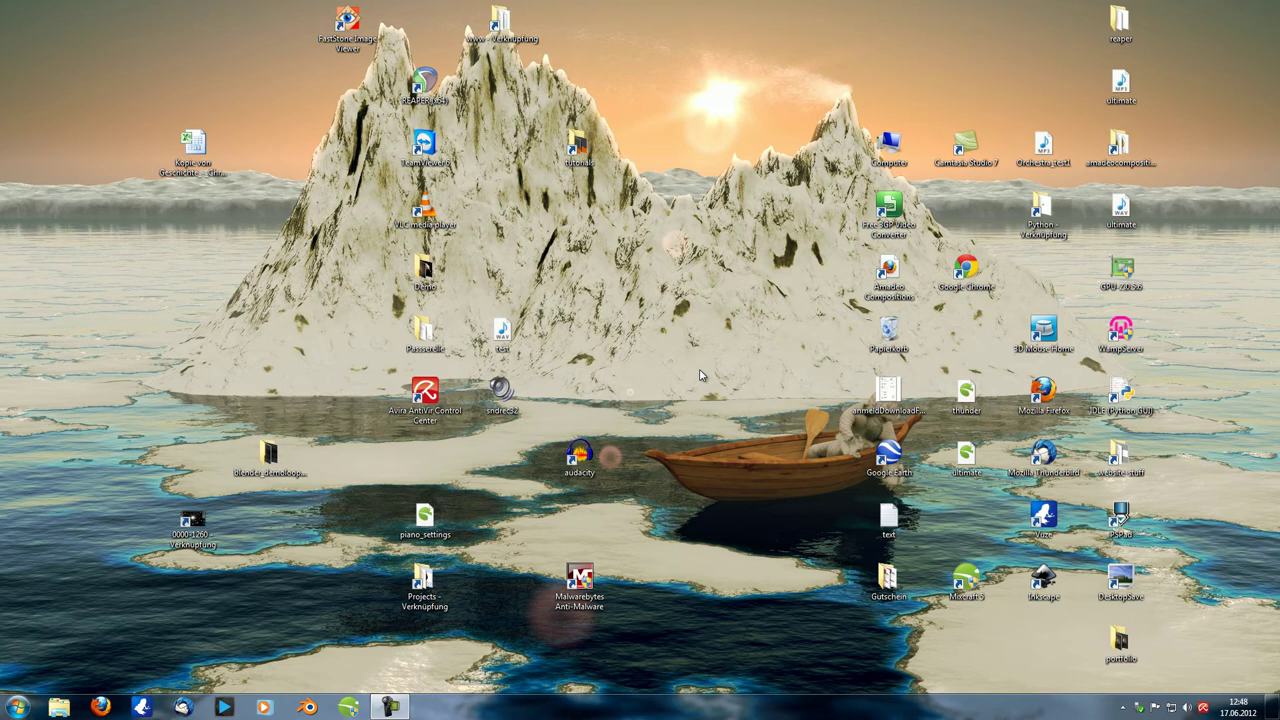
Start Blender from the taskbar and close the splash screen to reach the default cube scene
{"action": "left_click", "coordinate": [307, 707]}
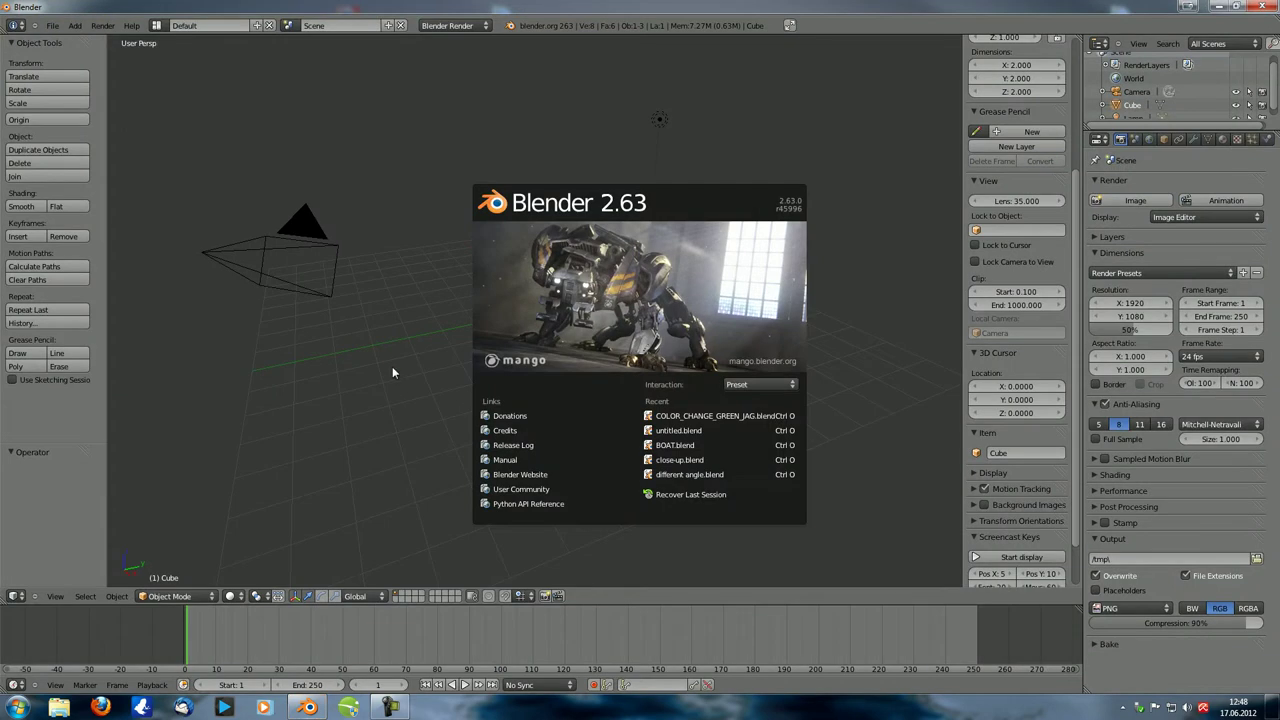
{"action": "left_click", "coordinate": [392, 366]}
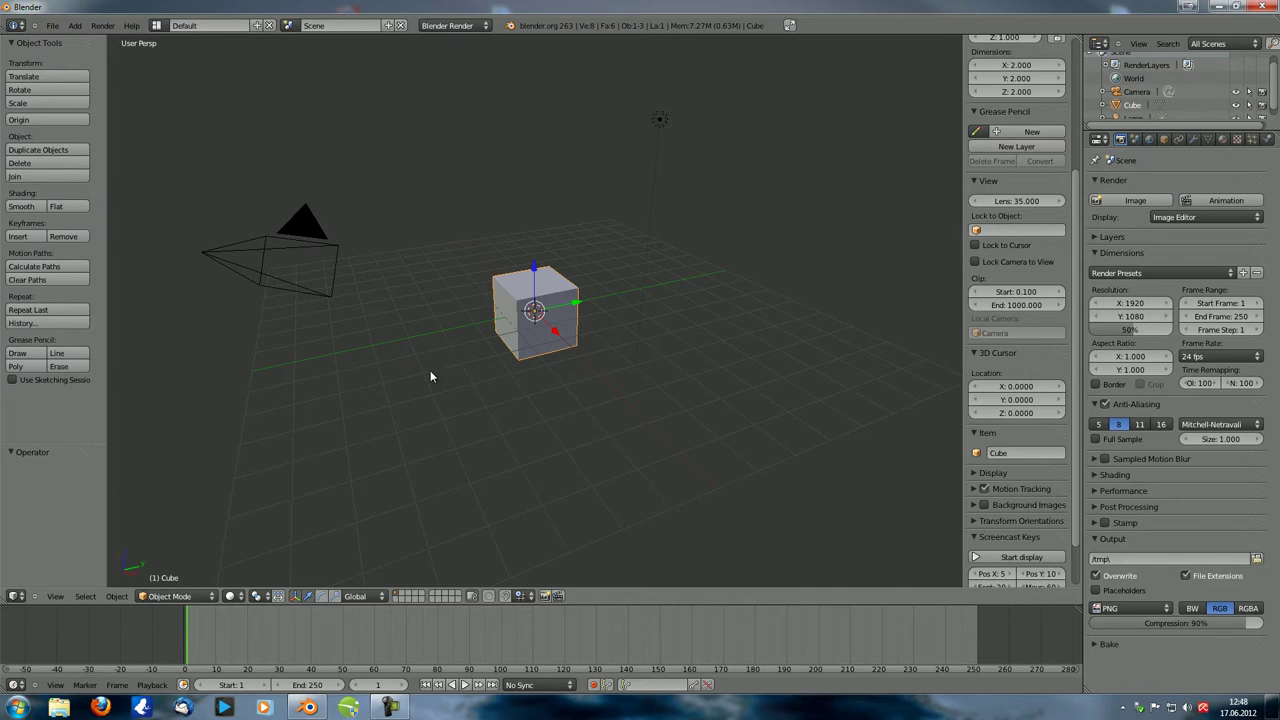
Drag the default cube -10.233 units along the Y axis
{"action": "mouse_move", "coordinate": [457, 368]}
{"action": "middle_mouse_down"}
{"action": "mouse_move", "coordinate": [391, 417]}
{"action": "mouse_move", "coordinate": [500, 408]}
{"action": "mouse_move", "coordinate": [380, 380]}
{"action": "mouse_move", "coordinate": [397, 400]}
{"action": "mouse_move", "coordinate": [469, 370]}
{"action": "middle_mouse_up"}
{"action": "scroll", "coordinate": [490, 395], "scroll_direction": "down", "scroll_amount": 3}
{"action": "left_click_drag", "start_coordinate": [497, 347], "coordinate": [334, 366]}
{"action": "middle_click_drag", "start_coordinate": [334, 366], "coordinate": [290, 386]}
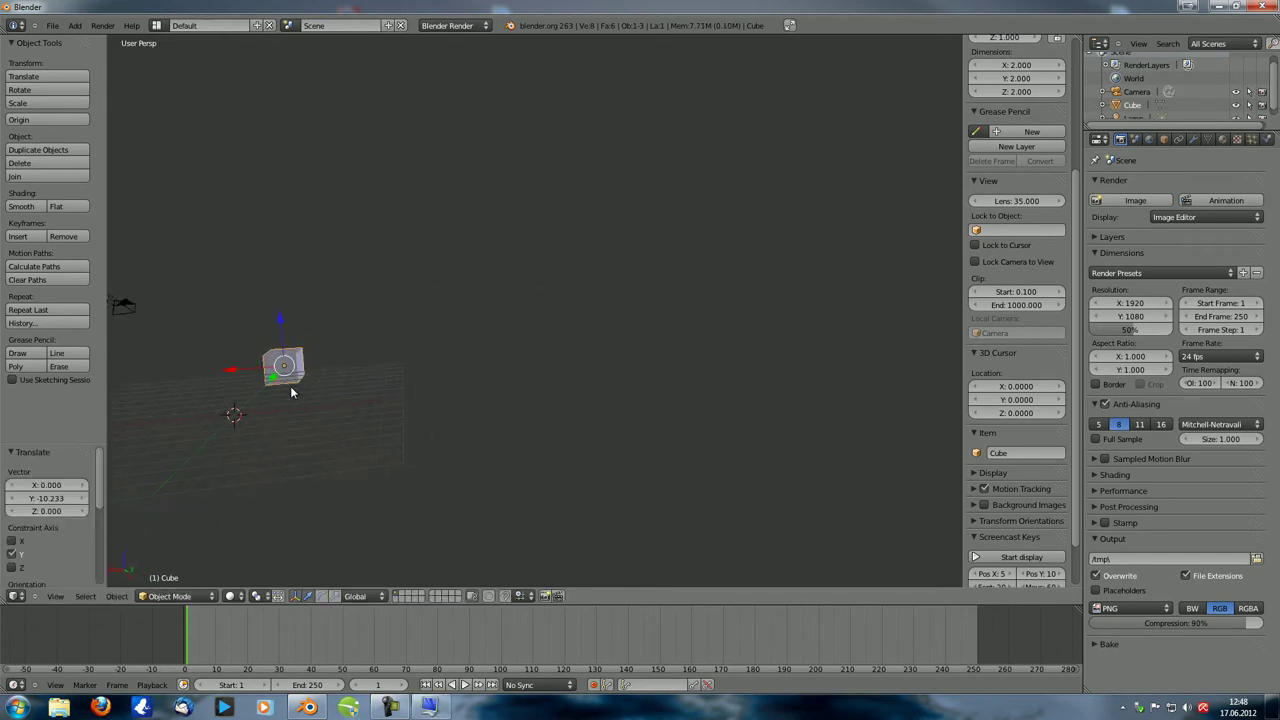
Add an Array modifier to the cube with relative X offset 2 and count 10
{"action": "left_click", "coordinate": [1193, 139]}
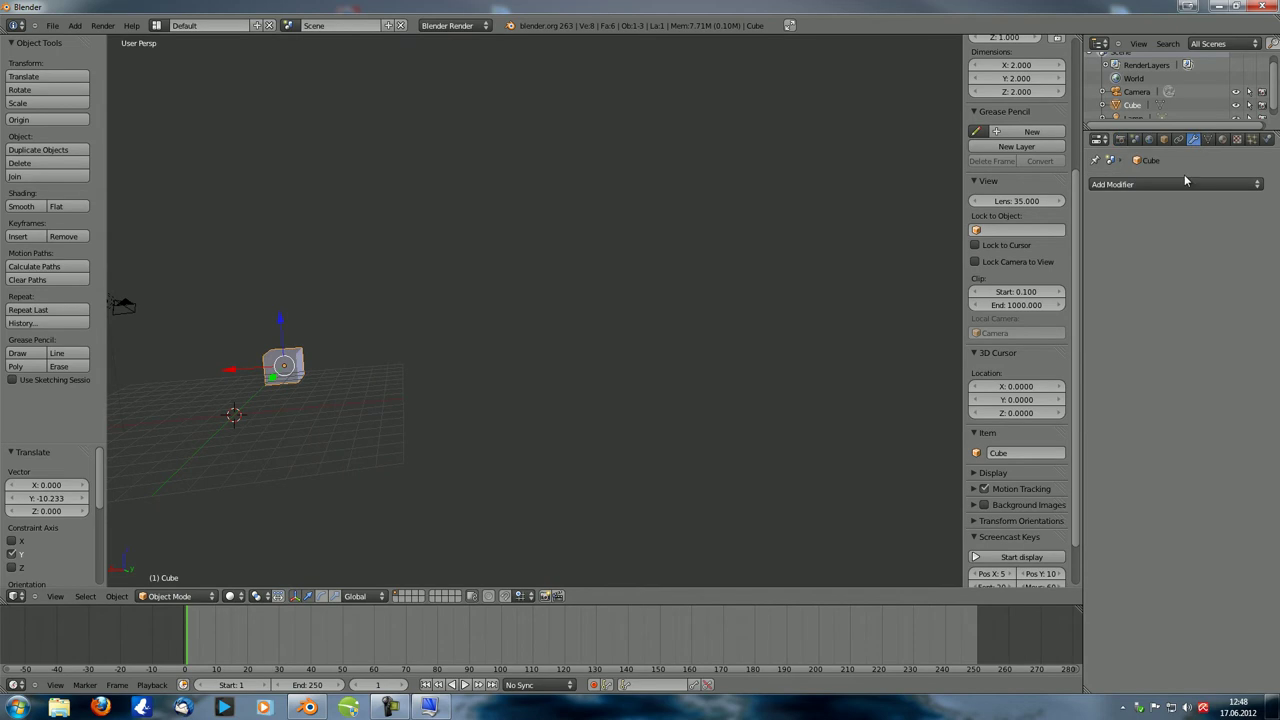
{"action": "left_click", "coordinate": [1185, 184]}
{"action": "left_click", "coordinate": [952, 215]}
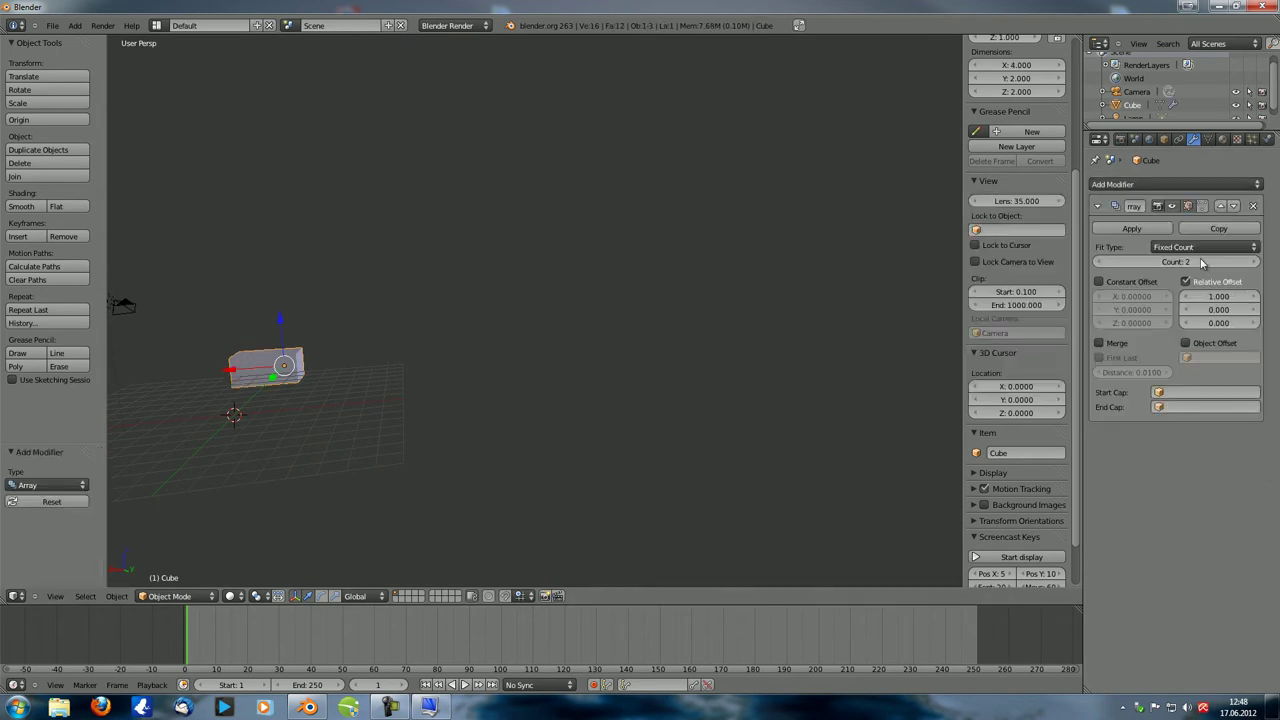
{"action": "type", "text": "1.5"}
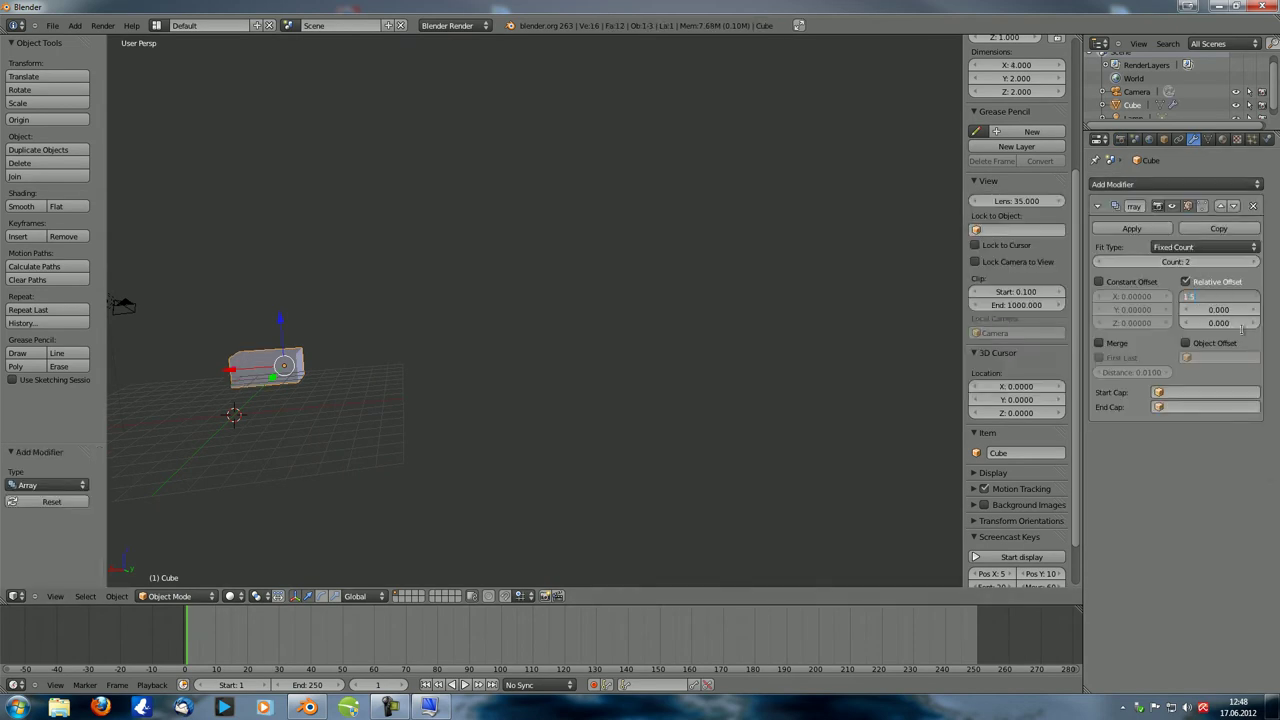
{"action": "key", "text": "Return"}
{"action": "double_click", "coordinate": [1219, 300]}
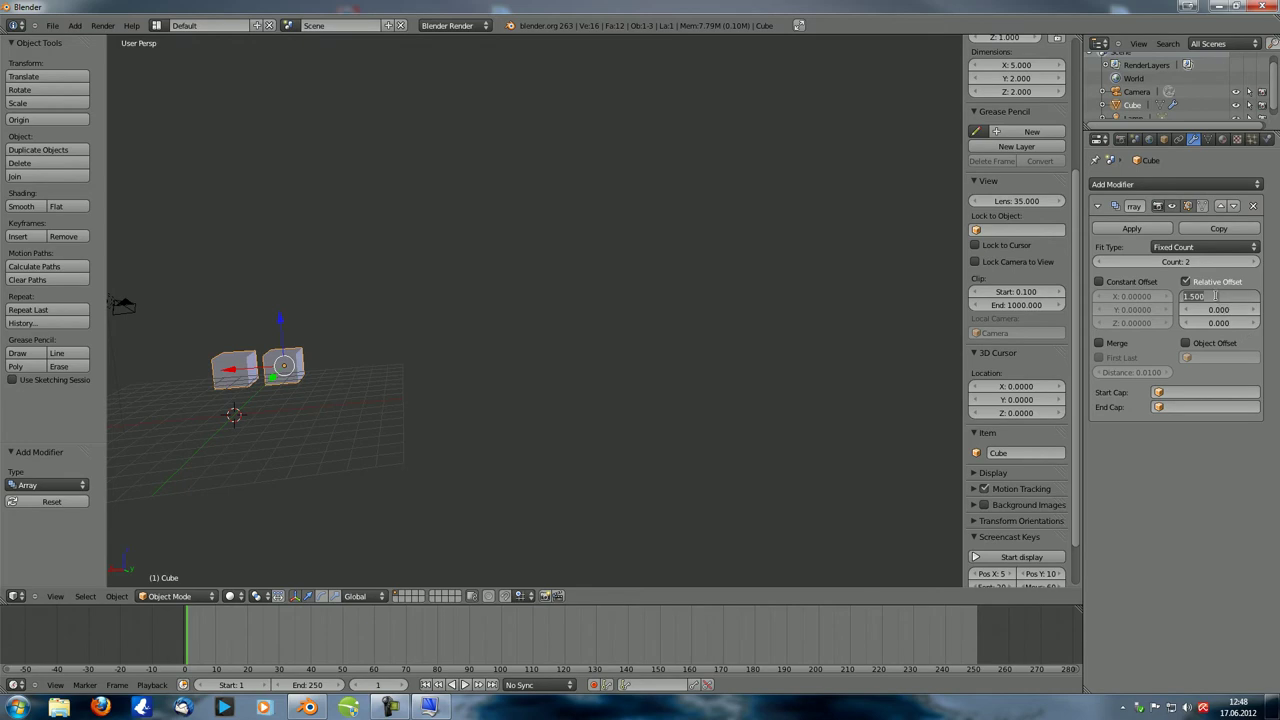
{"action": "type", "text": "2"}
{"action": "key", "text": "Return"}
{"action": "double_click", "coordinate": [1168, 258]}
{"action": "type", "text": "10"}
{"action": "key", "text": "Return"}
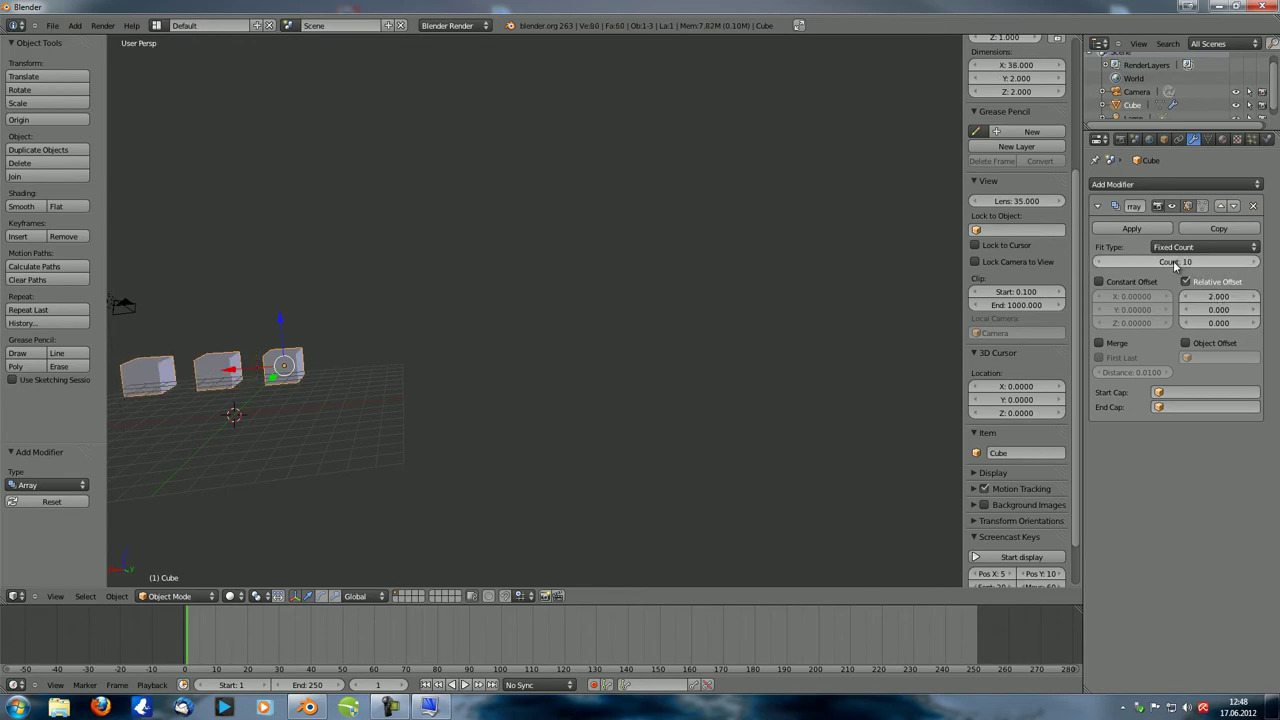
Shift the cube row -16.997 along X and add a second Array modifier
{"action": "scroll", "coordinate": [294, 499], "scroll_direction": "down", "scroll_amount": 5}
{"action": "key", "text": "g"}
{"action": "key", "text": "x"}
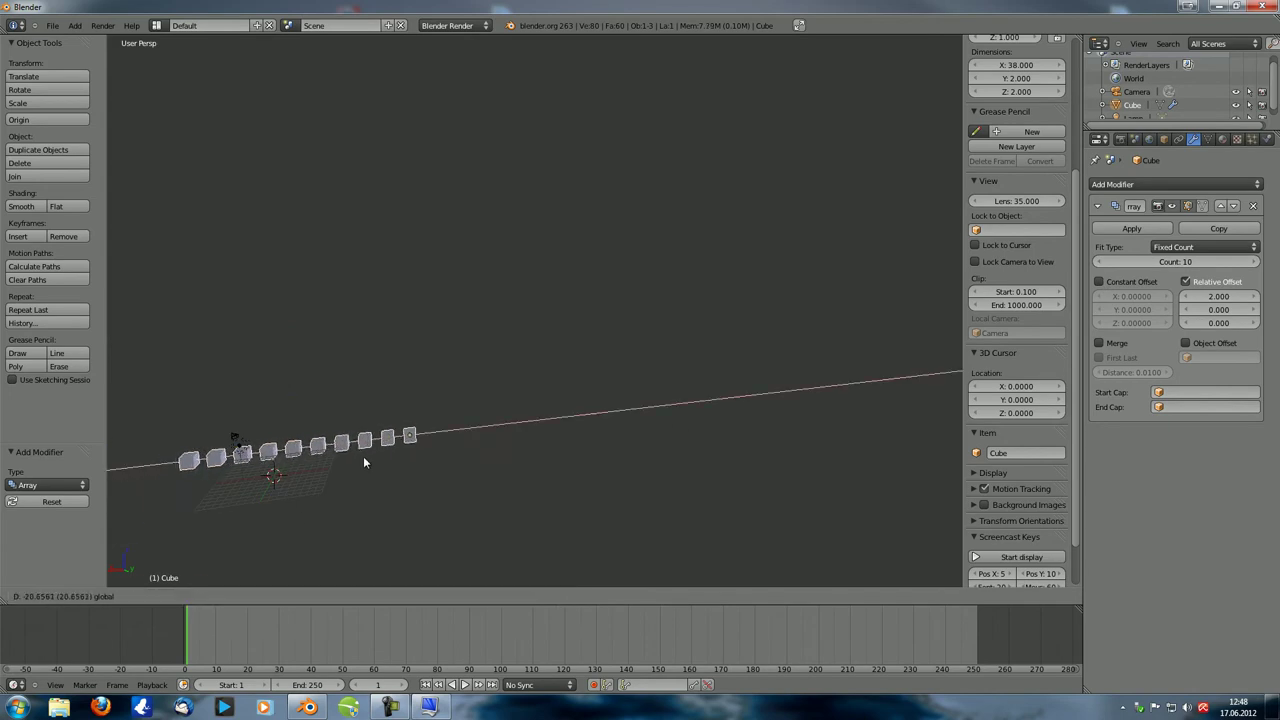
{"action": "left_click", "coordinate": [342, 452]}
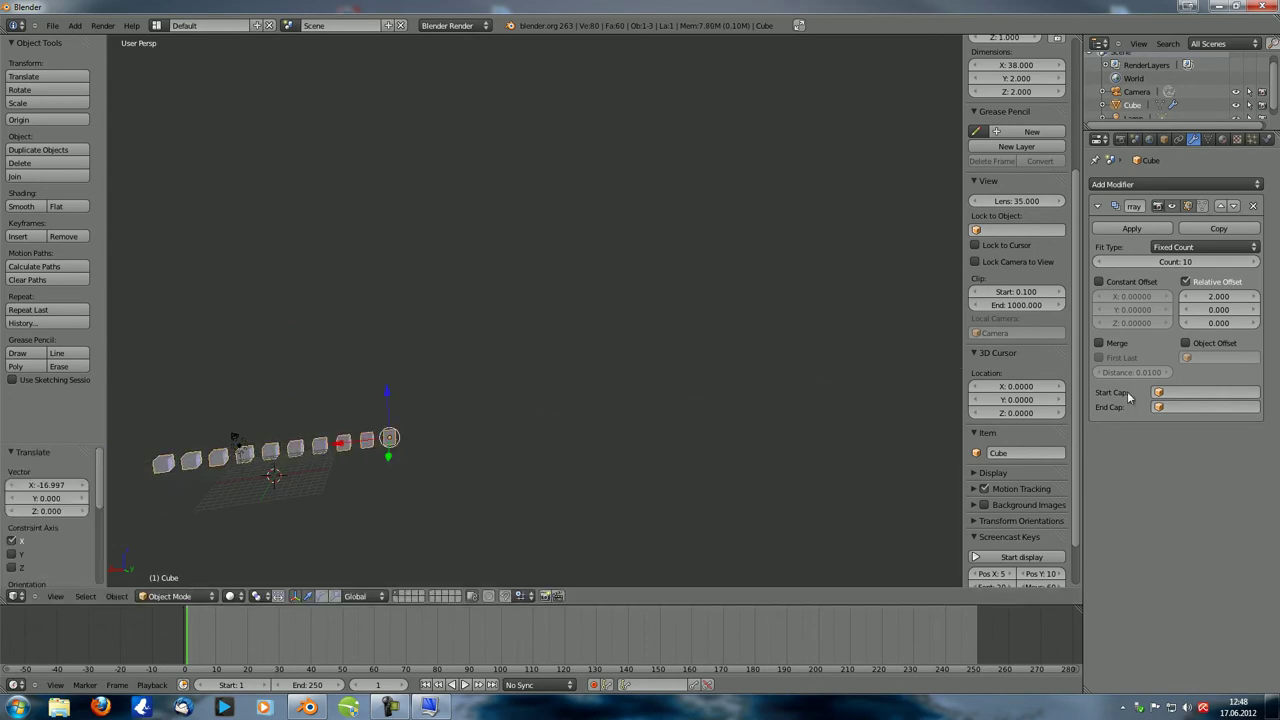
{"action": "left_click", "coordinate": [1176, 184]}
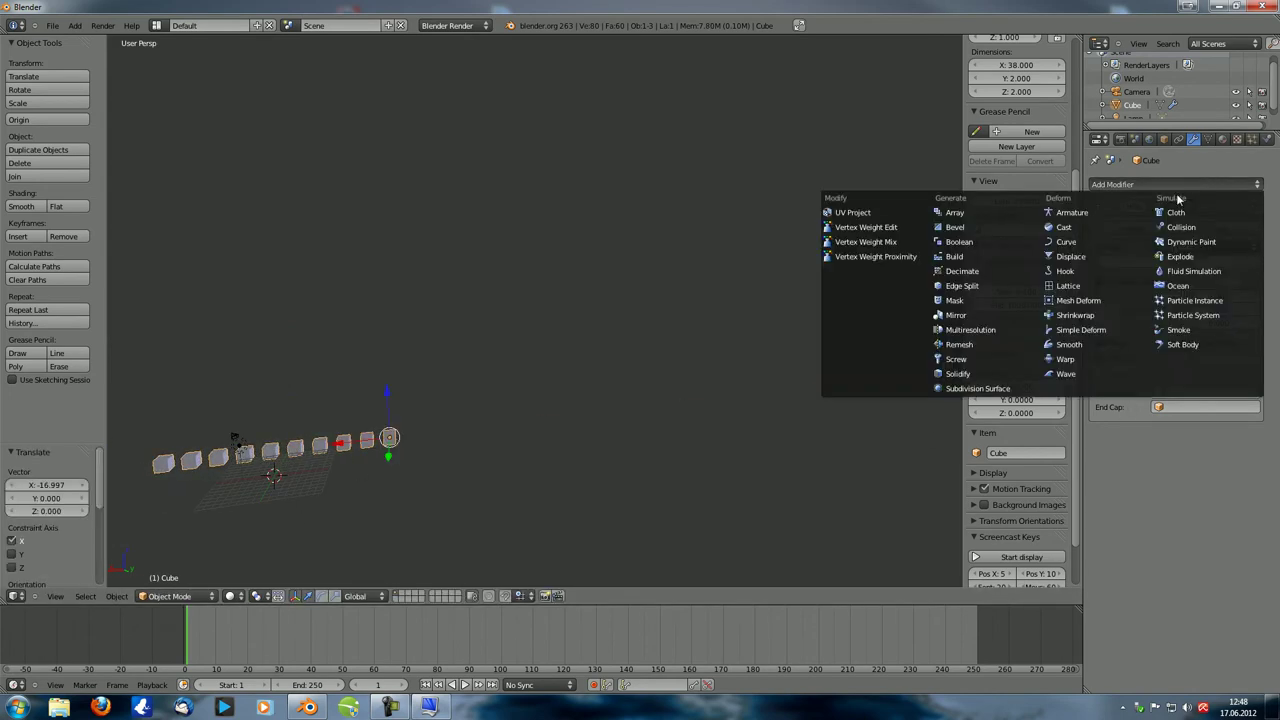
{"action": "left_click", "coordinate": [991, 219]}
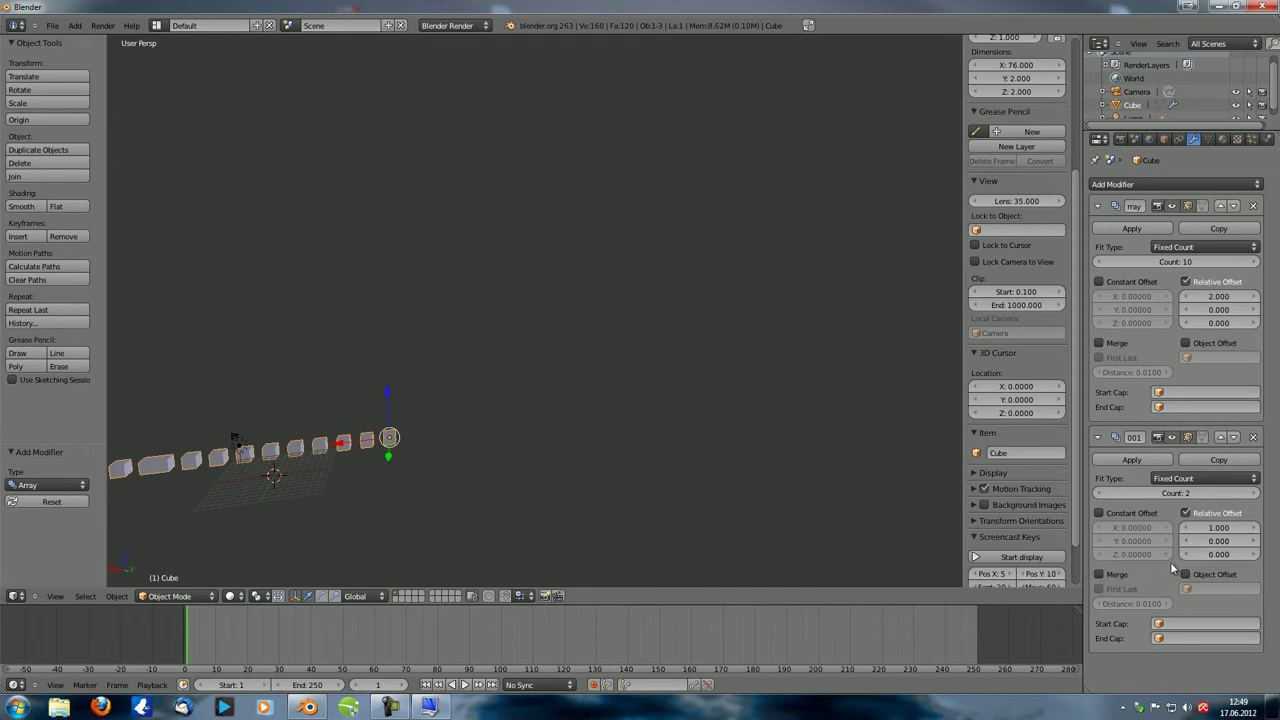
Set the second Array's relative offset to X 0, Y 0, Z 2
{"action": "left_click", "coordinate": [1218, 528]}
{"action": "type", "text": "2"}
{"action": "key", "text": "Return"}
{"action": "left_click", "coordinate": [1212, 540]}
{"action": "type", "text": "2"}
{"action": "key", "text": "Return"}
{"action": "left_click", "coordinate": [1218, 528]}
{"action": "type", "text": "0"}
{"action": "key", "text": "Return"}
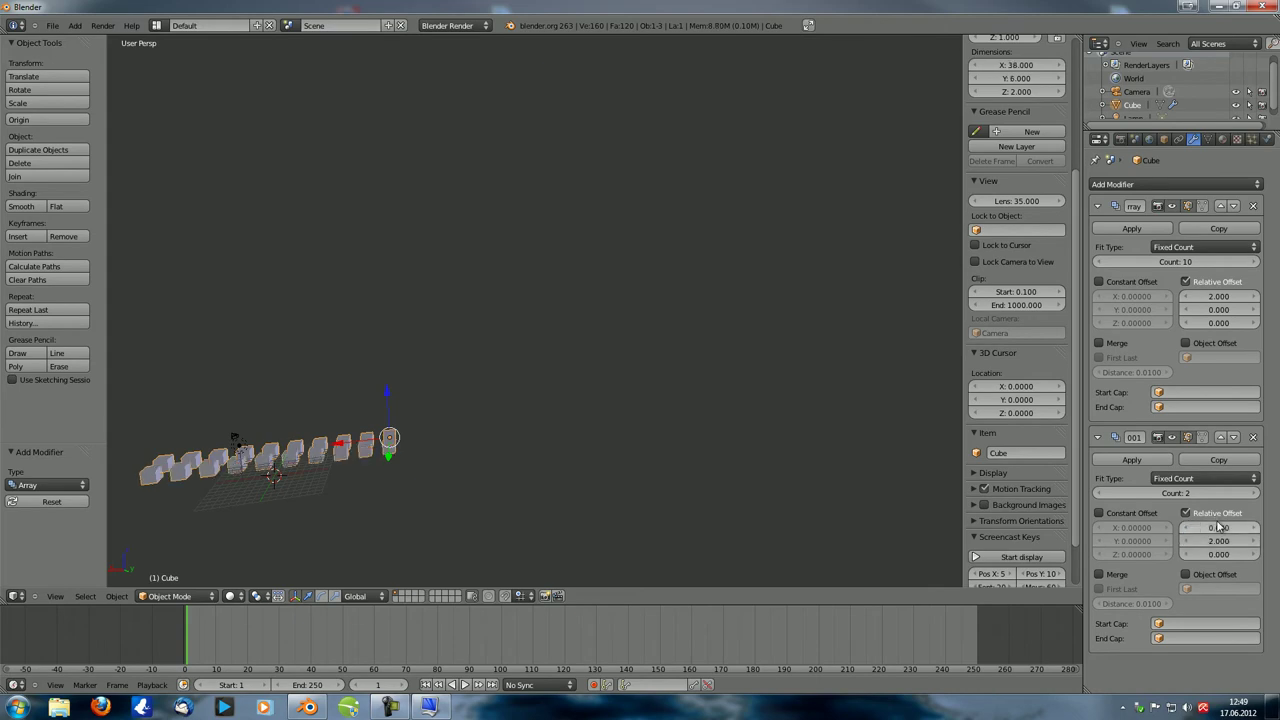
{"action": "left_click", "coordinate": [1218, 554]}
{"action": "type", "text": "2"}
{"action": "key", "text": "Return"}
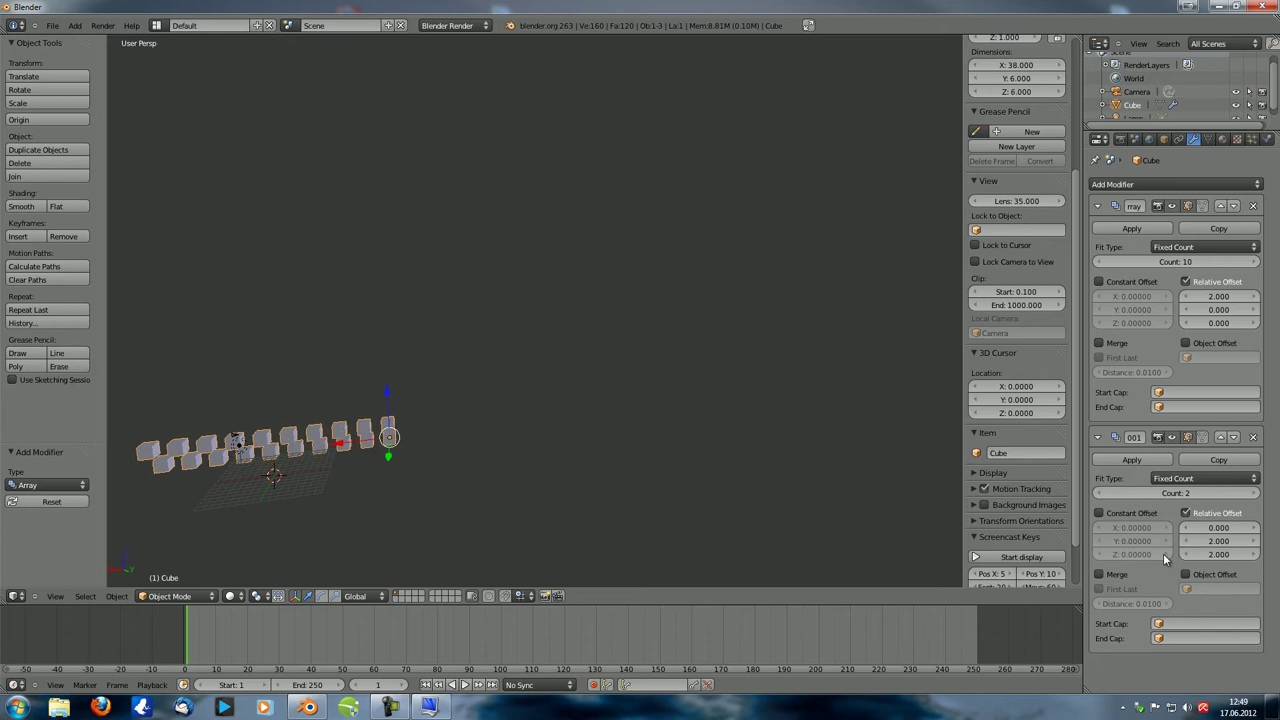
{"action": "left_click", "coordinate": [1218, 540]}
{"action": "type", "text": "0"}
{"action": "key", "text": "Return"}
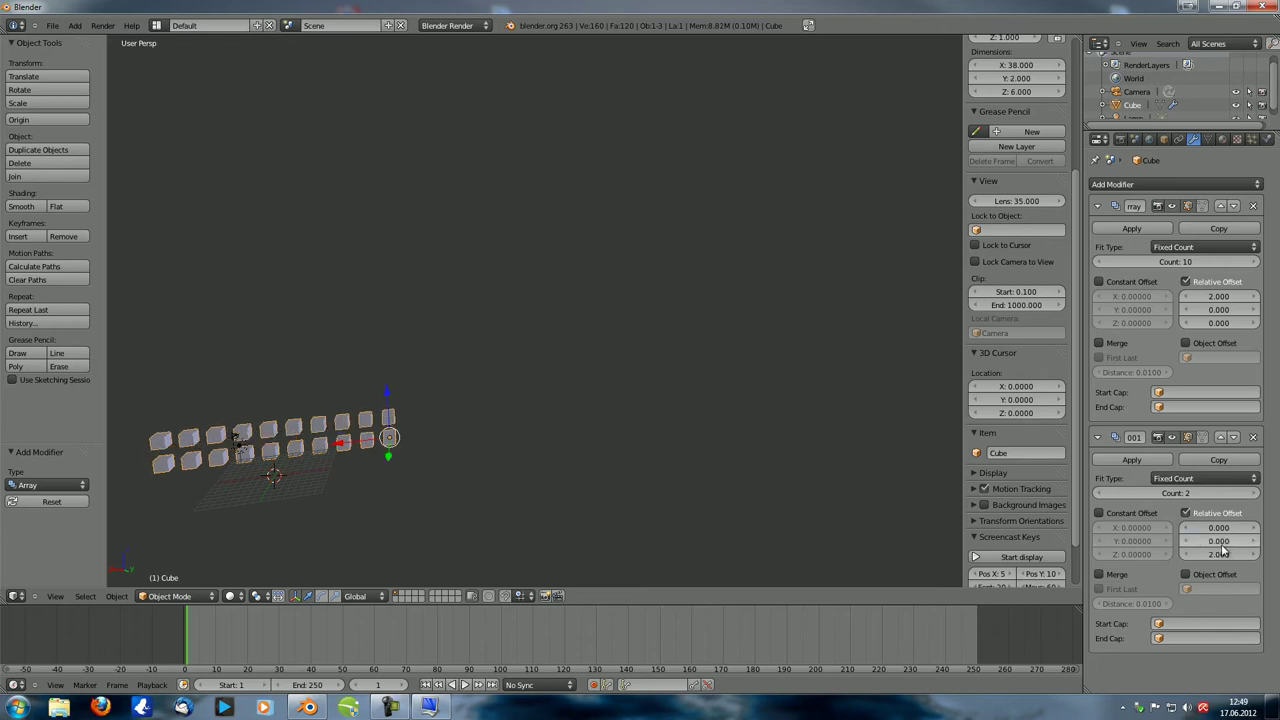
Raise the second Array's count to 4 and move the wall along Z, then -4.837 along X
{"action": "left_click", "coordinate": [1255, 494]}
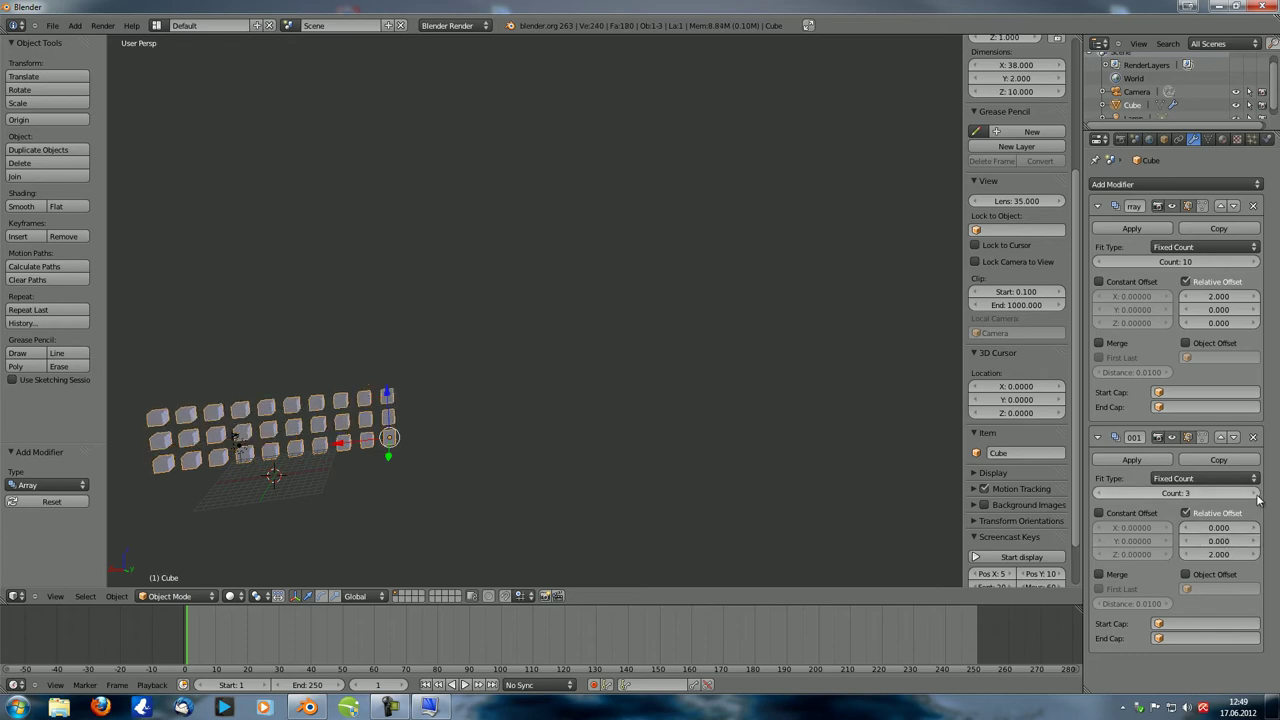
{"action": "left_click", "coordinate": [1255, 494]}
{"action": "key", "text": "g"}
{"action": "key", "text": "z"}
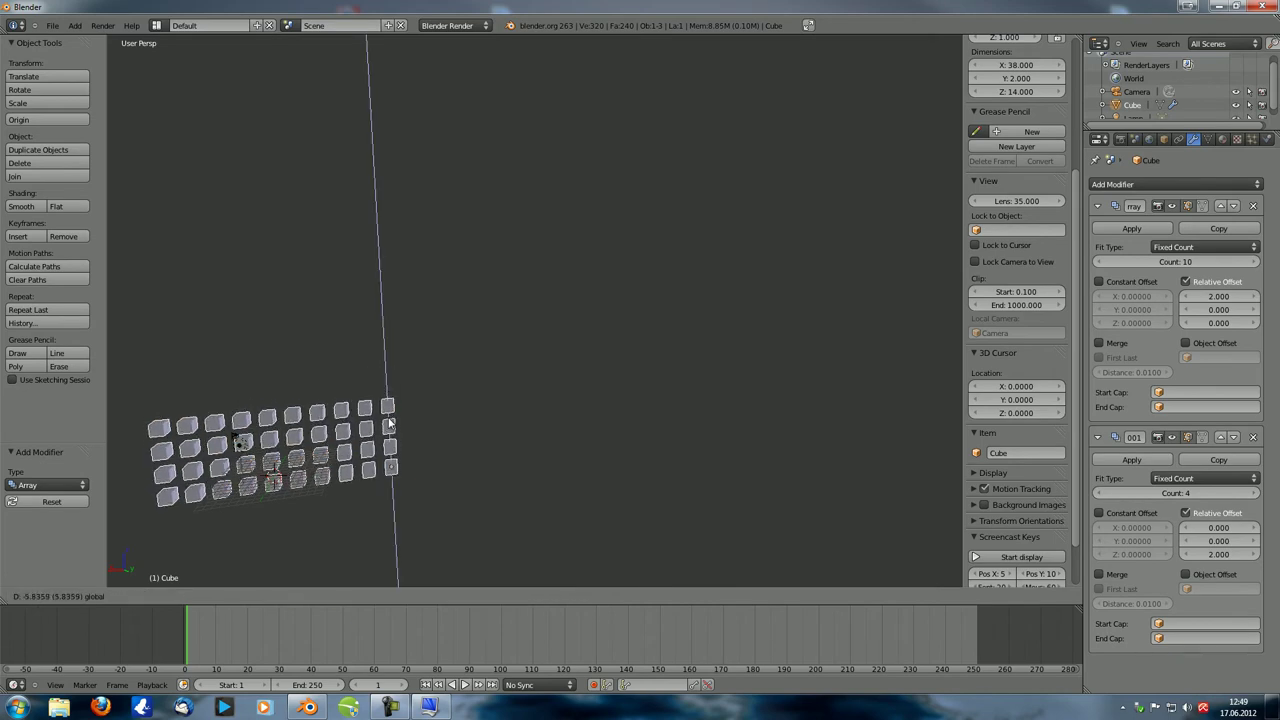
{"action": "left_click", "coordinate": [345, 478]}
{"action": "key", "text": "g"}
{"action": "key", "text": "x"}
{"action": "left_click", "coordinate": [396, 472]}
{"action": "middle_click_drag", "start_coordinate": [396, 472], "coordinate": [406, 377]}
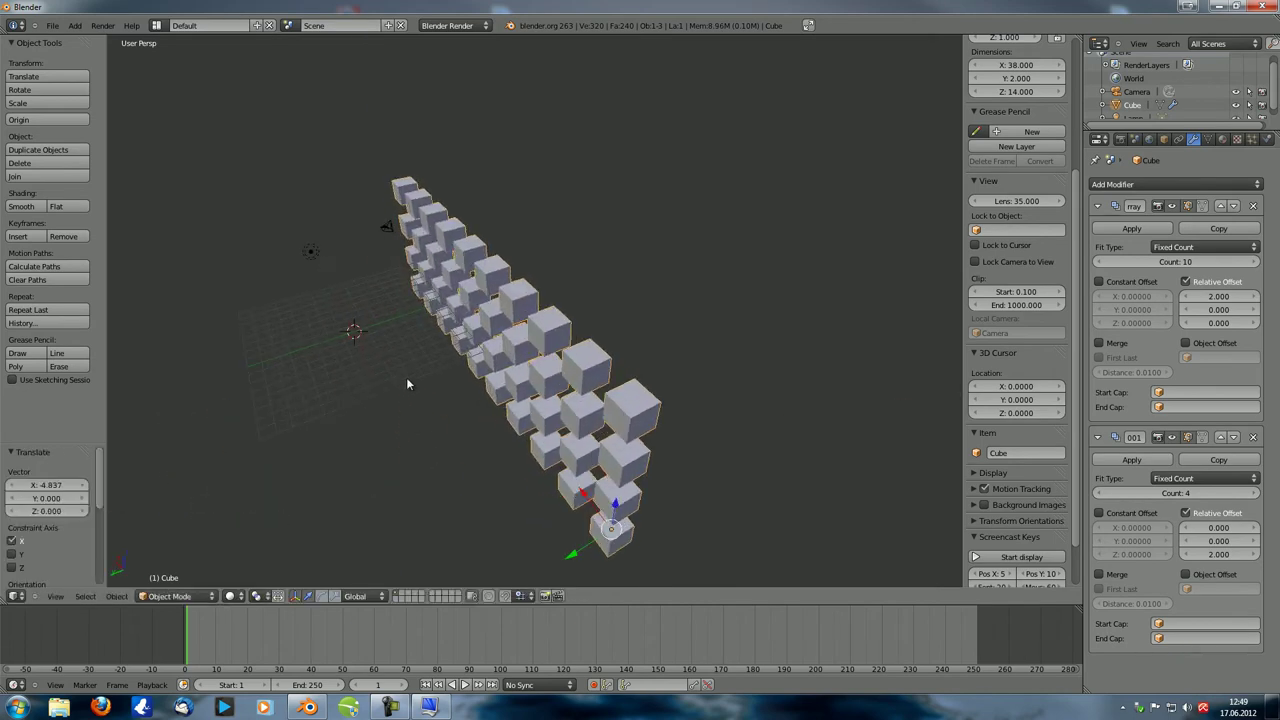
Align the camera to an orthographic front view framing the cube wall
{"action": "key", "text": "KP_0"}
{"action": "key", "text": "KP_1"}
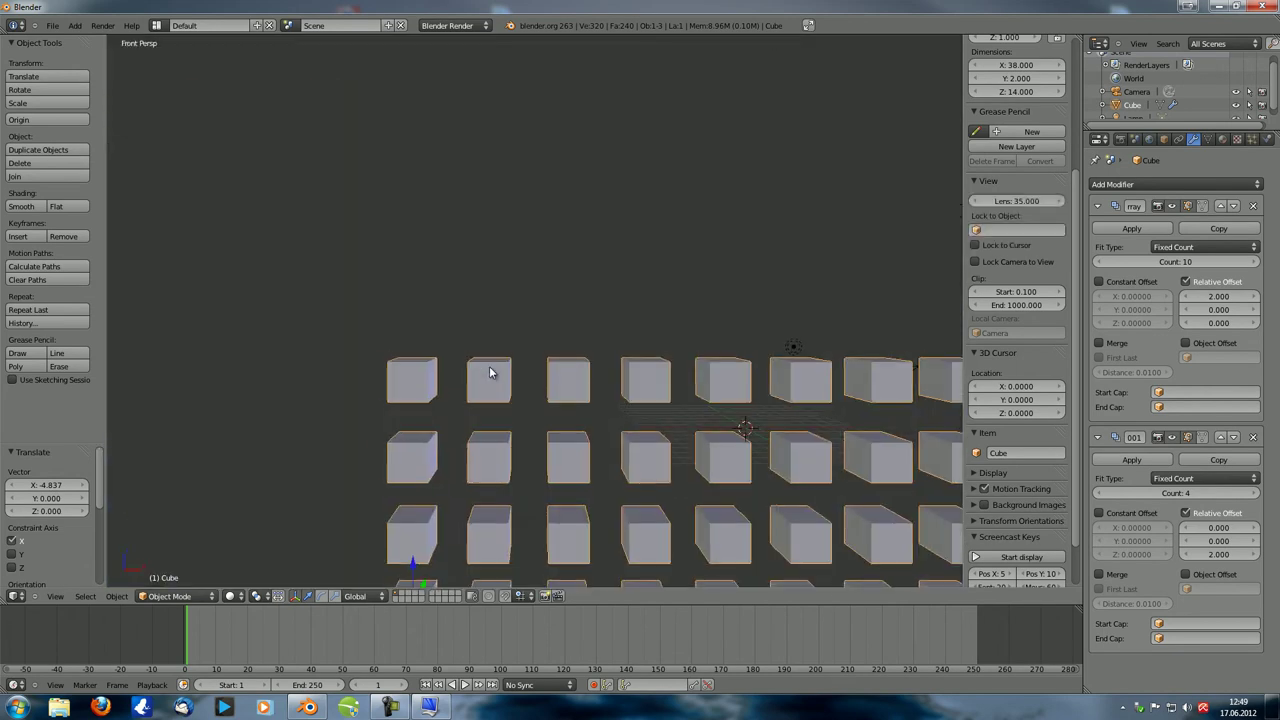
{"action": "key", "text": "KP_5"}
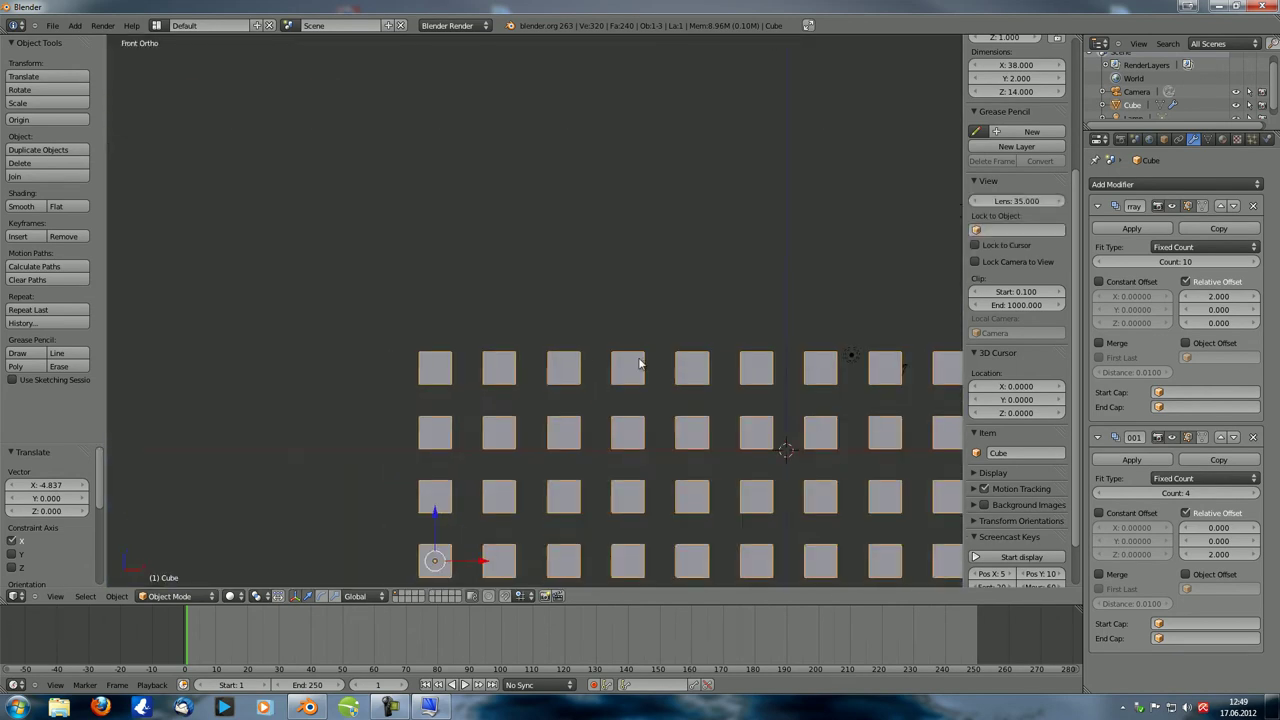
{"action": "scroll", "coordinate": [405, 330], "scroll_direction": "down", "scroll_amount": 2}
{"action": "scroll", "coordinate": [421, 434], "scroll_direction": "up", "scroll_amount": 3}
{"action": "middle_click_drag", "start_coordinate": [421, 434], "coordinate": [382, 367], "text": "shift"}
{"action": "key", "text": "ctrl+alt+KP_0"}
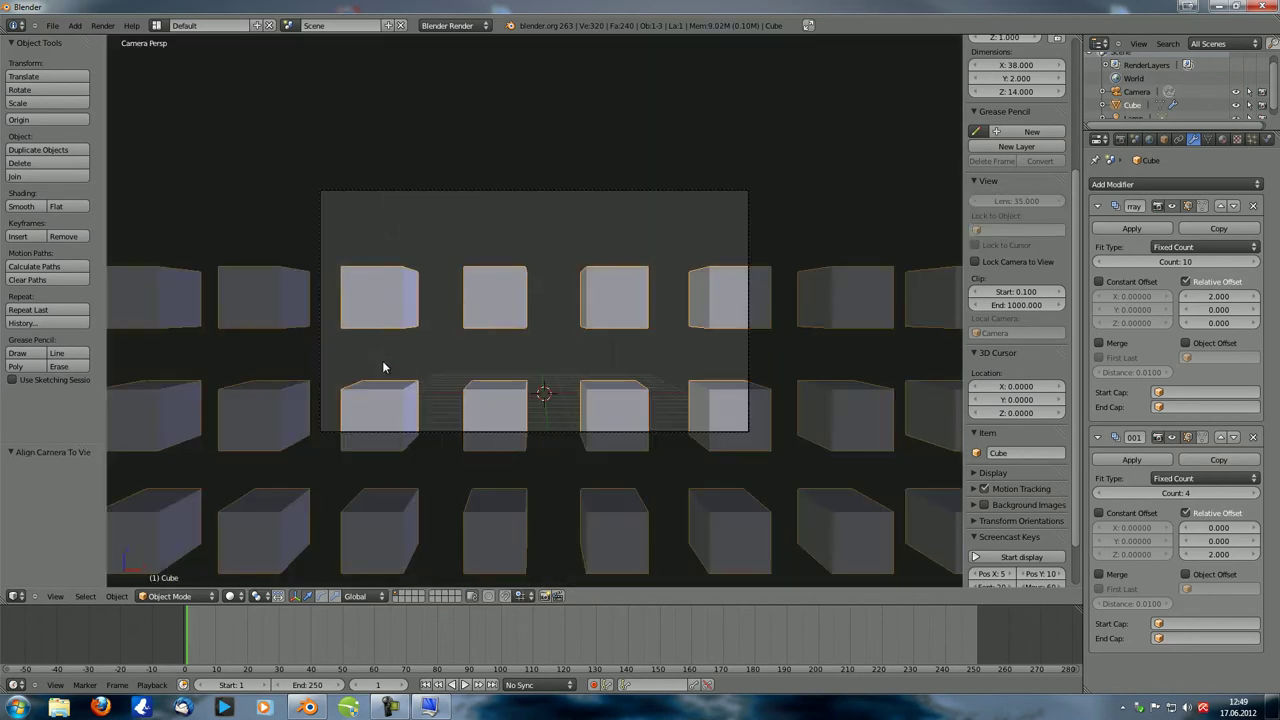
Select the camera and move it along the Y axis
{"action": "right_click", "coordinate": [521, 198]}
{"action": "key", "text": "KP_0"}
{"action": "middle_click_drag", "start_coordinate": [522, 203], "coordinate": [438, 332]}
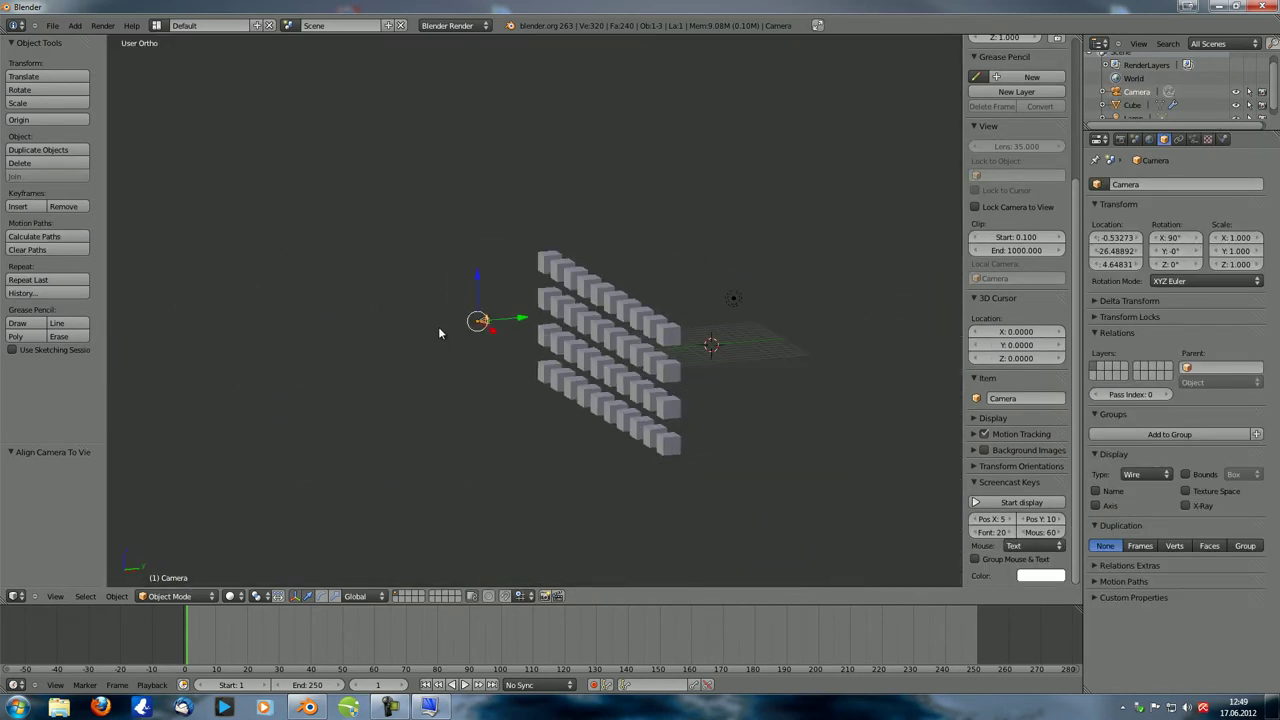
{"action": "key", "text": "g"}
{"action": "key", "text": "y"}
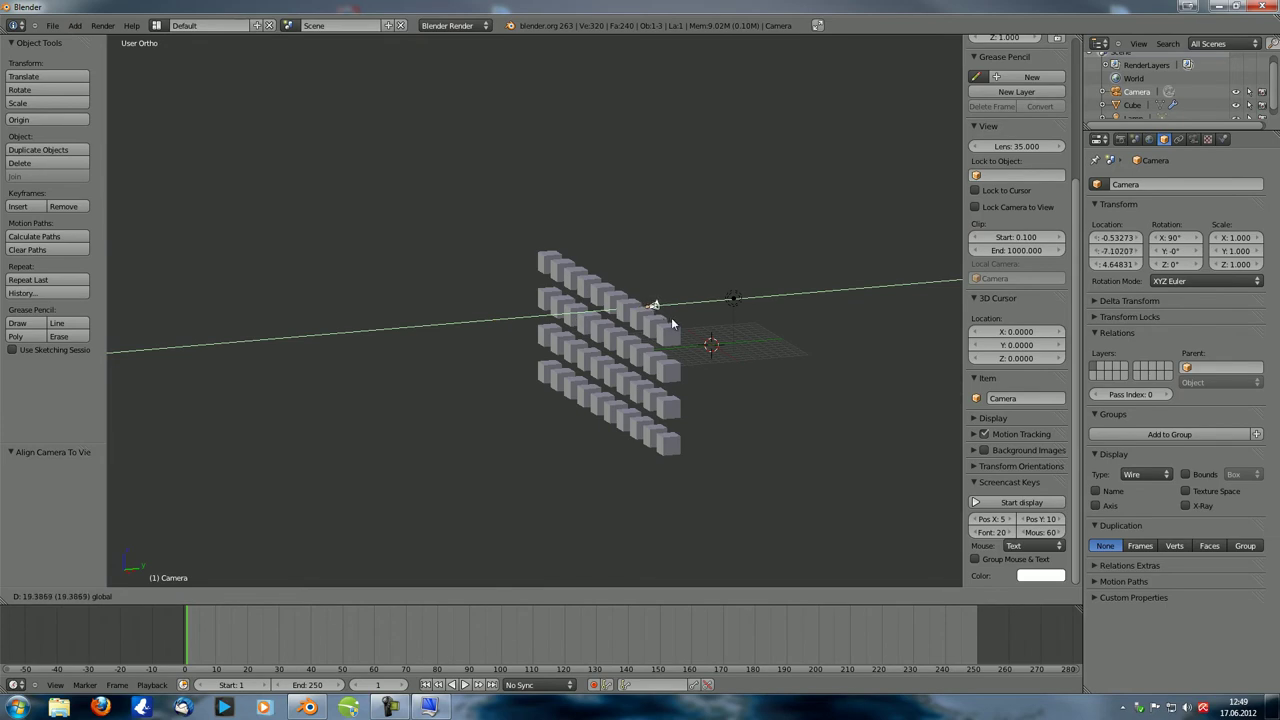
{"action": "left_click", "coordinate": [666, 322]}
Tilt the camera around X to 70.044°
{"action": "middle_click_drag", "start_coordinate": [666, 322], "coordinate": [656, 341]}
{"action": "key", "text": "r"}
{"action": "key", "text": "x"}
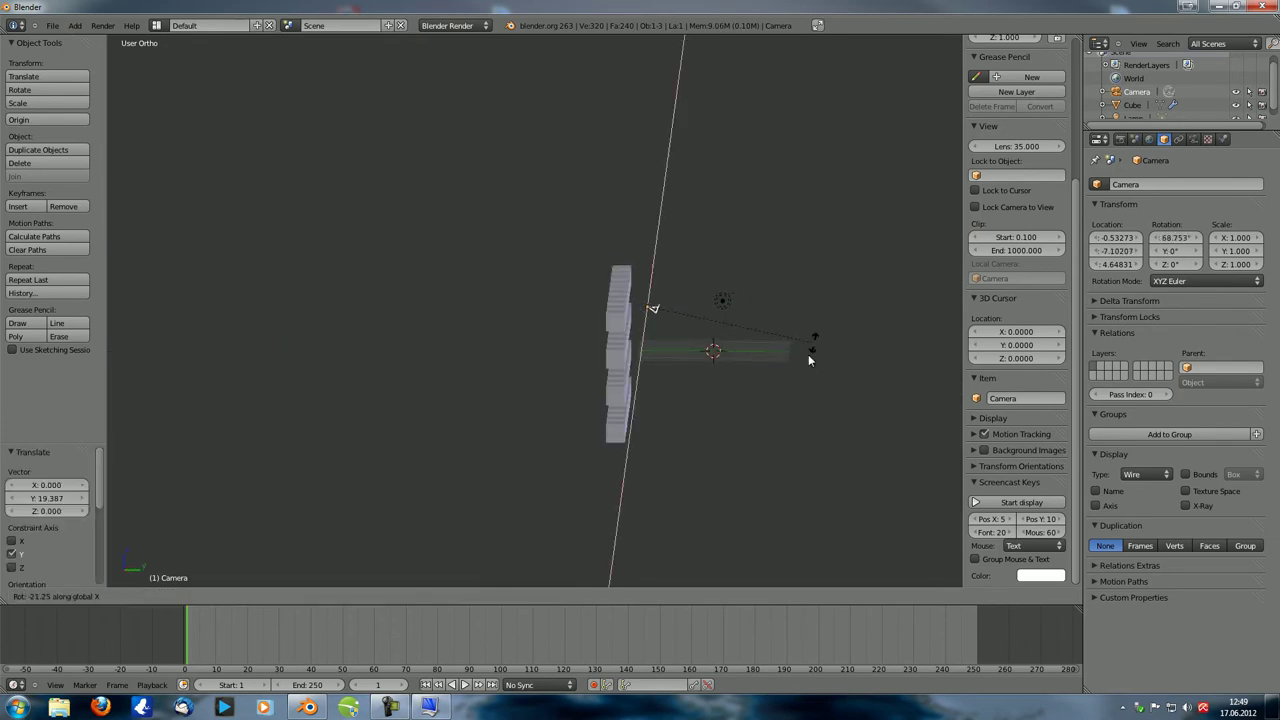
{"action": "left_click", "coordinate": [712, 369]}
{"action": "middle_click_drag", "start_coordinate": [712, 369], "coordinate": [647, 378]}
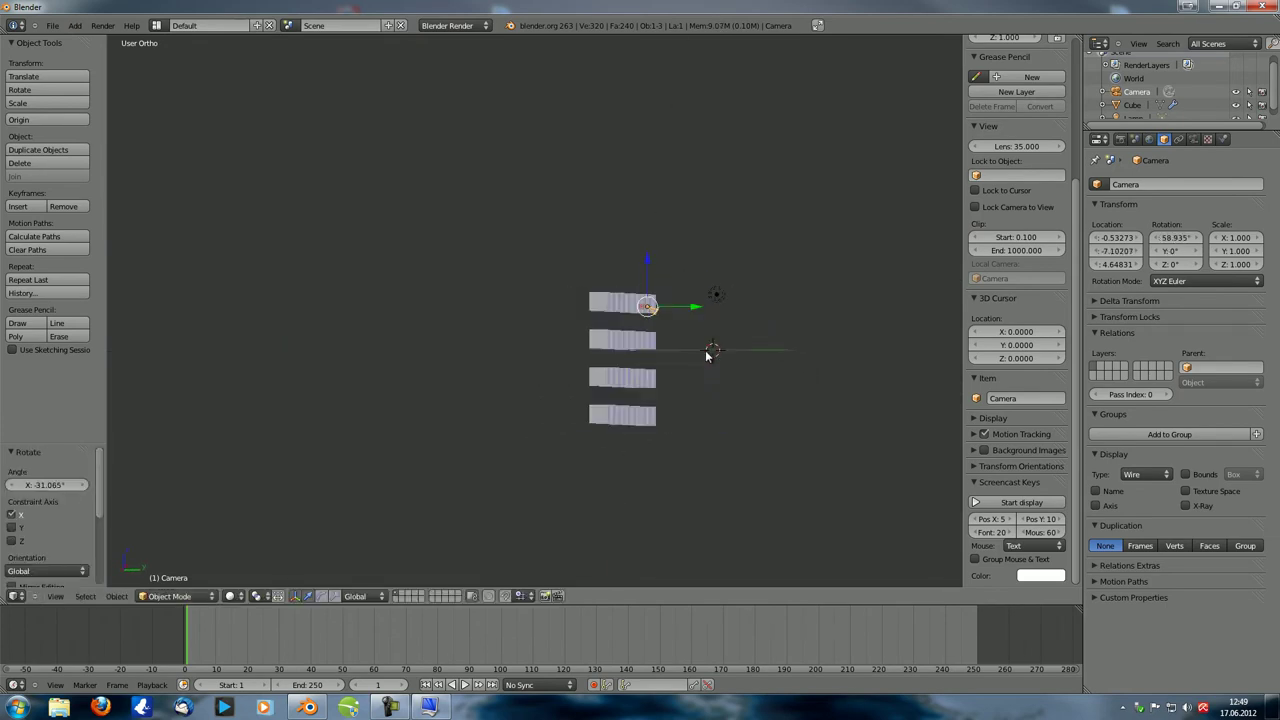
{"action": "key", "text": "r"}
{"action": "key", "text": "x"}
{"action": "left_click", "coordinate": [777, 366]}
{"action": "middle_click_drag", "start_coordinate": [777, 366], "coordinate": [652, 484]}
Add a plane at the origin and scale it by 4.352 (8.704 × 8.704)
{"action": "key", "text": "shift+a"}
{"action": "left_click", "coordinate": [688, 408]}
{"action": "scroll", "coordinate": [710, 363], "scroll_direction": "up", "scroll_amount": 3}
{"action": "key", "text": "s"}
{"action": "left_click", "coordinate": [726, 400]}
{"action": "scroll", "coordinate": [586, 423], "scroll_direction": "down", "scroll_amount": 3}
Tilt the plane around X and slide it along the X axis
{"action": "key", "text": "r"}
{"action": "key", "text": "x"}
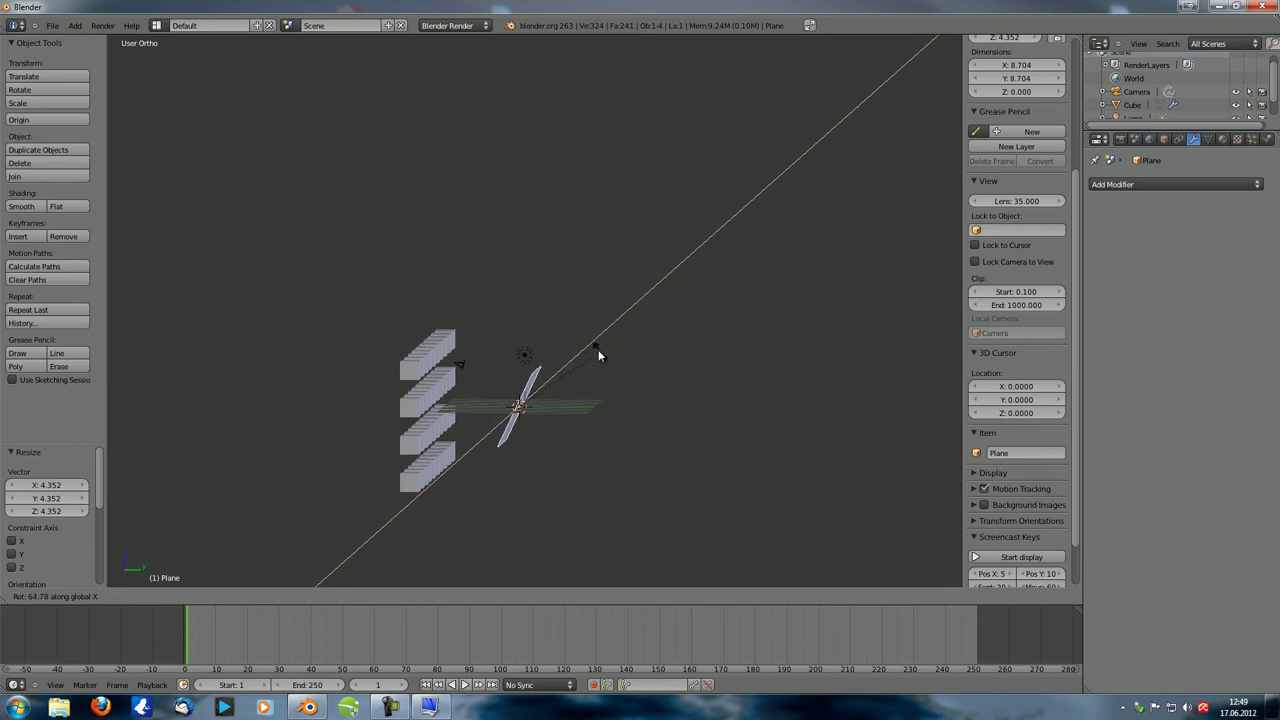
{"action": "left_click", "coordinate": [598, 349]}
{"action": "middle_click_drag", "start_coordinate": [554, 388], "coordinate": [598, 348]}
{"action": "key", "text": "g"}
{"action": "key", "text": "x"}
{"action": "left_click", "coordinate": [498, 430]}
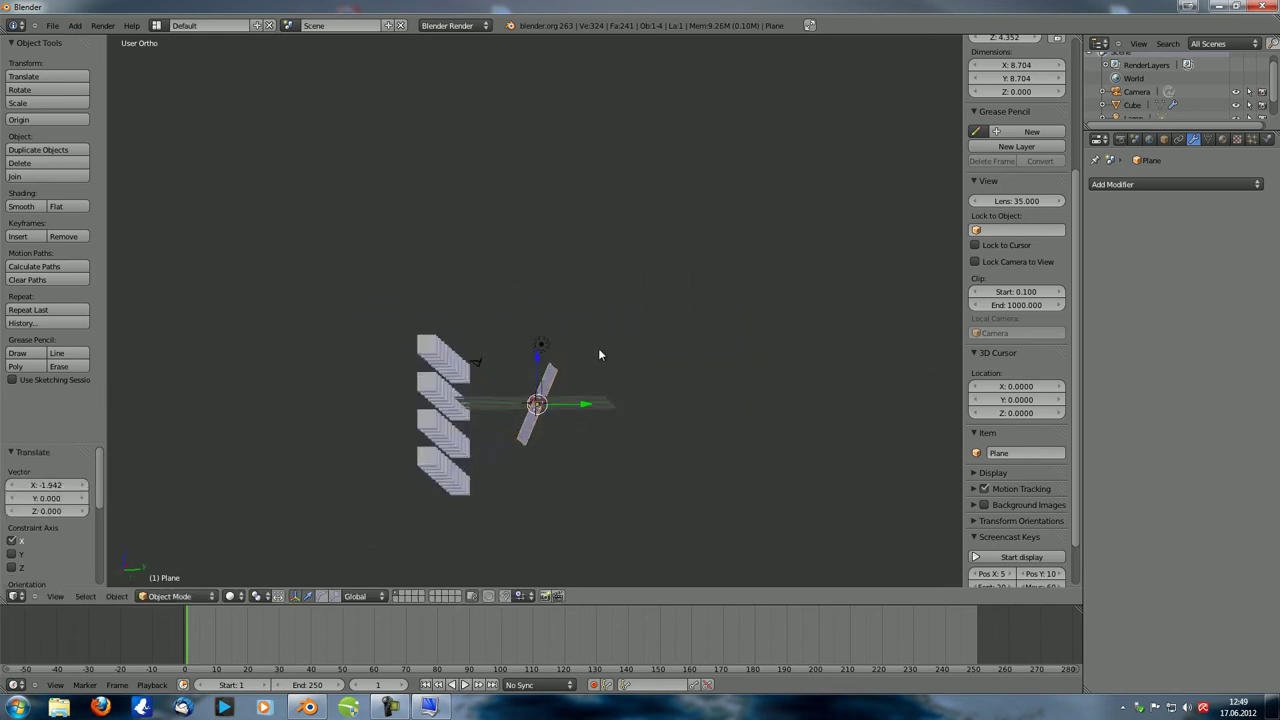
From the right side view, rotate the plane to -15.563° about X
{"action": "key", "text": "r"}
{"action": "key", "text": "Escape"}
{"action": "key", "text": "KP_7"}
{"action": "key", "text": "KP_3"}
{"action": "scroll", "coordinate": [483, 372], "scroll_direction": "up", "scroll_amount": 4}
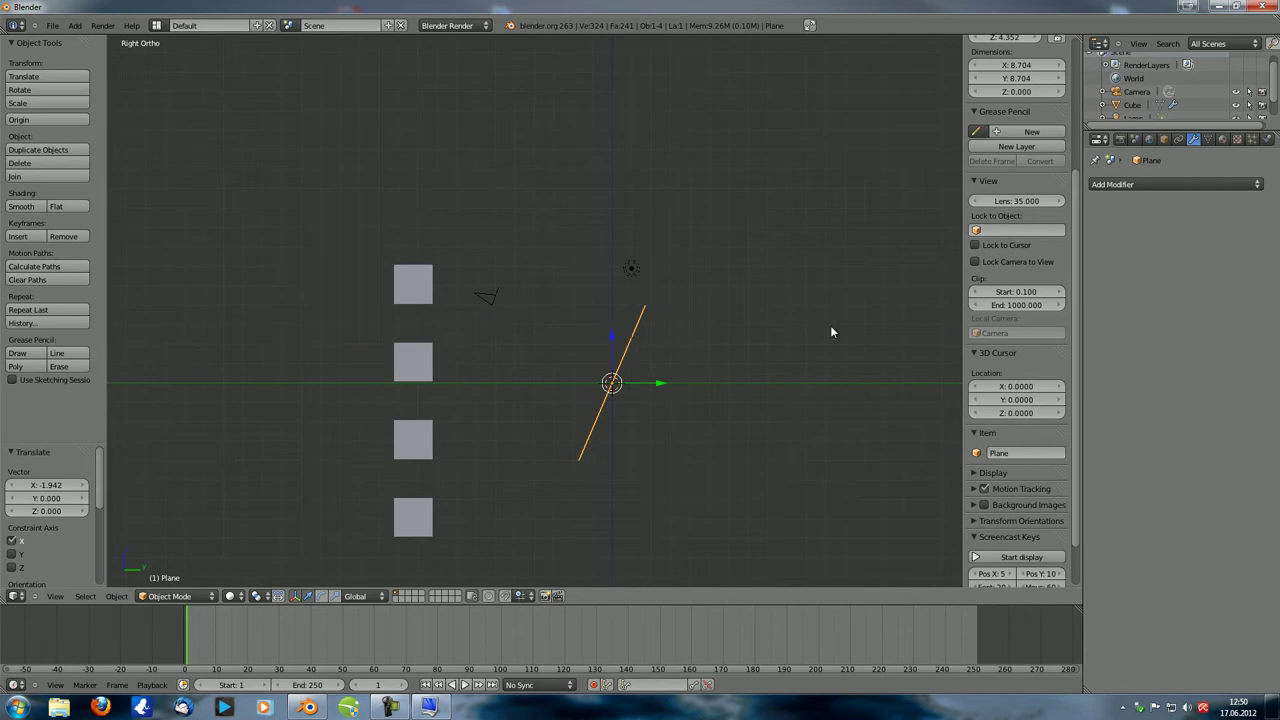
{"action": "key", "text": "r"}
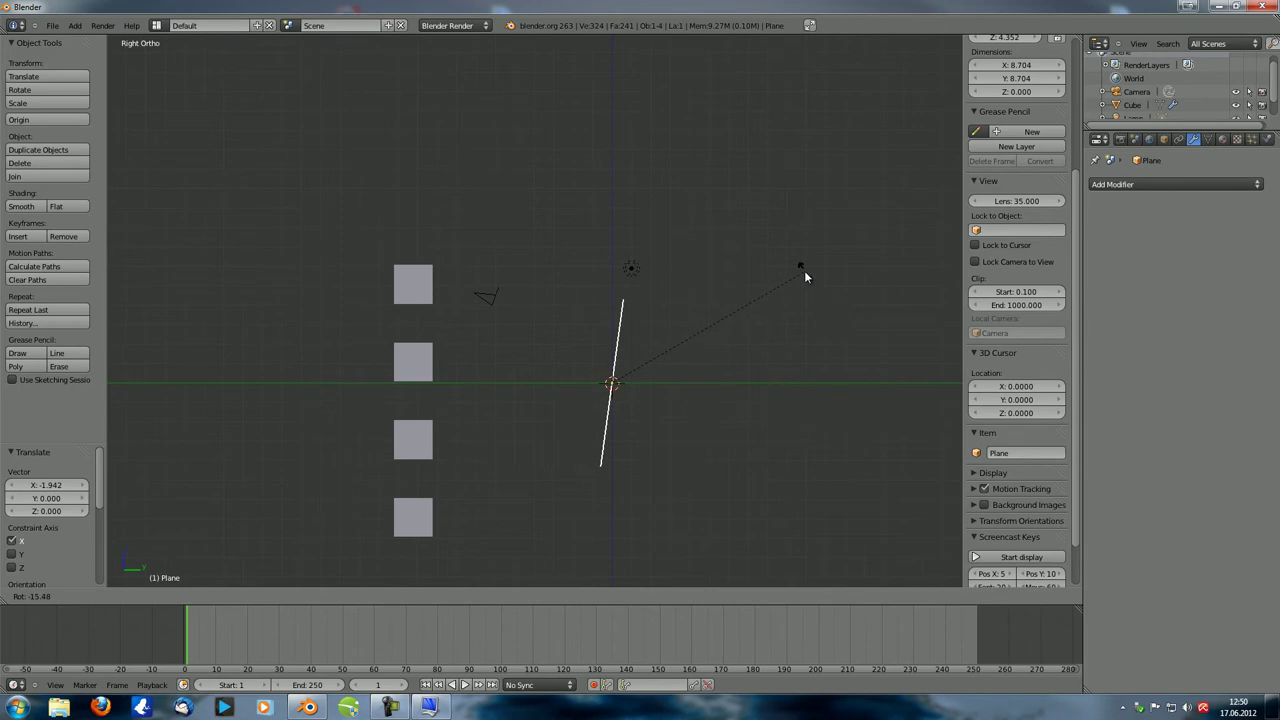
{"action": "left_click", "coordinate": [804, 271]}
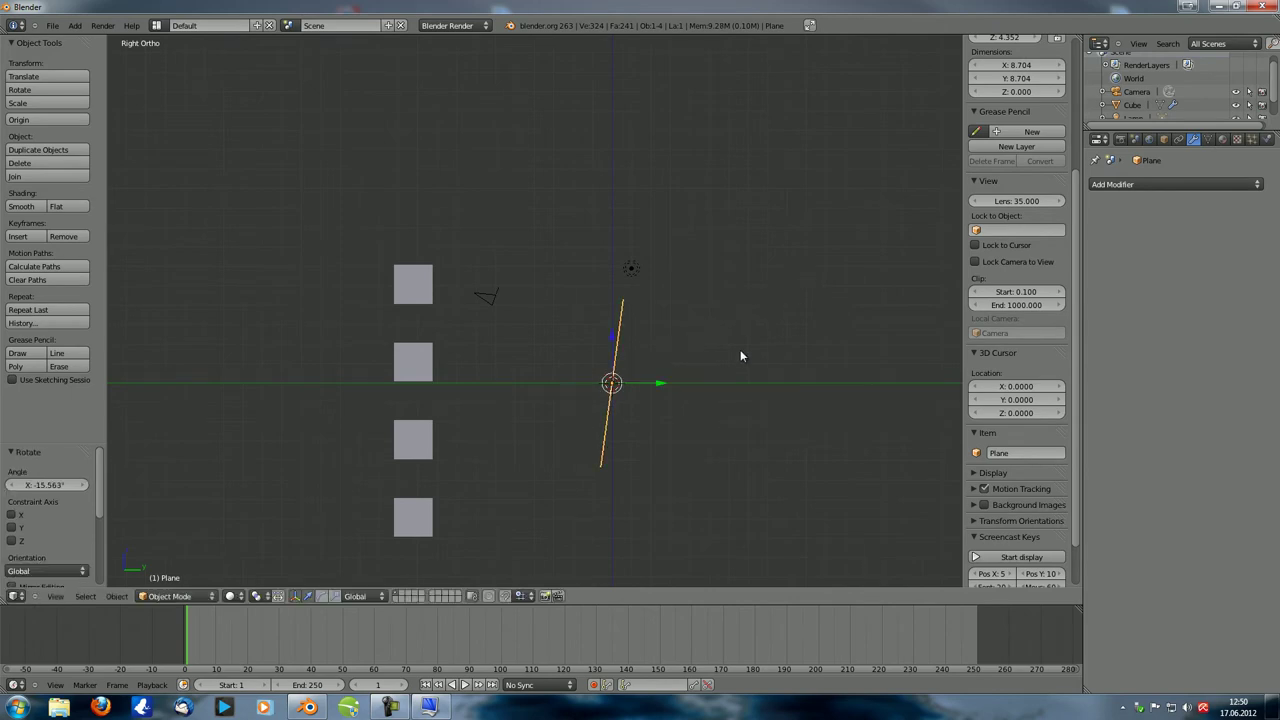
Select the lamp from an angled view of the scene
{"action": "mouse_move", "coordinate": [594, 399]}
{"action": "middle_mouse_down"}
{"action": "mouse_move", "coordinate": [638, 431]}
{"action": "mouse_move", "coordinate": [600, 410]}
{"action": "middle_mouse_up"}
{"action": "scroll", "coordinate": [600, 410], "scroll_direction": "down", "scroll_amount": 5}
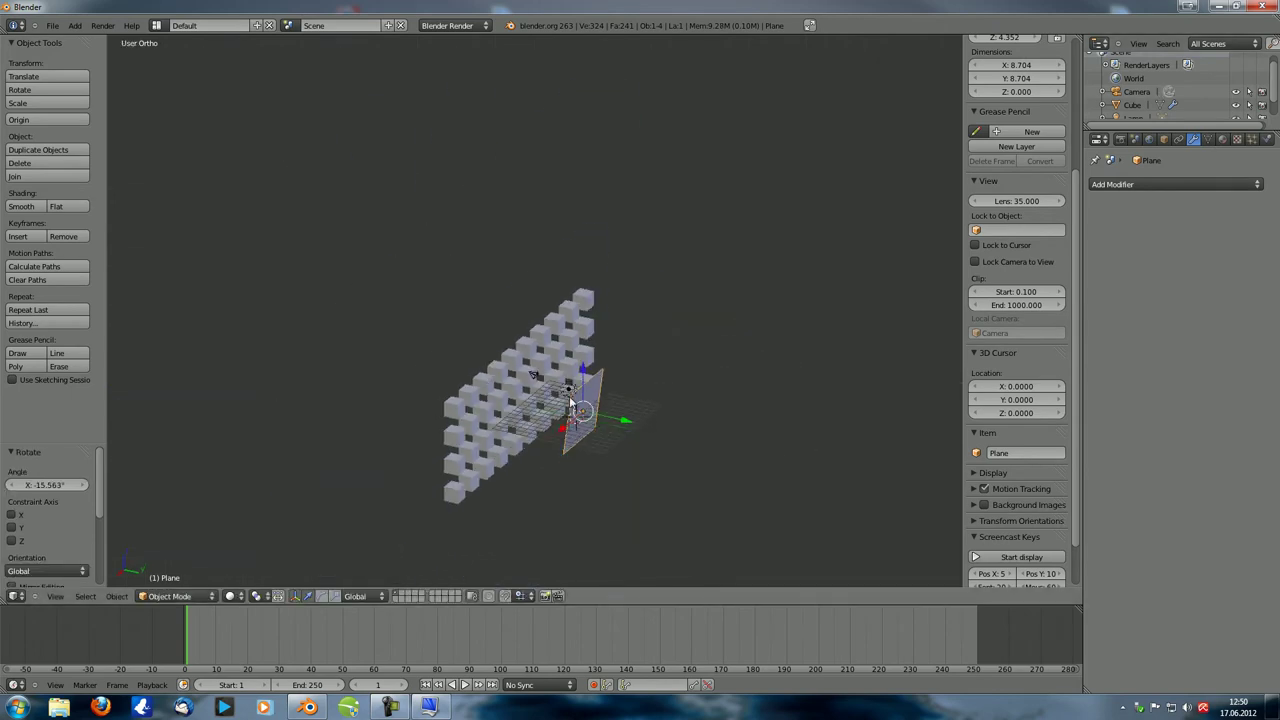
{"action": "right_click", "coordinate": [573, 389]}
Raise the lamp 11.178 units along Z
{"action": "key", "text": "g"}
{"action": "key", "text": "z"}
{"action": "left_click", "coordinate": [606, 280]}
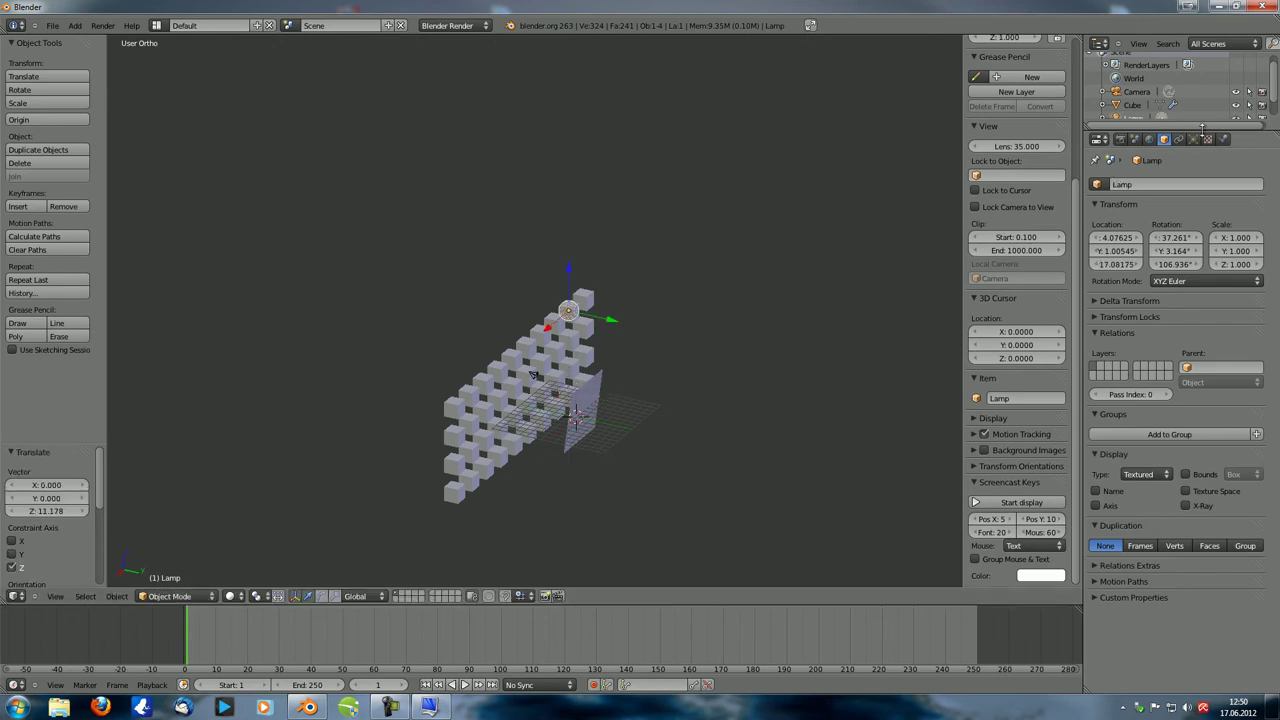
Make the lamp a Sun with a peach colour (R 1.000, G 0.821, B 0.690)
{"action": "left_click", "coordinate": [1193, 139]}
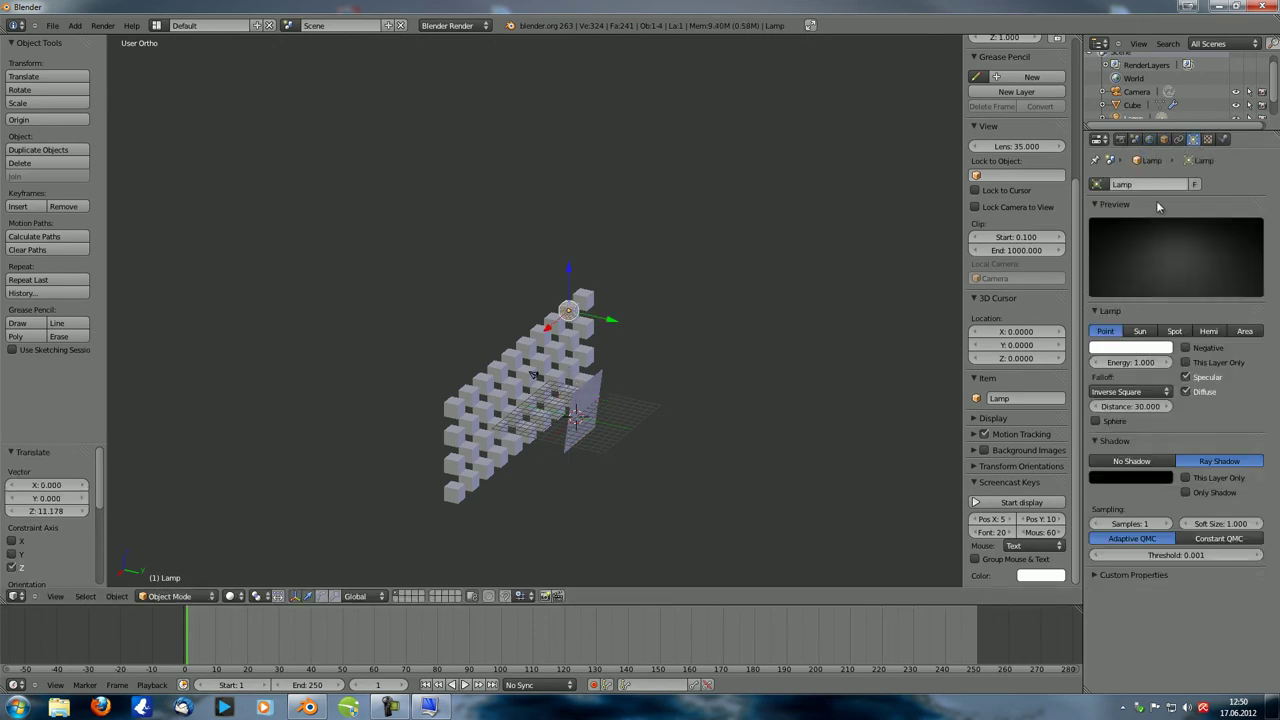
{"action": "left_click", "coordinate": [1139, 331]}
{"action": "left_click", "coordinate": [1131, 348]}
{"action": "left_click", "coordinate": [1107, 240]}
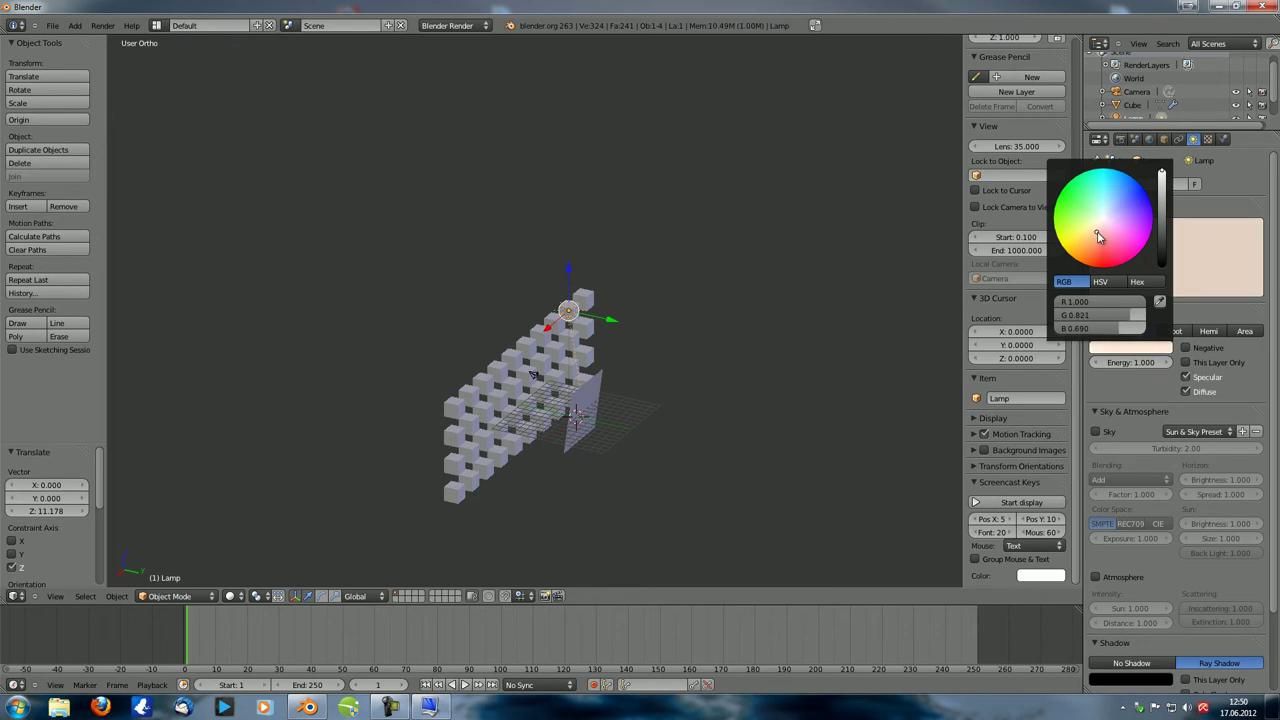
{"action": "middle_click_drag", "start_coordinate": [631, 485], "coordinate": [652, 368]}
Give the plane a new material, Material.001, with Mirror enabled at reflectivity 1.000
{"action": "right_click", "coordinate": [638, 370]}
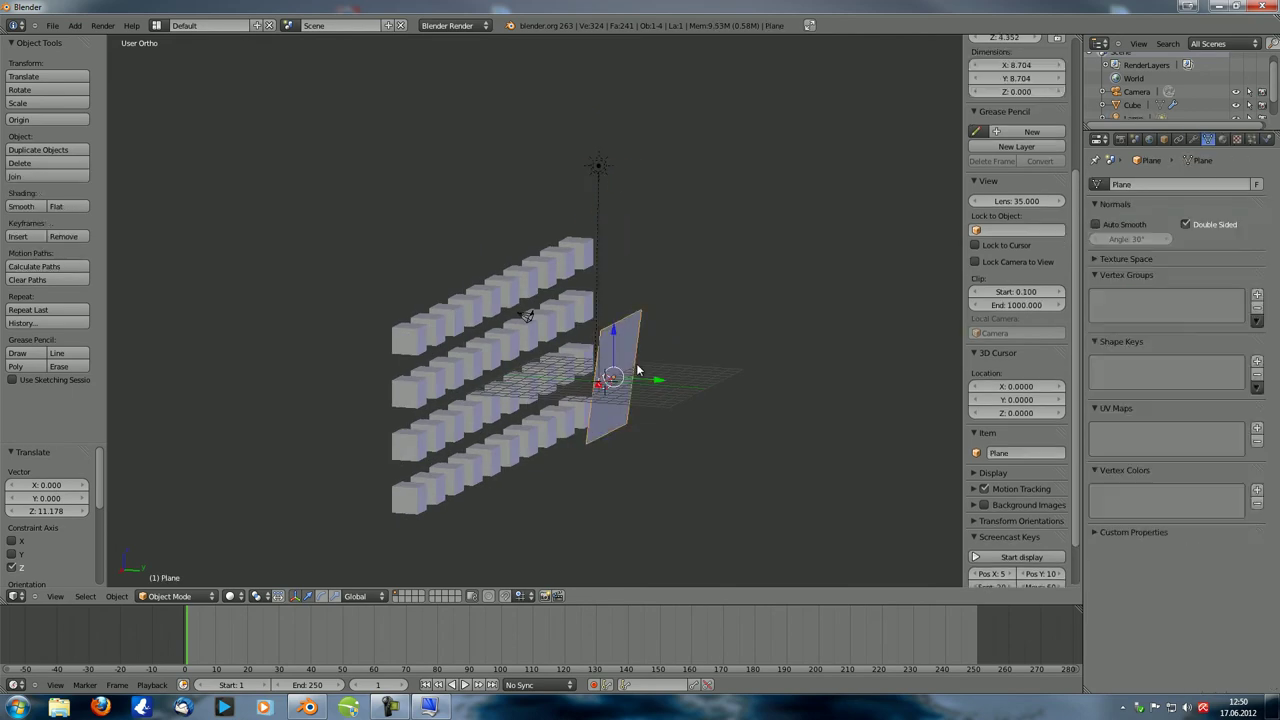
{"action": "left_click", "coordinate": [1223, 140]}
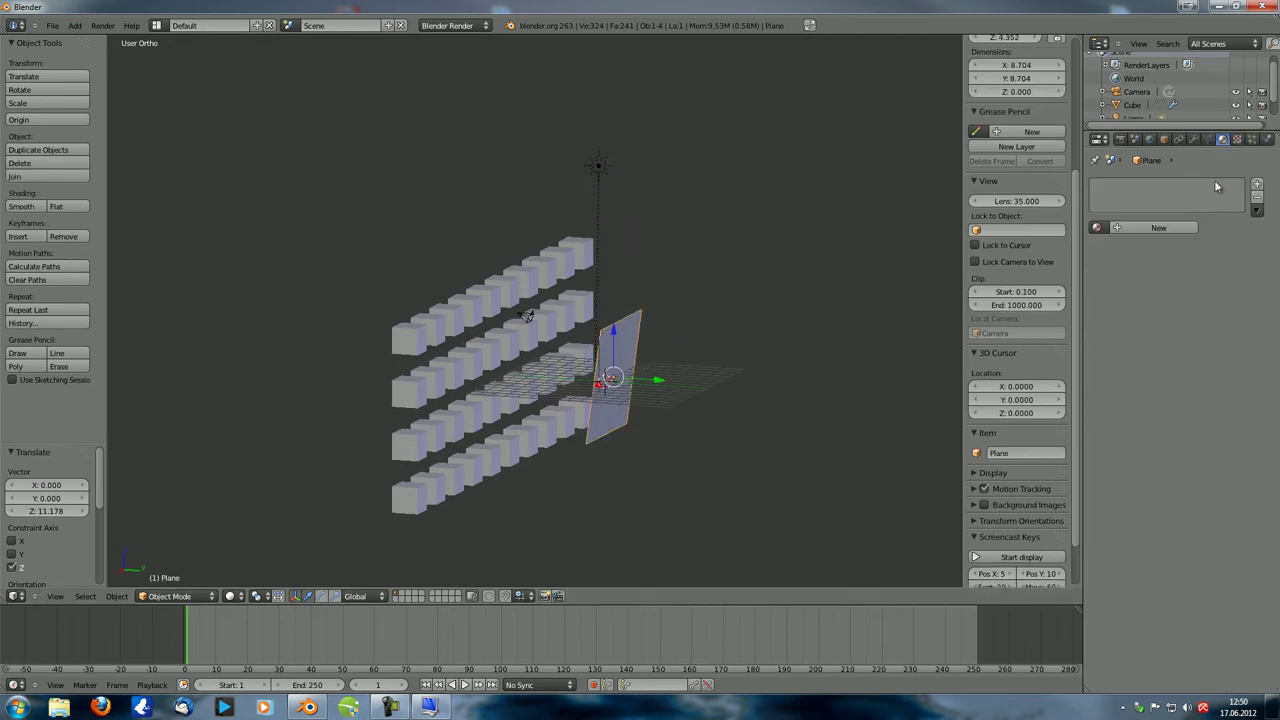
{"action": "left_click", "coordinate": [1160, 229]}
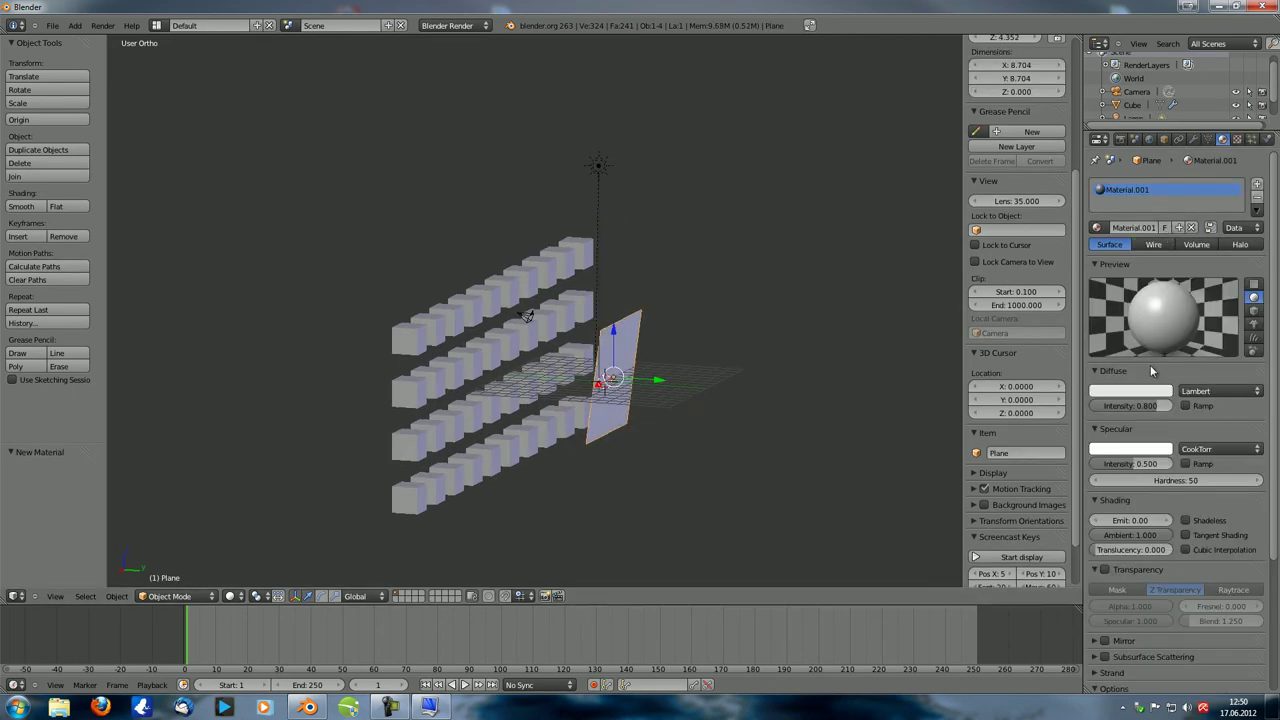
{"action": "scroll", "coordinate": [1151, 371], "scroll_direction": "down", "scroll_amount": 5}
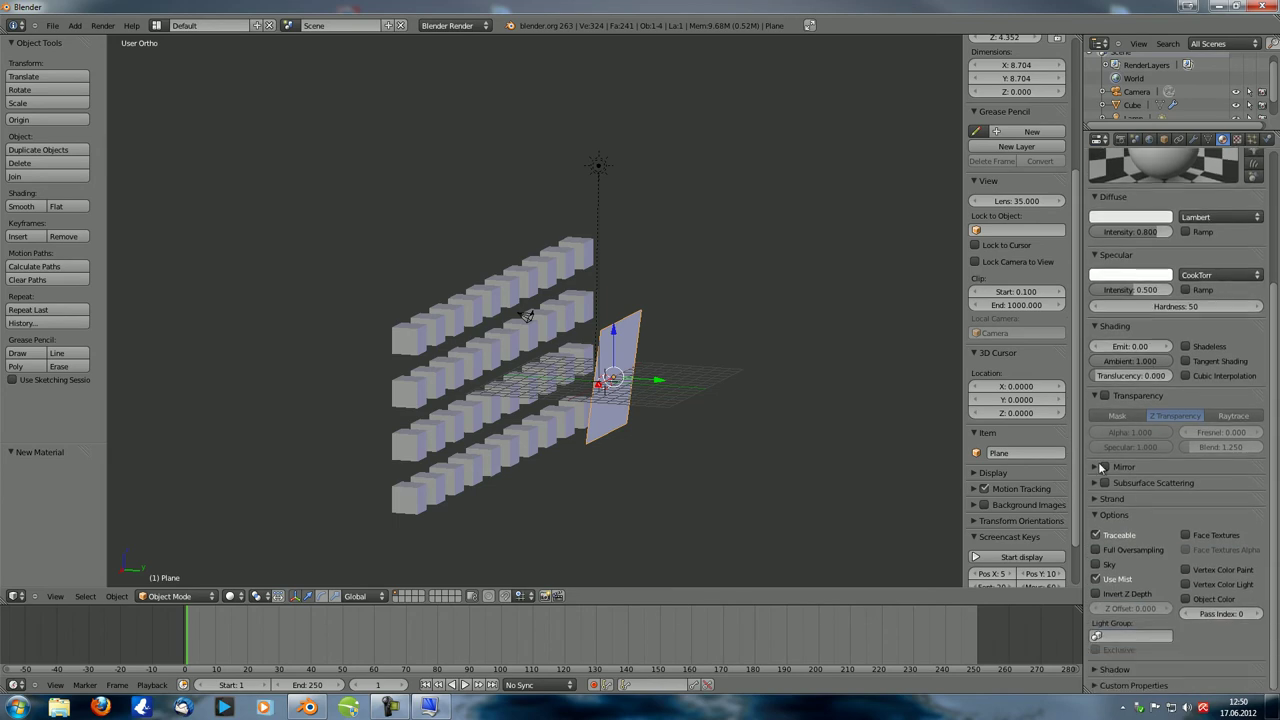
{"action": "left_click", "coordinate": [1098, 467]}
{"action": "left_click", "coordinate": [1105, 467]}
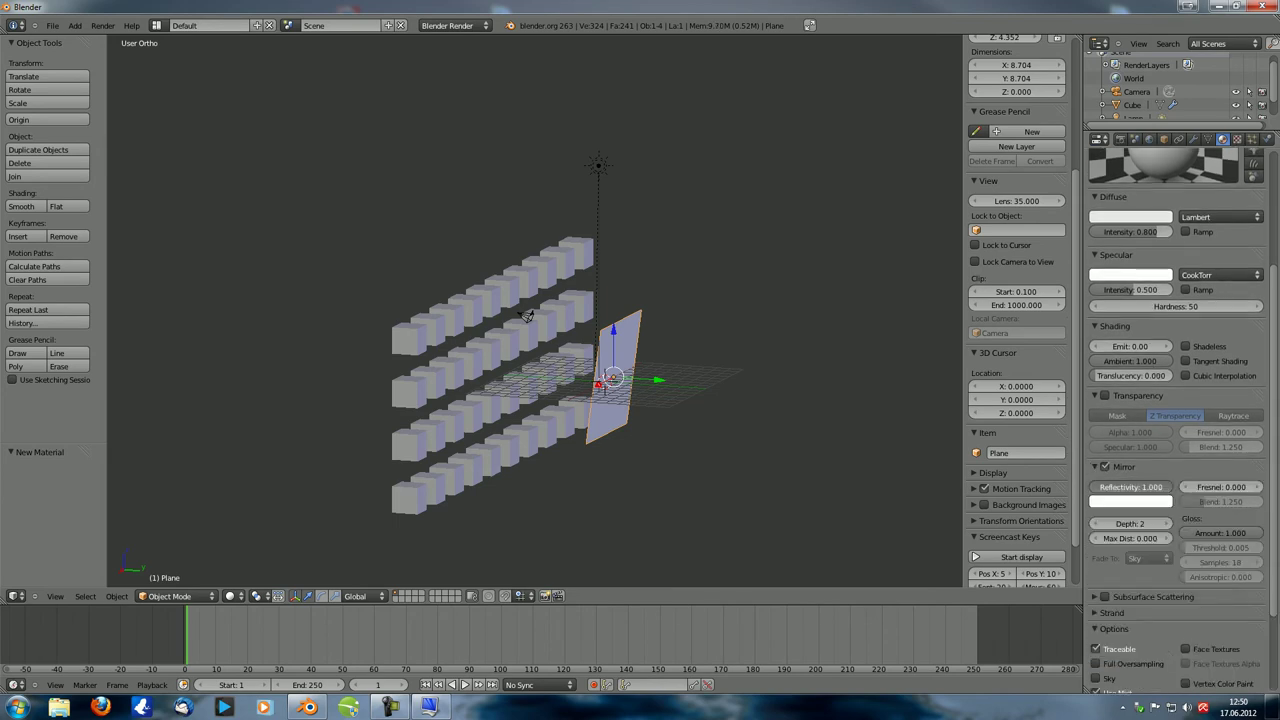
{"action": "scroll", "coordinate": [1150, 370], "scroll_direction": "up", "scroll_amount": 4}
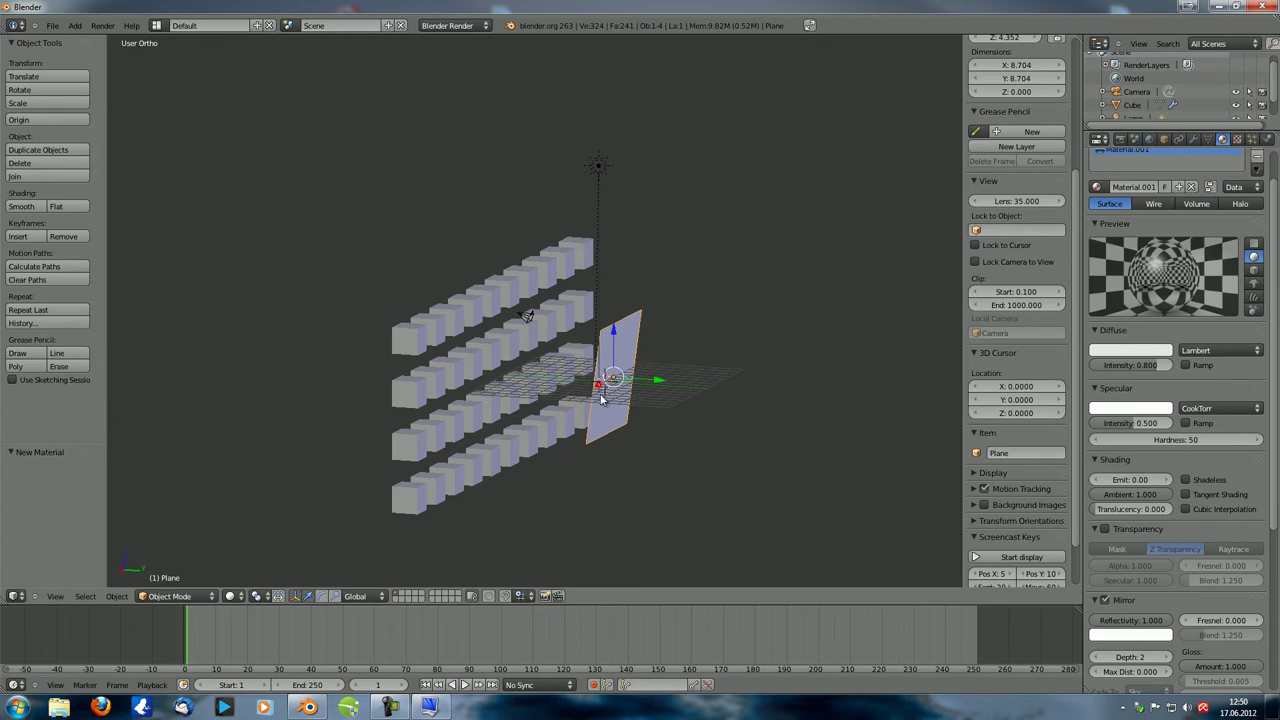
{"action": "middle_click_drag", "start_coordinate": [900, 370], "coordinate": [1148, 366]}
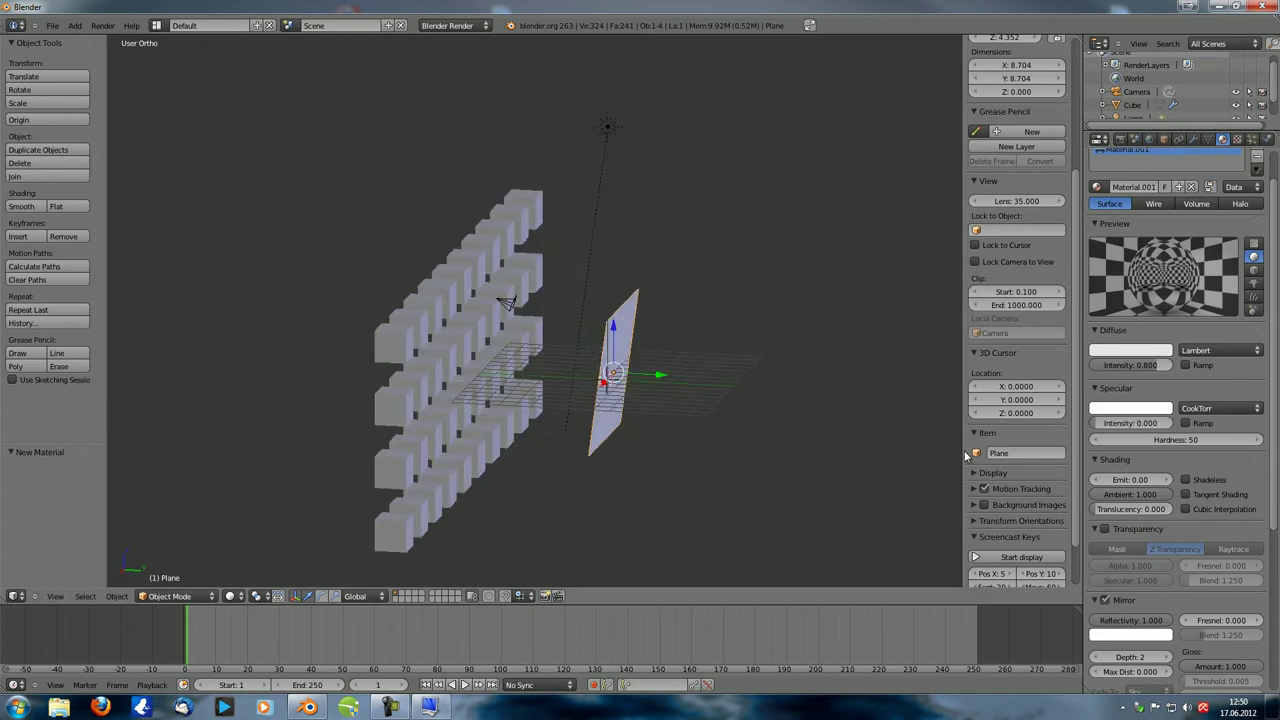
Select the plane and slide it 1.4 units along the X axis
{"action": "key", "text": "ctrl+o"}
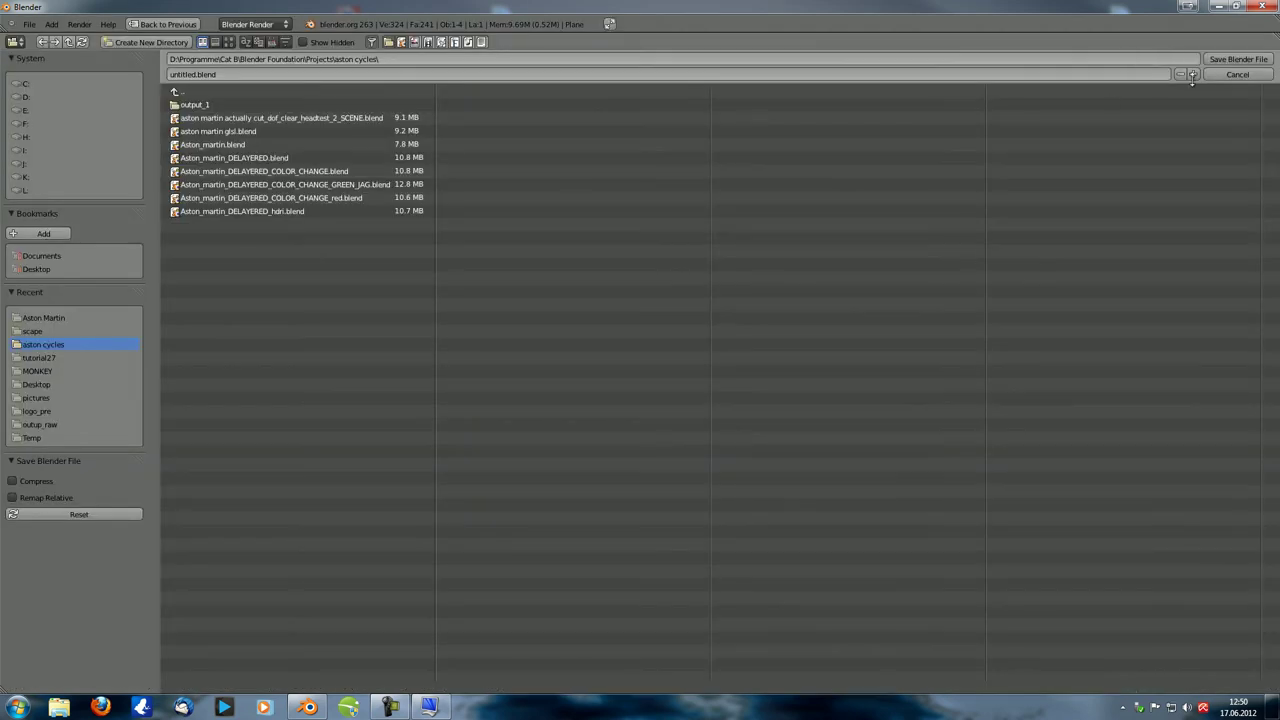
{"action": "key", "text": "Escape"}
{"action": "scroll", "coordinate": [1040, 218], "scroll_direction": "up", "scroll_amount": 1}
{"action": "middle_click_drag", "start_coordinate": [714, 358], "coordinate": [700, 429]}
{"action": "right_click", "coordinate": [646, 391]}
{"action": "right_click", "coordinate": [669, 344]}
{"action": "key", "text": "g"}
{"action": "key", "text": "x"}
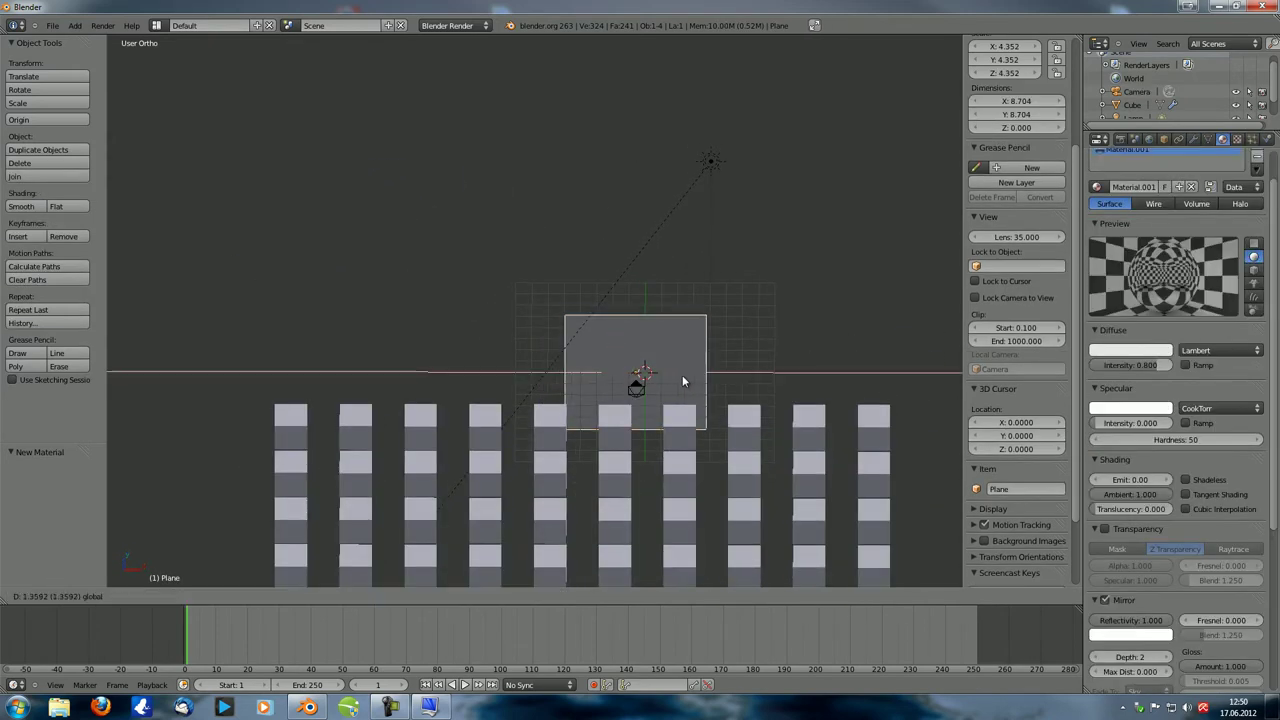
{"action": "left_click", "coordinate": [682, 375]}
Render a test frame of the reflected cube wall, then switch to camera view
{"action": "key", "text": "ctrl+s"}
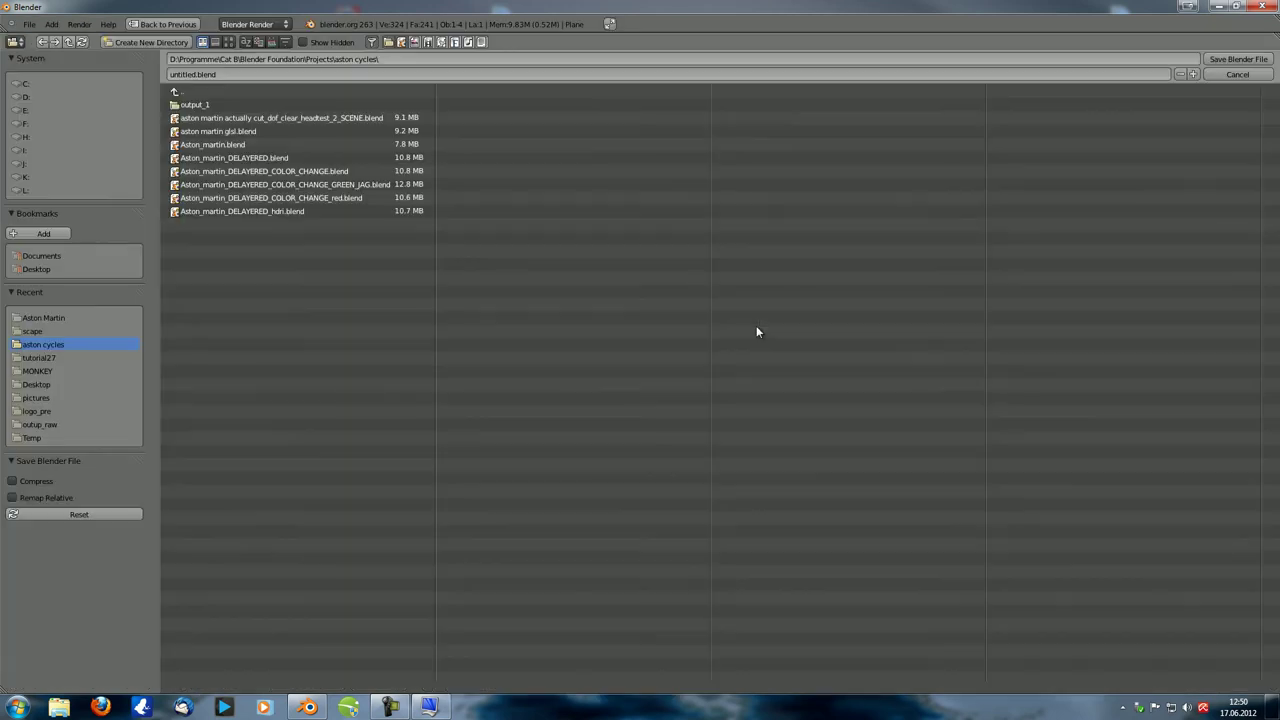
{"action": "left_click", "coordinate": [1236, 74]}
{"action": "middle_click_drag", "start_coordinate": [722, 199], "coordinate": [547, 336]}
{"action": "key", "text": "F12"}
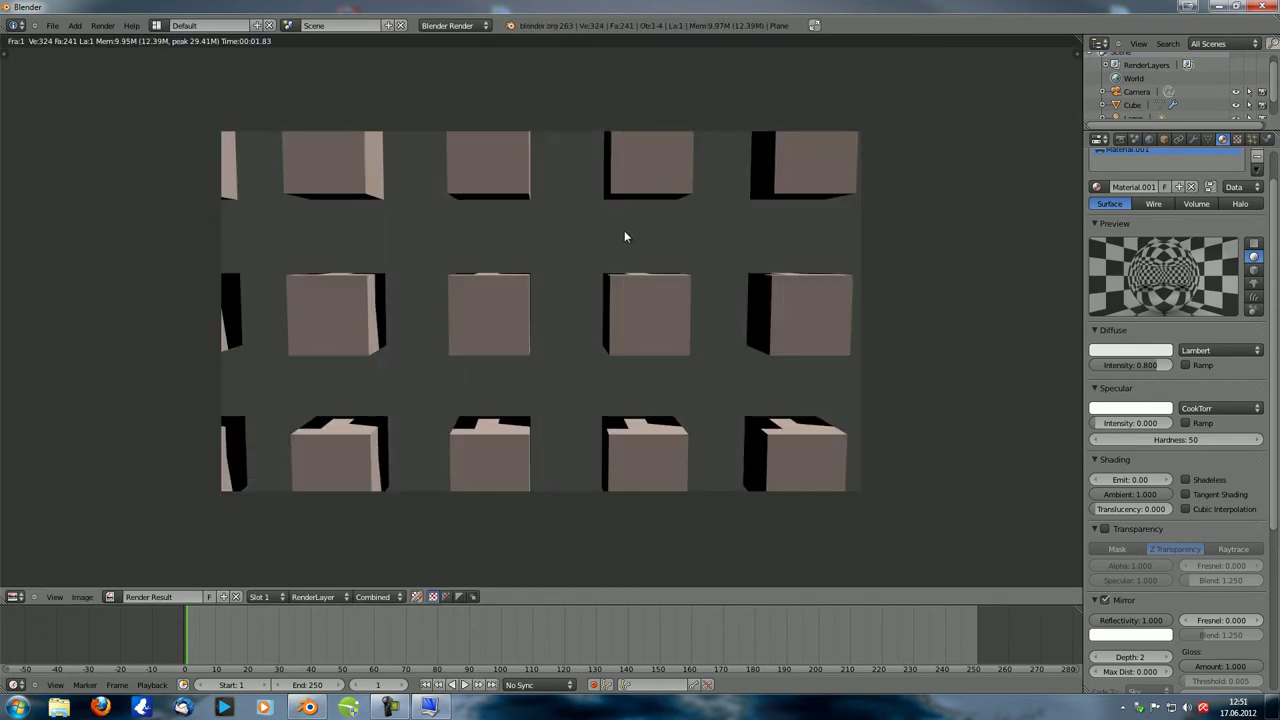
{"action": "scroll", "coordinate": [626, 232], "scroll_direction": "down", "scroll_amount": 2}
{"action": "key", "text": "Escape"}
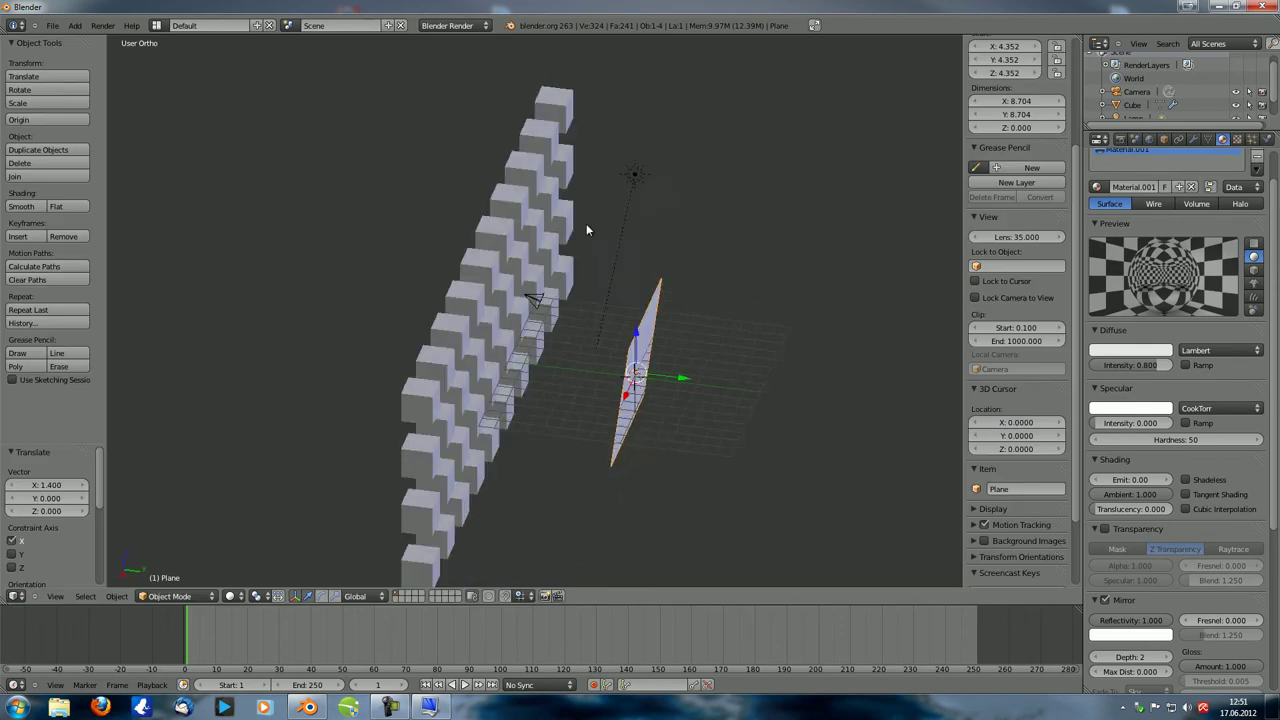
{"action": "key", "text": "KP_0"}
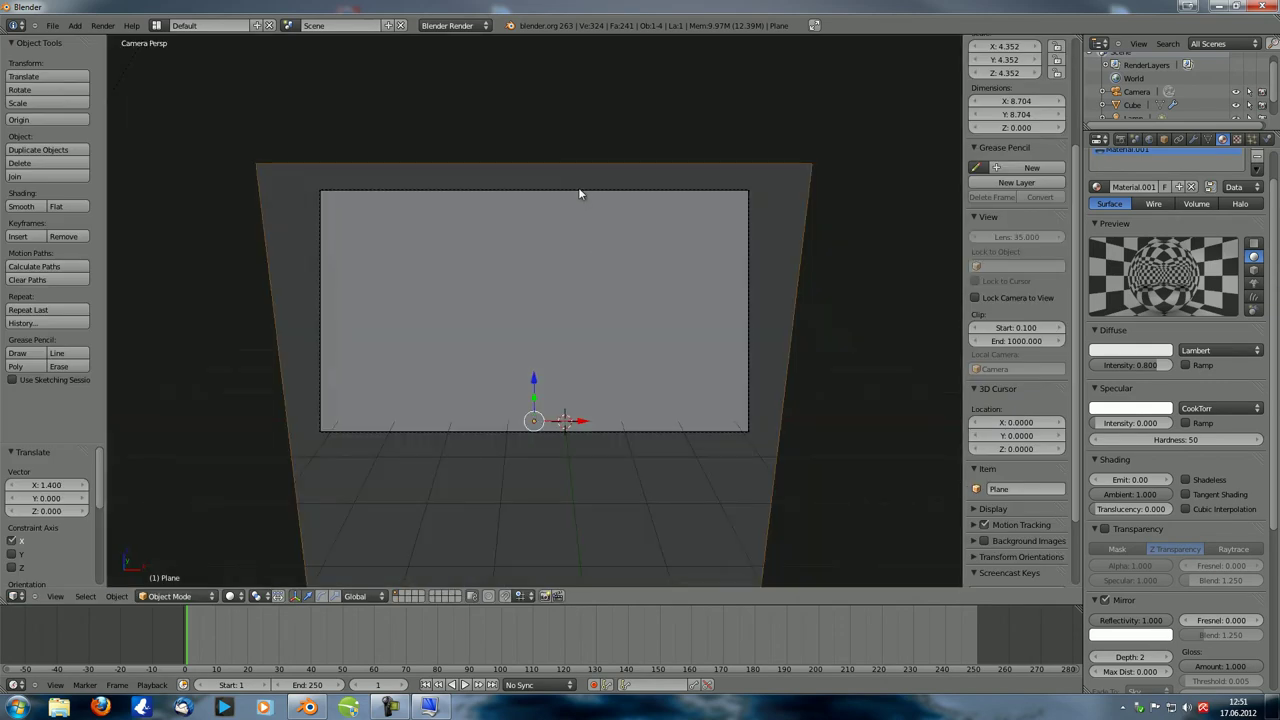
Pull the camera back along local Z, set focal length to 30 mm, and render
{"action": "right_click", "coordinate": [578, 190]}
{"action": "key", "text": "g"}
{"action": "key", "text": "z"}
{"action": "key", "text": "z"}
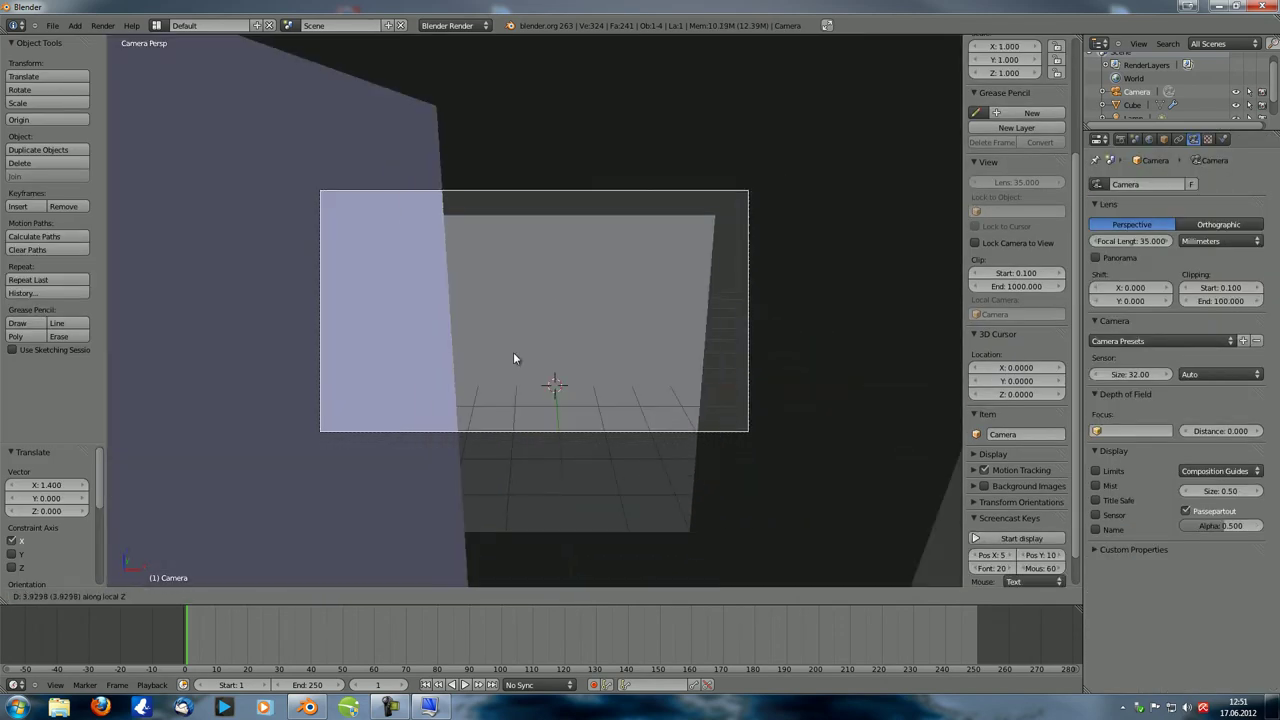
{"action": "left_click", "coordinate": [511, 337]}
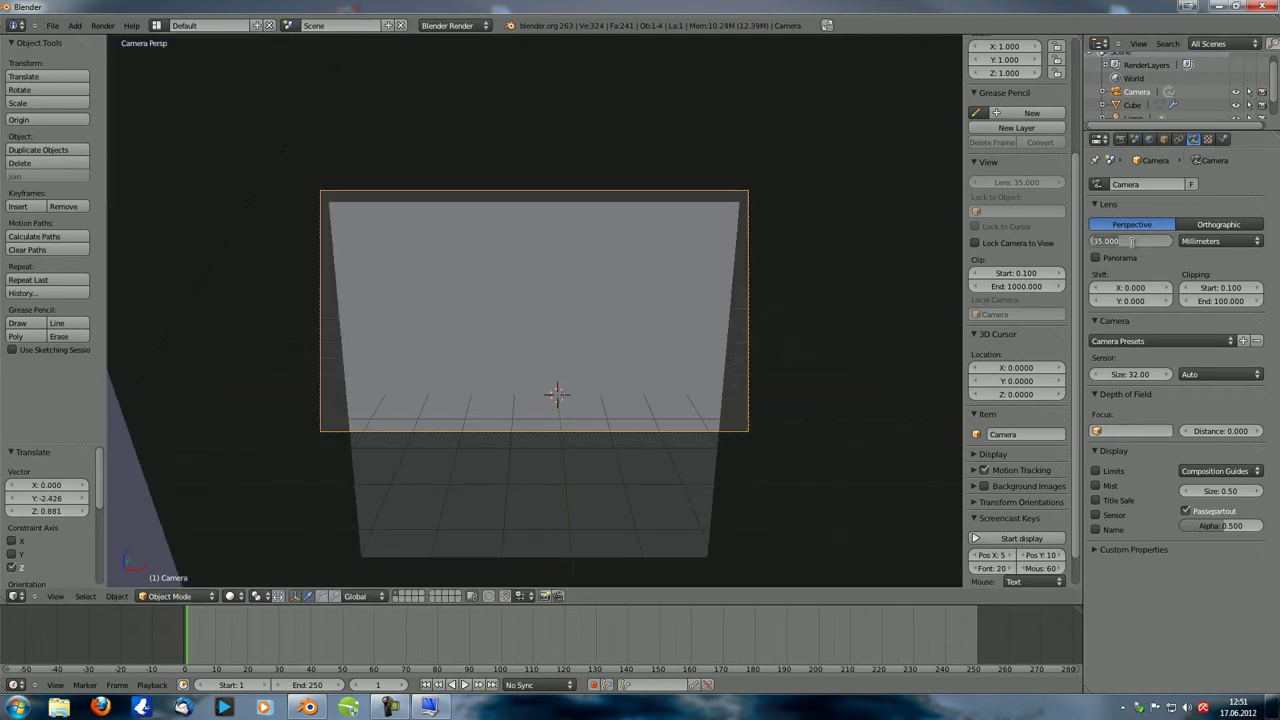
{"action": "left_click_drag", "start_coordinate": [1133, 242], "coordinate": [1100, 242]}
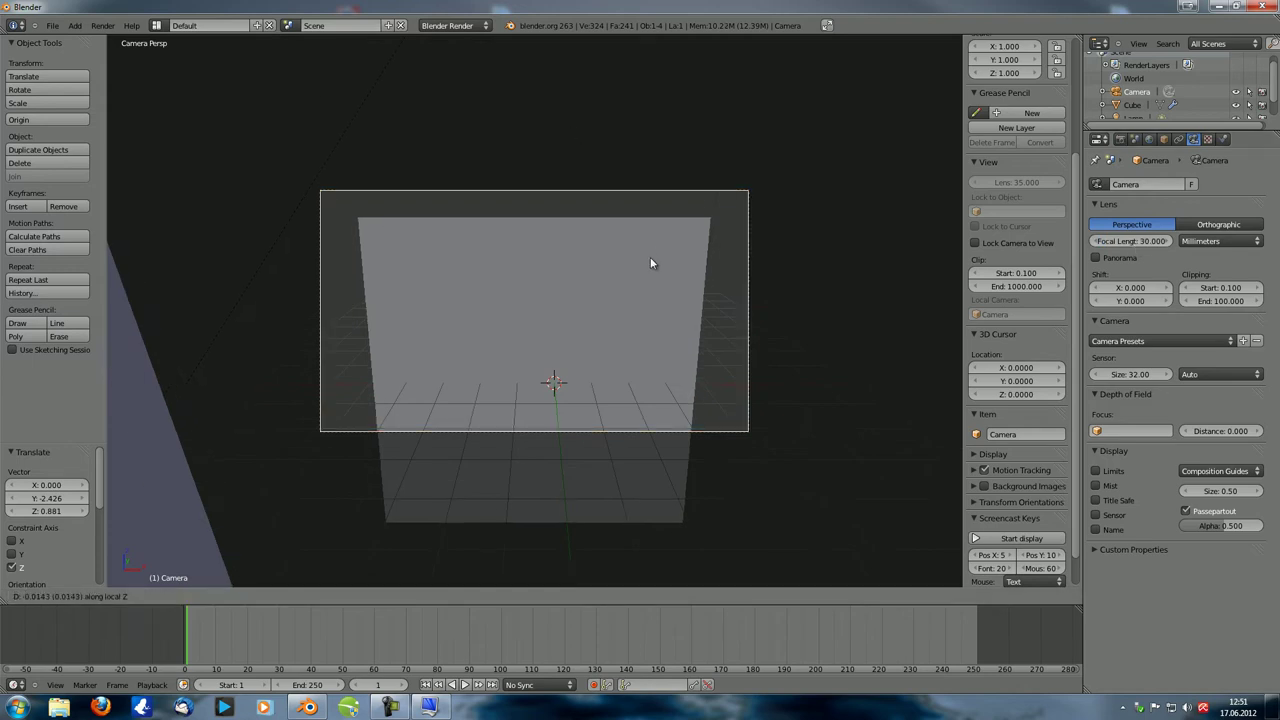
{"action": "key", "text": "F12"}
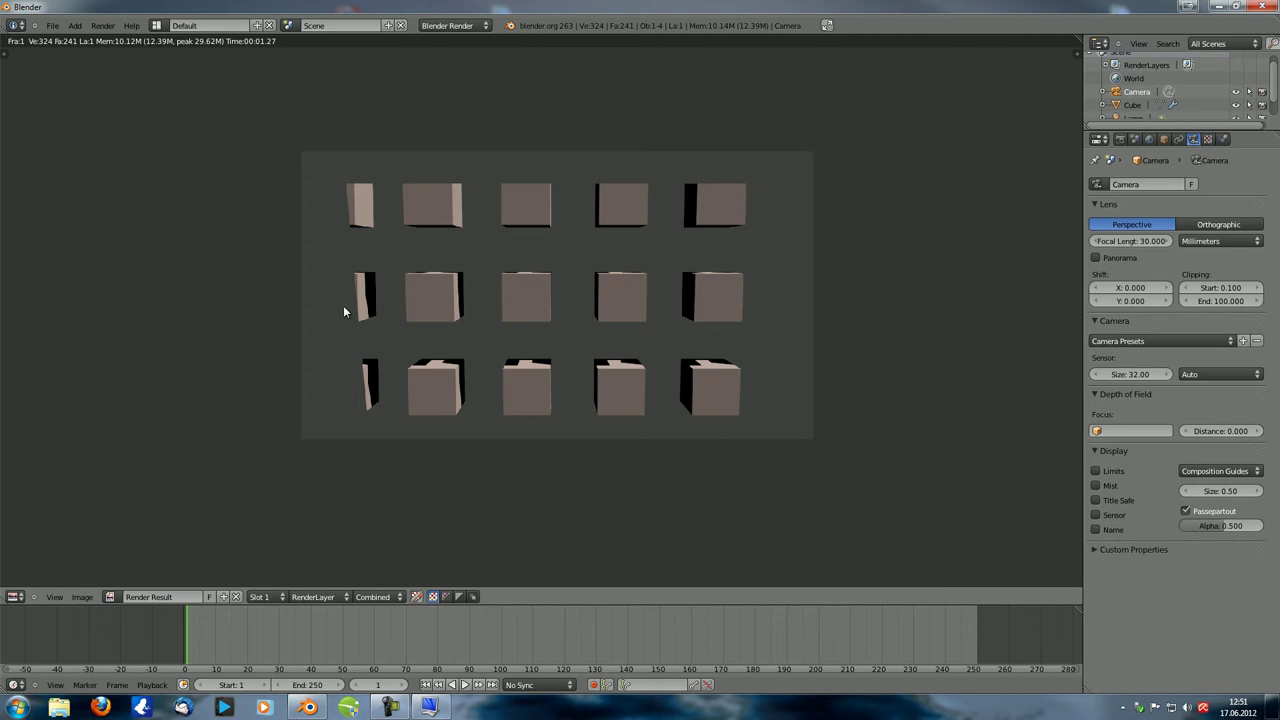
Enable Sky on the Sun lamp and render the cubes against the blue sky
{"action": "key", "text": "Escape"}
{"action": "key", "text": "KP_0"}
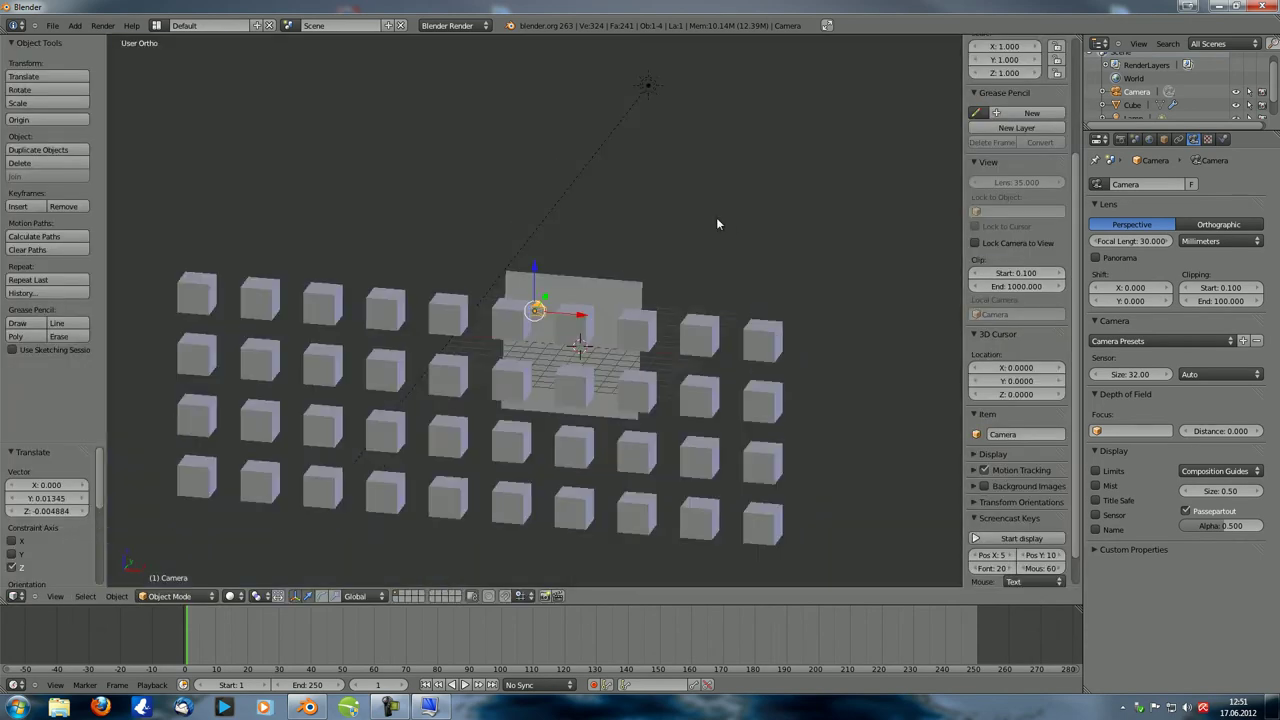
{"action": "right_click", "coordinate": [690, 178]}
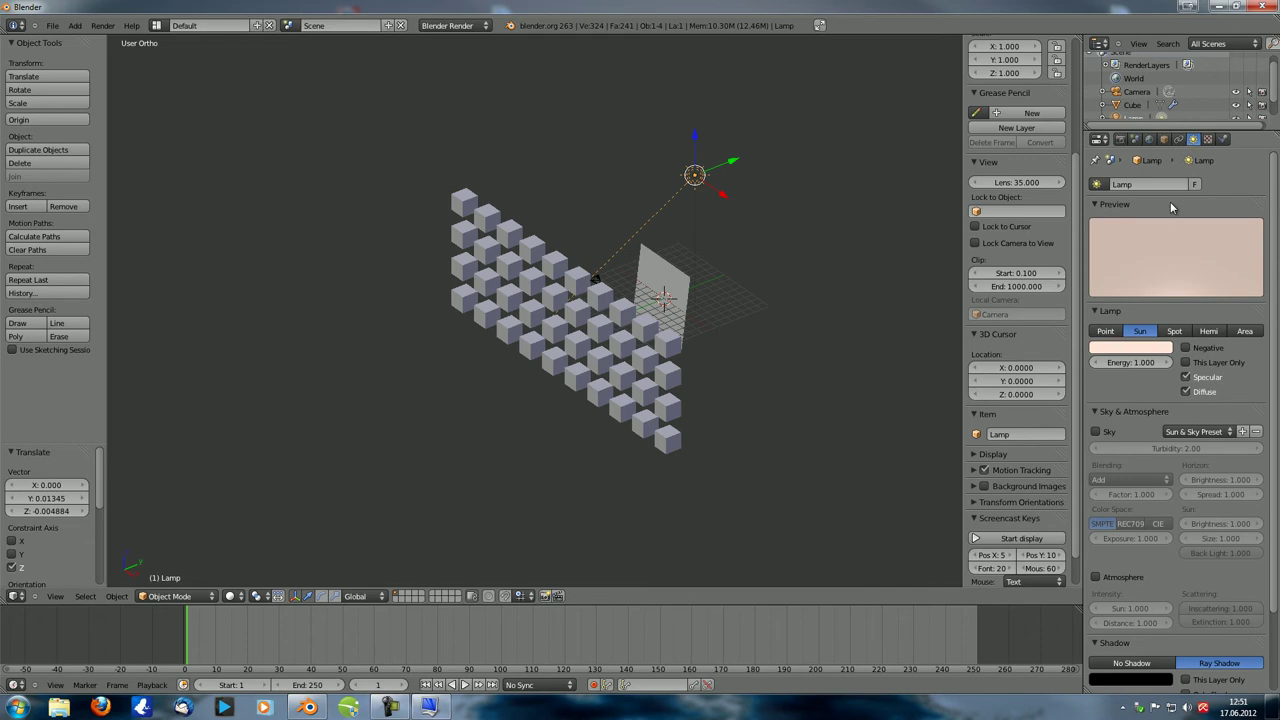
{"action": "left_click", "coordinate": [1096, 431]}
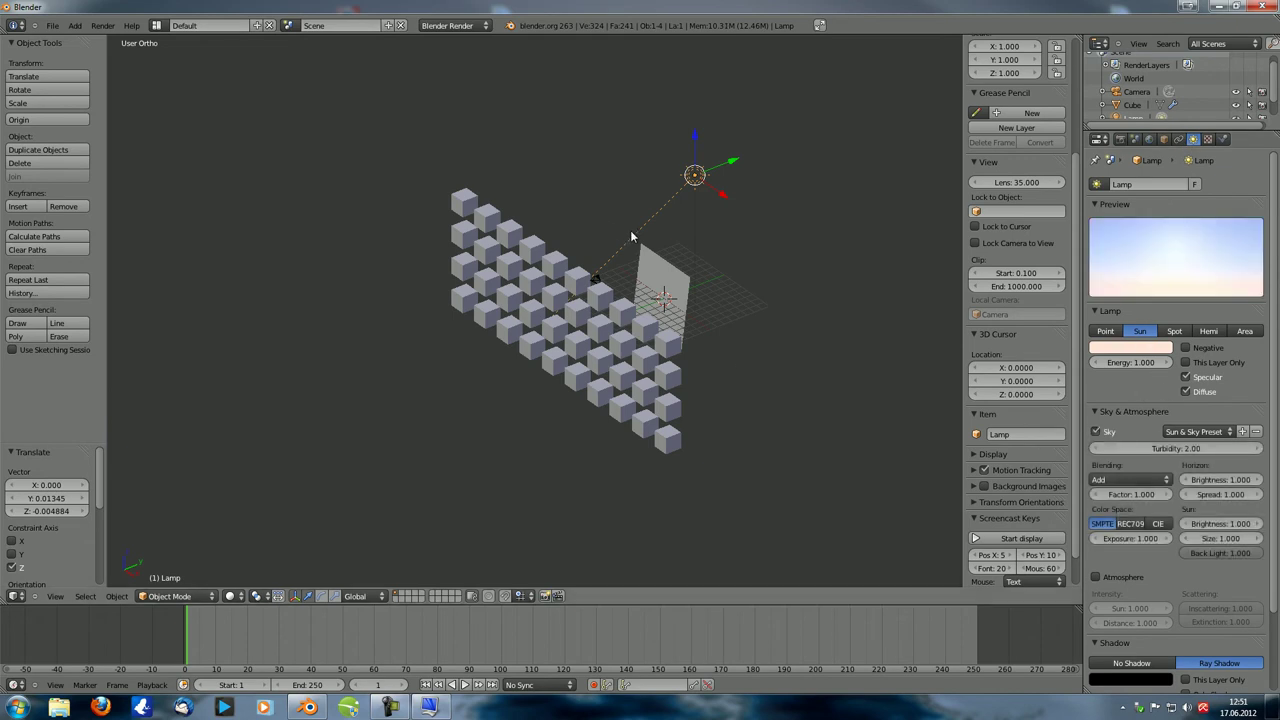
{"action": "key", "text": "F12"}
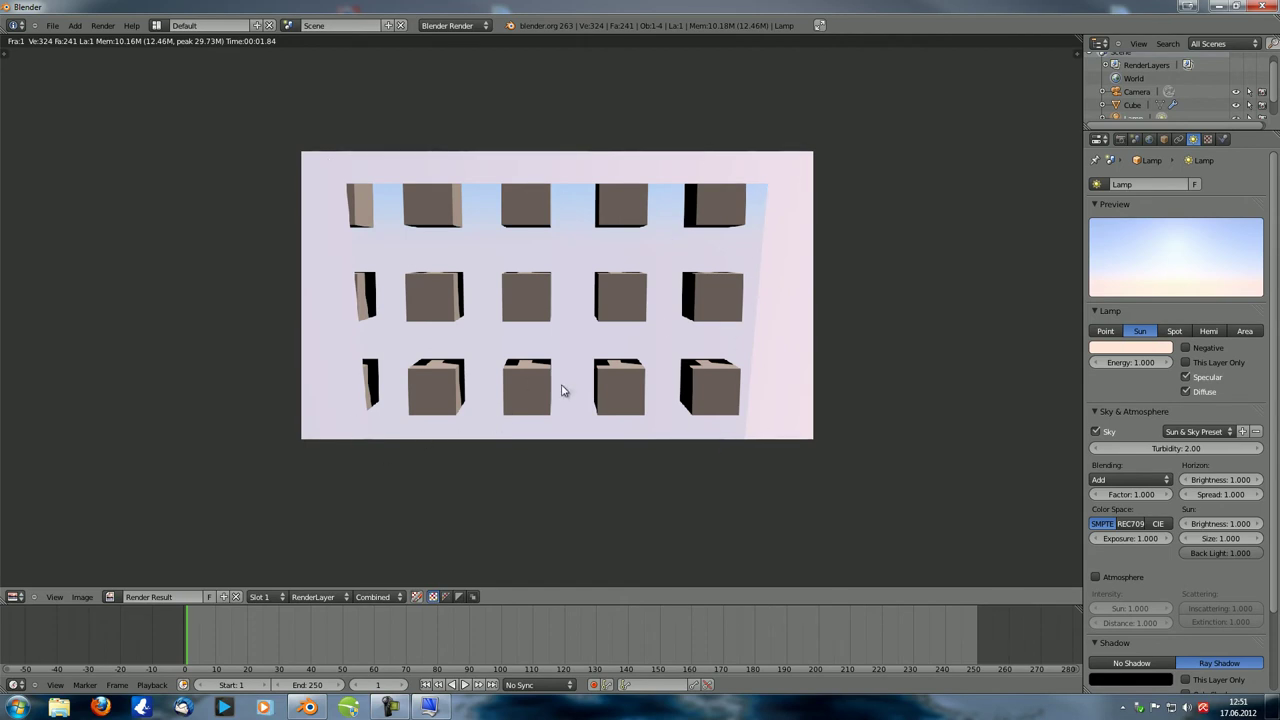
{"action": "key", "text": "Escape"}
Extrude the plane's face in place and scale it to 1.05 to form a border
{"action": "middle_click_drag", "start_coordinate": [572, 366], "coordinate": [569, 319]}
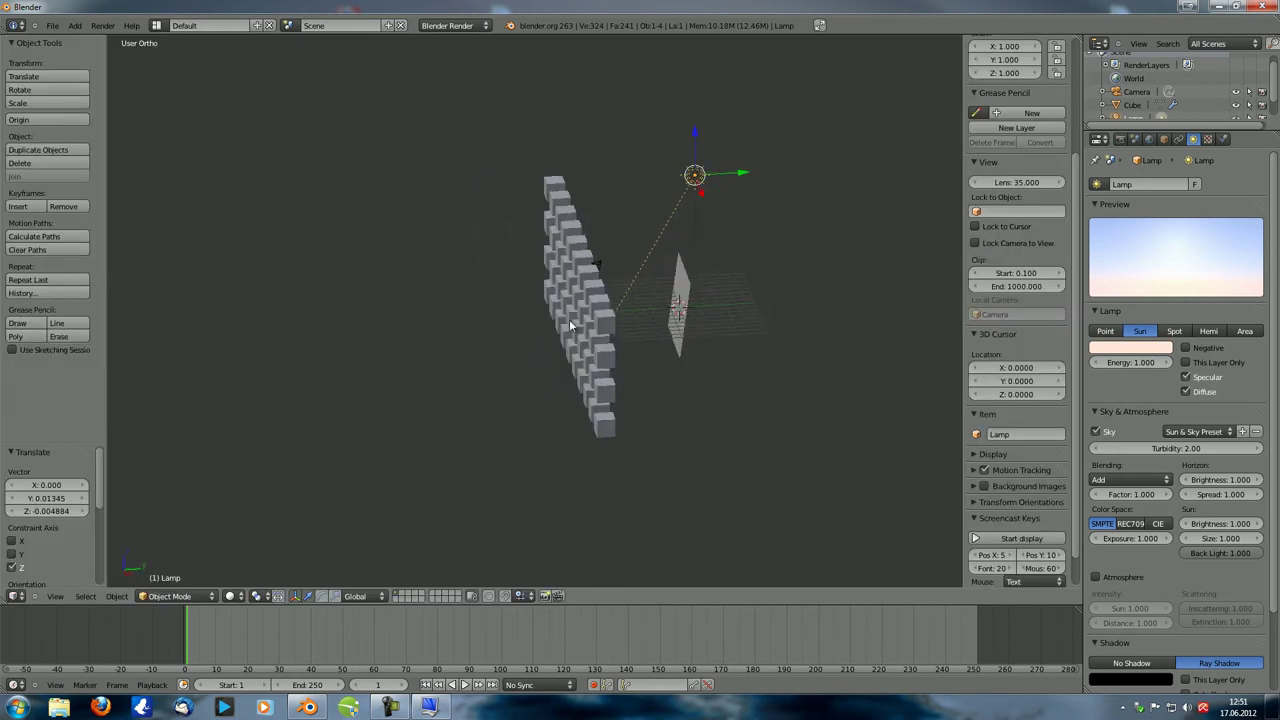
{"action": "scroll", "coordinate": [569, 319], "scroll_direction": "up", "scroll_amount": 5}
{"action": "middle_click_drag", "start_coordinate": [680, 329], "coordinate": [729, 340]}
{"action": "right_click", "coordinate": [839, 314]}
{"action": "middle_click_drag", "start_coordinate": [839, 314], "coordinate": [640, 305]}
{"action": "key", "text": "Tab"}
{"action": "scroll", "coordinate": [623, 297], "scroll_direction": "up", "scroll_amount": 4}
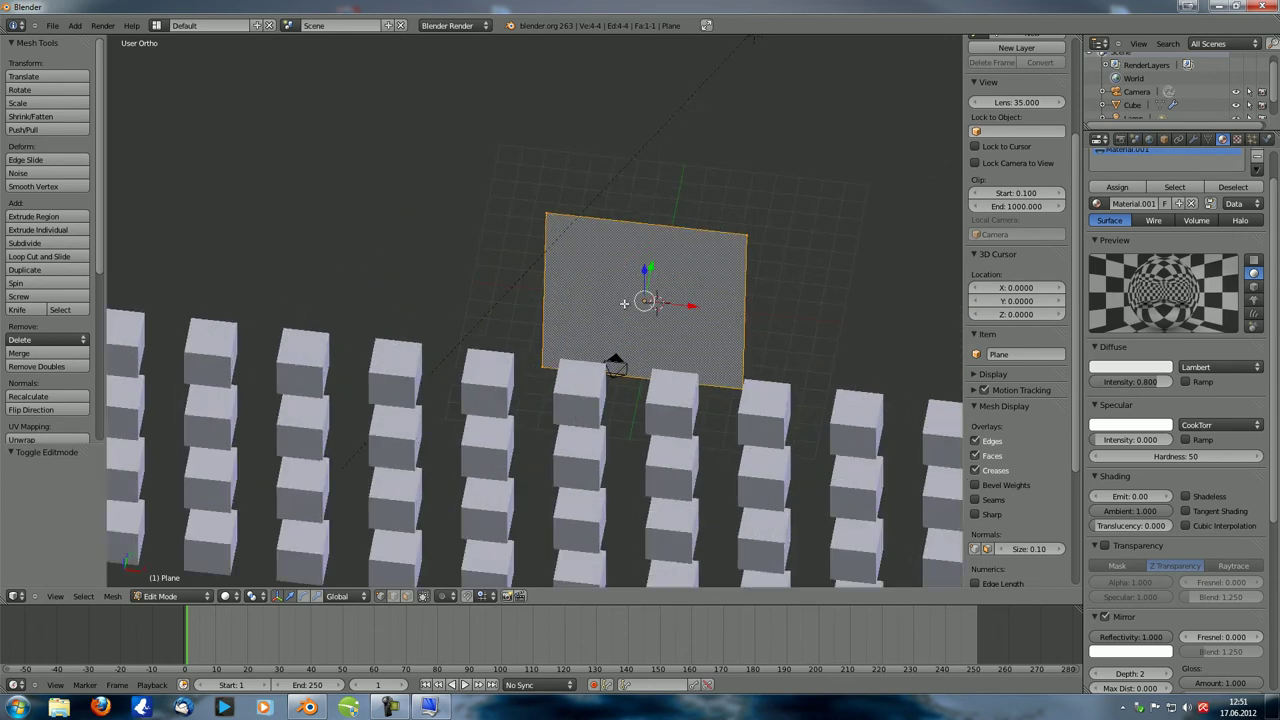
{"action": "key", "text": "e"}
{"action": "right_click", "coordinate": [624, 303]}
{"action": "key", "text": "s"}
{"action": "left_click", "coordinate": [741, 261]}
Select only the plane's outer border faces, leaving the centre face out
{"action": "right_click", "coordinate": [744, 261], "text": "shift"}
{"action": "key", "text": "a"}
{"action": "key", "text": "a"}
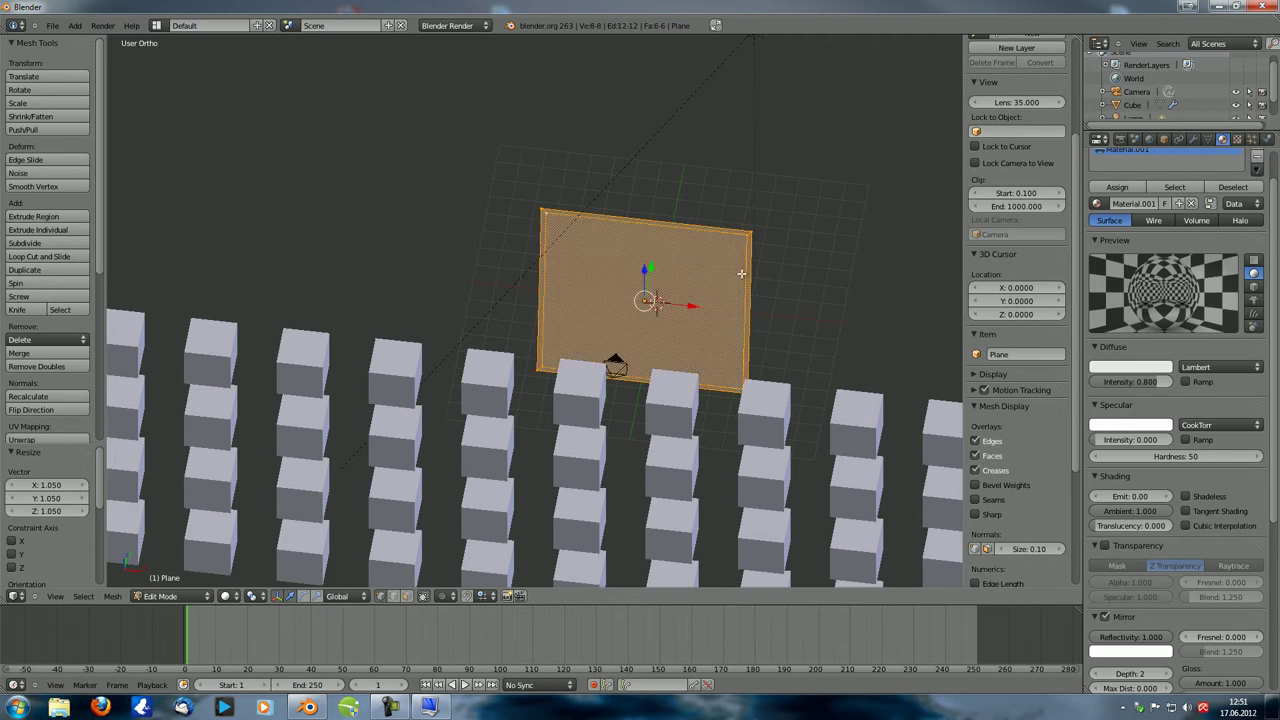
{"action": "left_click", "coordinate": [407, 596]}
{"action": "left_click", "coordinate": [645, 300], "text": "shift"}
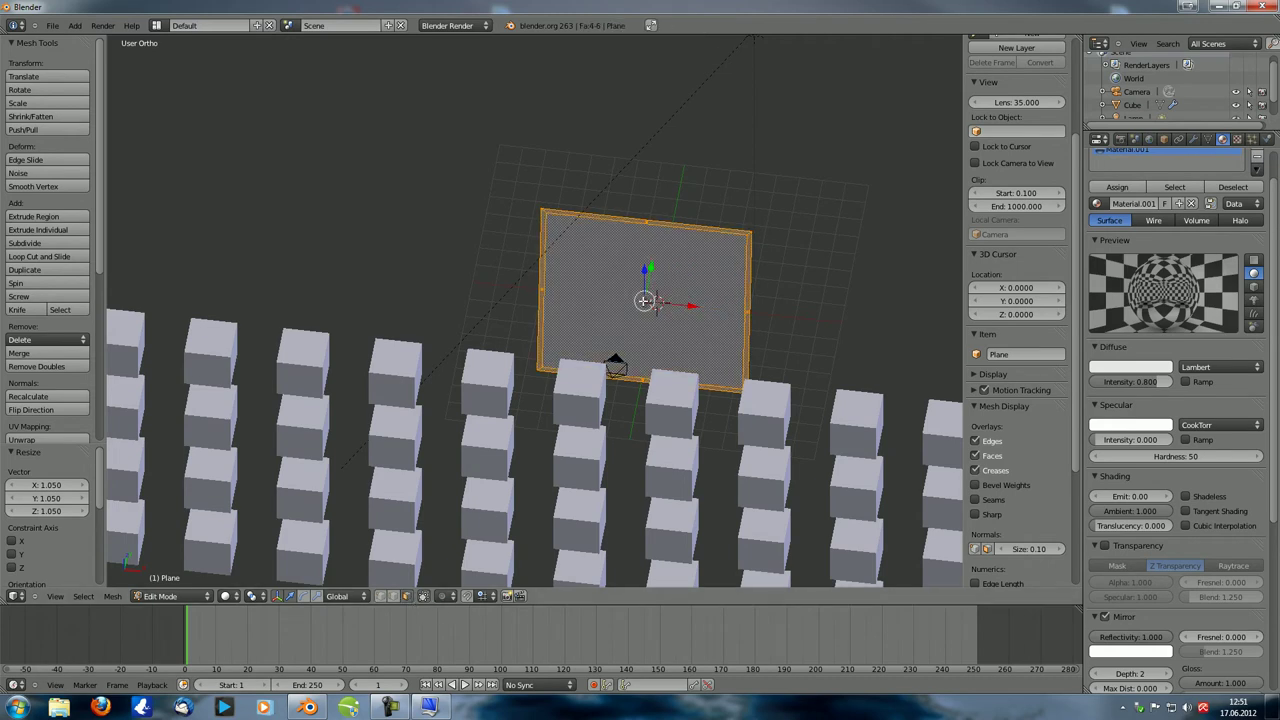
{"action": "middle_click_drag", "start_coordinate": [649, 213], "coordinate": [580, 218]}
{"action": "scroll", "coordinate": [1170, 250], "scroll_direction": "up", "scroll_amount": 2}
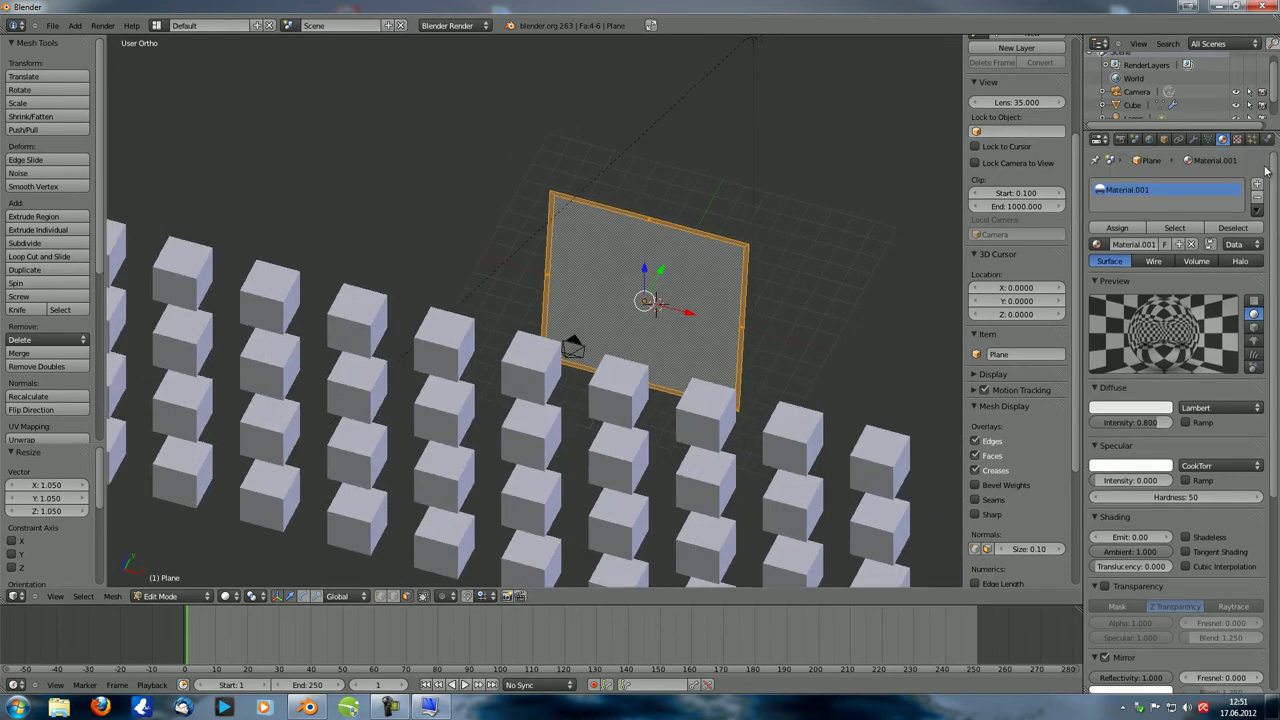
Give the border faces a new material, Material.002, with a black diffuse colour
{"action": "left_click", "coordinate": [1257, 184]}
{"action": "left_click", "coordinate": [1158, 244]}
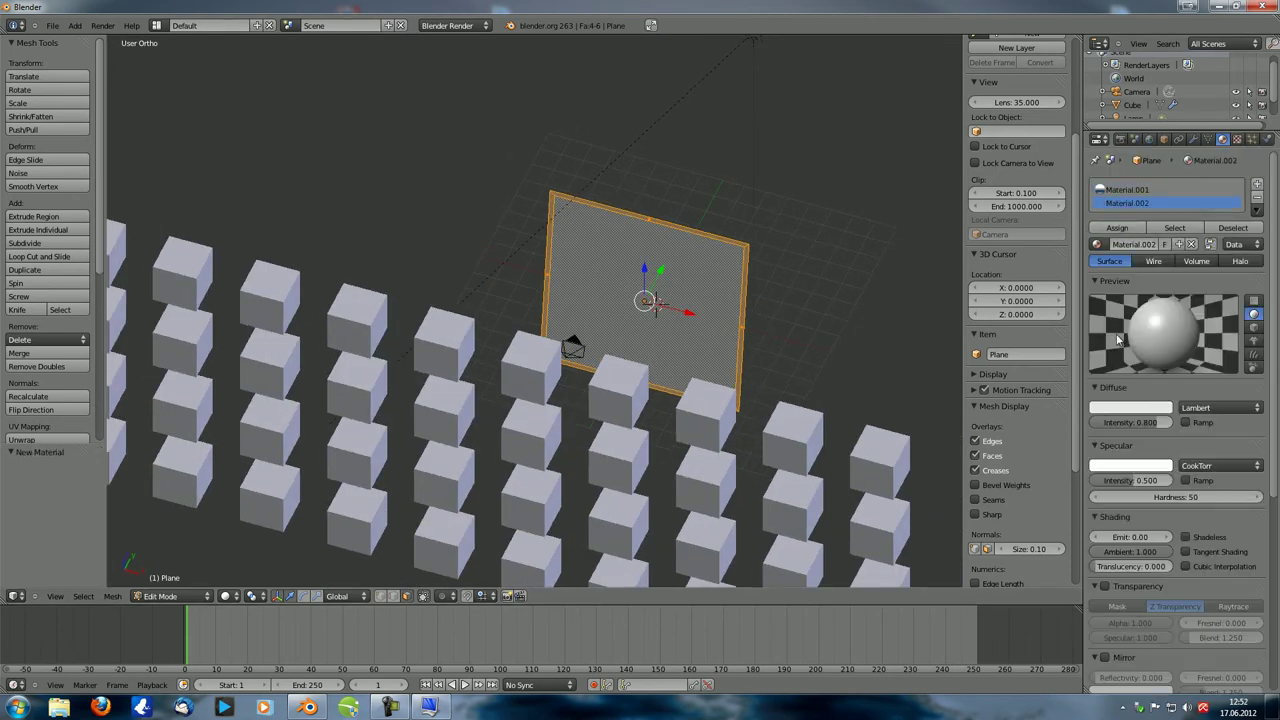
{"action": "left_click", "coordinate": [1132, 410]}
{"action": "left_click_drag", "start_coordinate": [1168, 292], "coordinate": [1180, 365]}
{"action": "left_click", "coordinate": [705, 246]}
Return to Object Mode and render the cube wall behind the plane
{"action": "key", "text": "Tab"}
{"action": "middle_click_drag", "start_coordinate": [657, 245], "coordinate": [679, 250]}
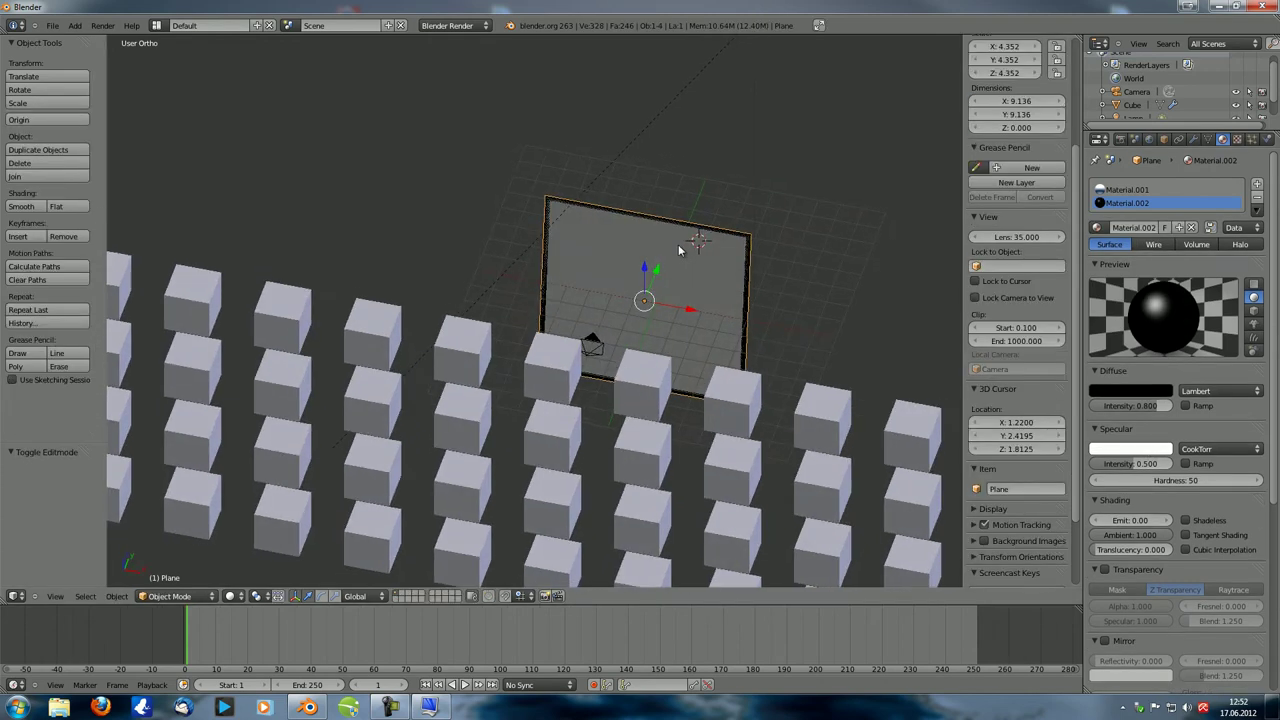
{"action": "key", "text": "F12"}
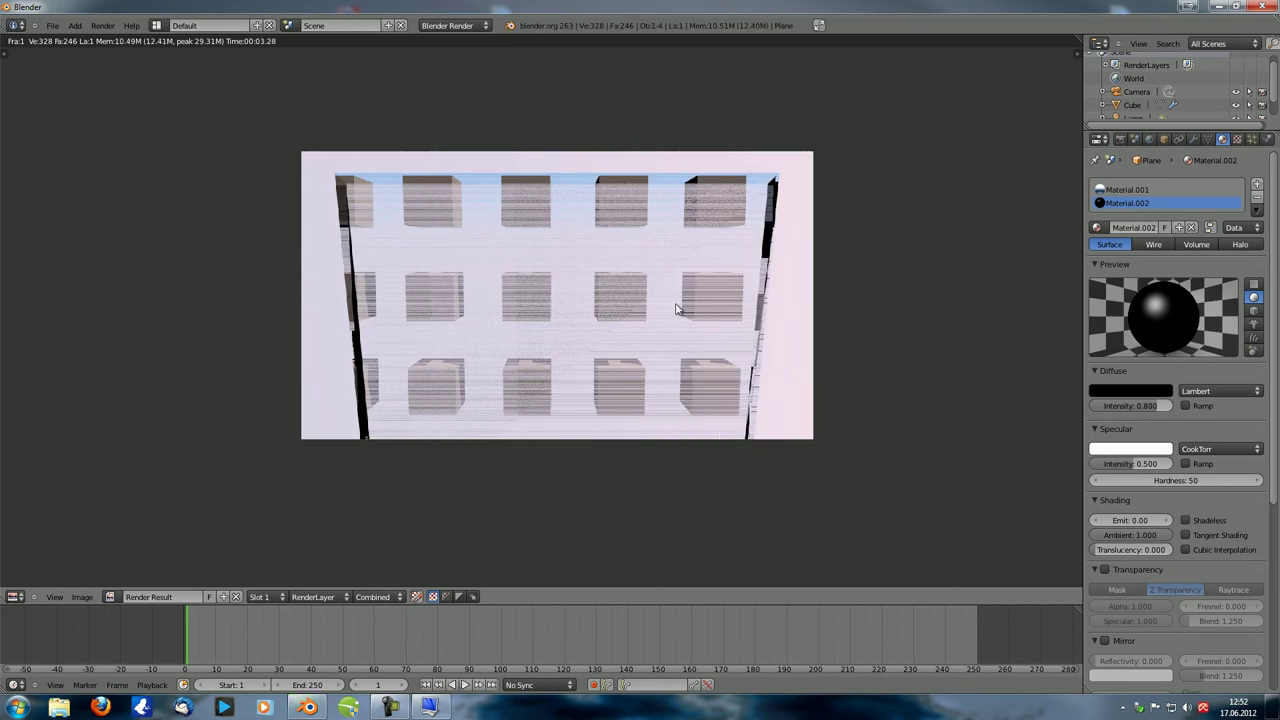
Delete the plane's centre face, leaving only the black border frame
{"action": "key", "text": "Escape"}
{"action": "mouse_move", "coordinate": [677, 310]}
{"action": "middle_mouse_down"}
{"action": "mouse_move", "coordinate": [734, 297]}
{"action": "mouse_move", "coordinate": [655, 305]}
{"action": "middle_mouse_up"}
{"action": "scroll", "coordinate": [700, 300], "scroll_direction": "up", "scroll_amount": 3}
{"action": "key", "text": "Tab"}
{"action": "middle_click_drag", "start_coordinate": [603, 266], "coordinate": [643, 271]}
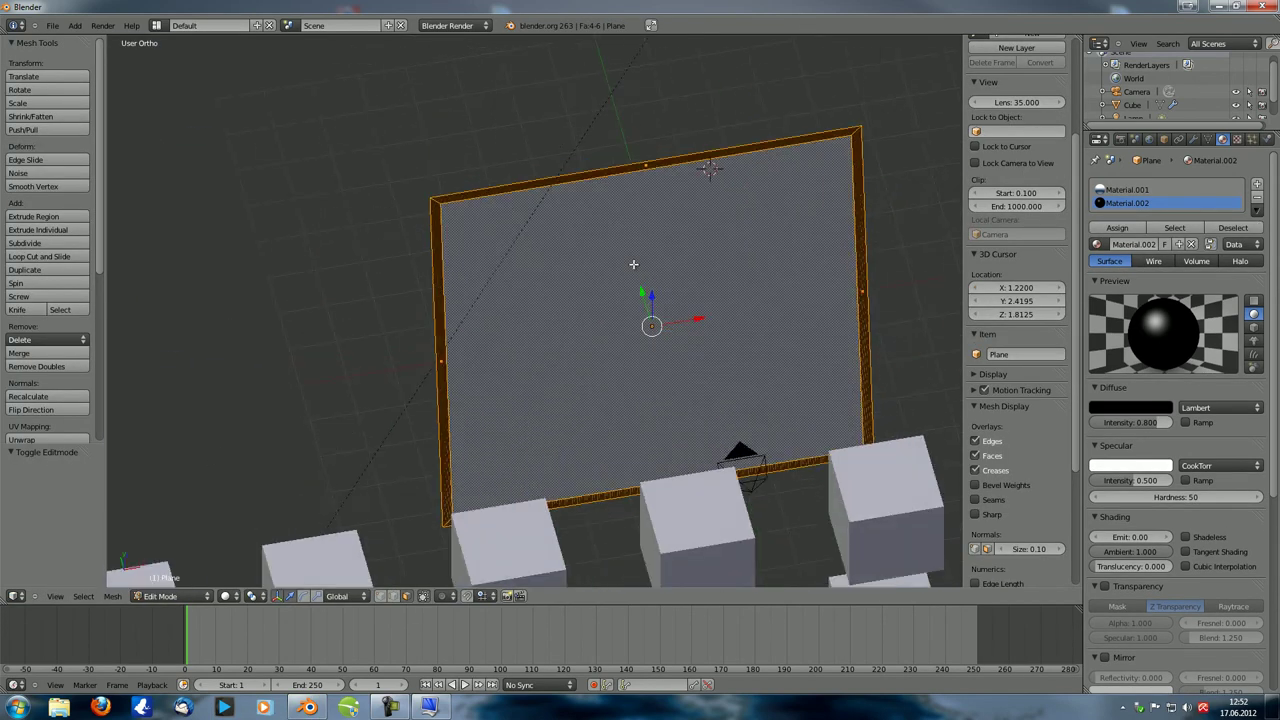
{"action": "scroll", "coordinate": [650, 322], "scroll_direction": "up", "scroll_amount": 2}
{"action": "key", "text": "x"}
{"action": "key", "text": "Down"}
{"action": "key", "text": "Down"}
{"action": "key", "text": "Return"}
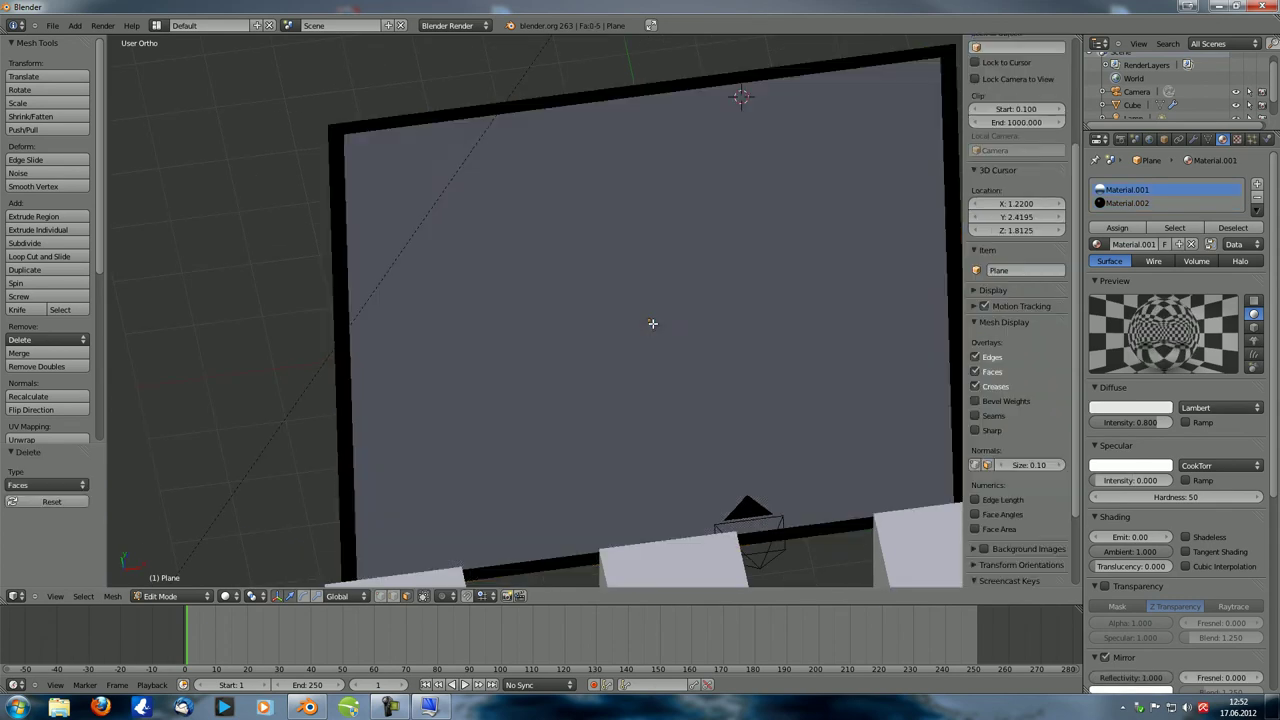
Back in Object Mode, render the cube rows seen through the black frame
{"action": "right_click", "coordinate": [670, 83]}
{"action": "scroll", "coordinate": [674, 177], "scroll_direction": "down", "scroll_amount": 3}
{"action": "middle_click_drag", "start_coordinate": [729, 306], "coordinate": [654, 288]}
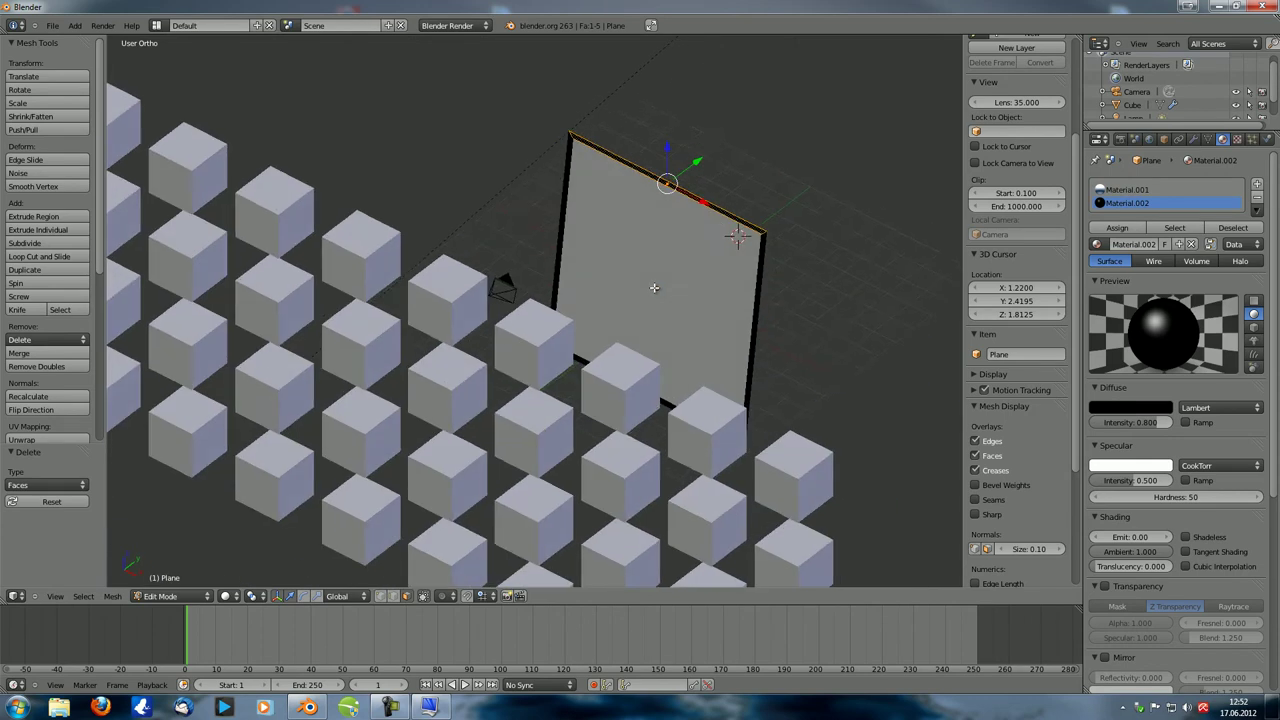
{"action": "scroll", "coordinate": [654, 288], "scroll_direction": "down", "scroll_amount": 2}
{"action": "key", "text": "Tab"}
{"action": "key", "text": "F12"}
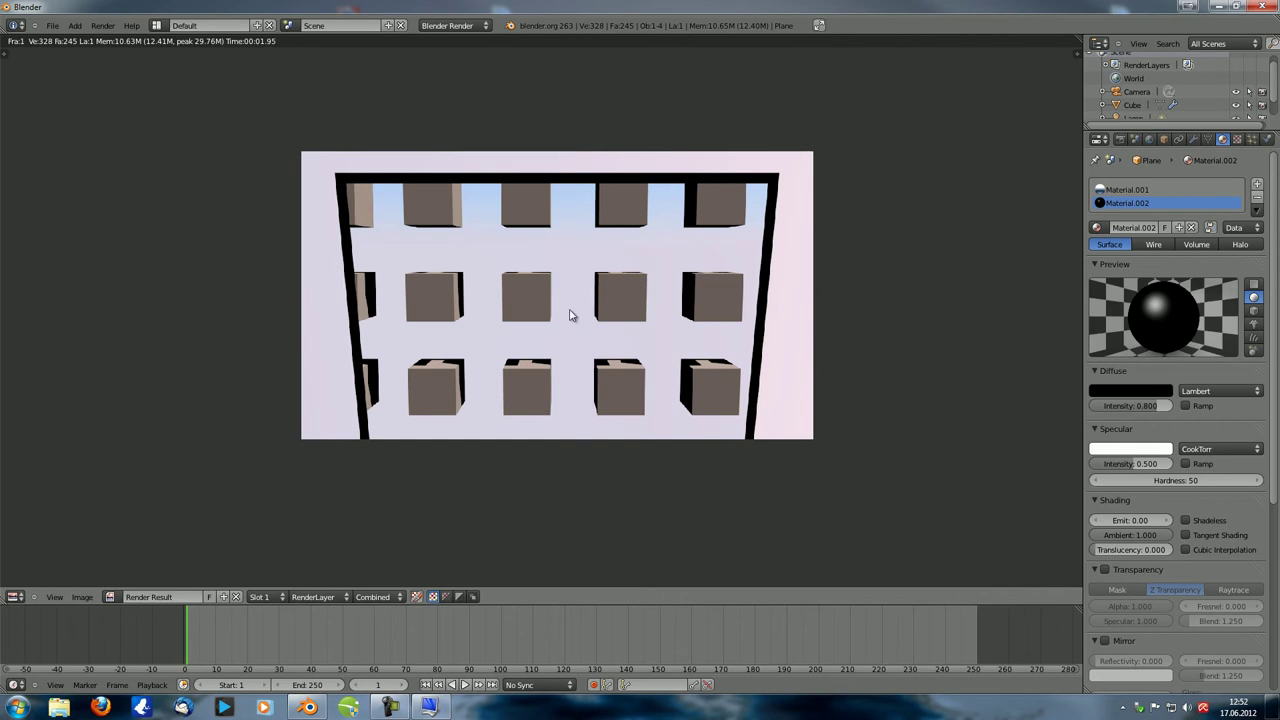
{"action": "key", "text": "Escape"}
{"action": "middle_click_drag", "start_coordinate": [751, 320], "coordinate": [690, 325]}
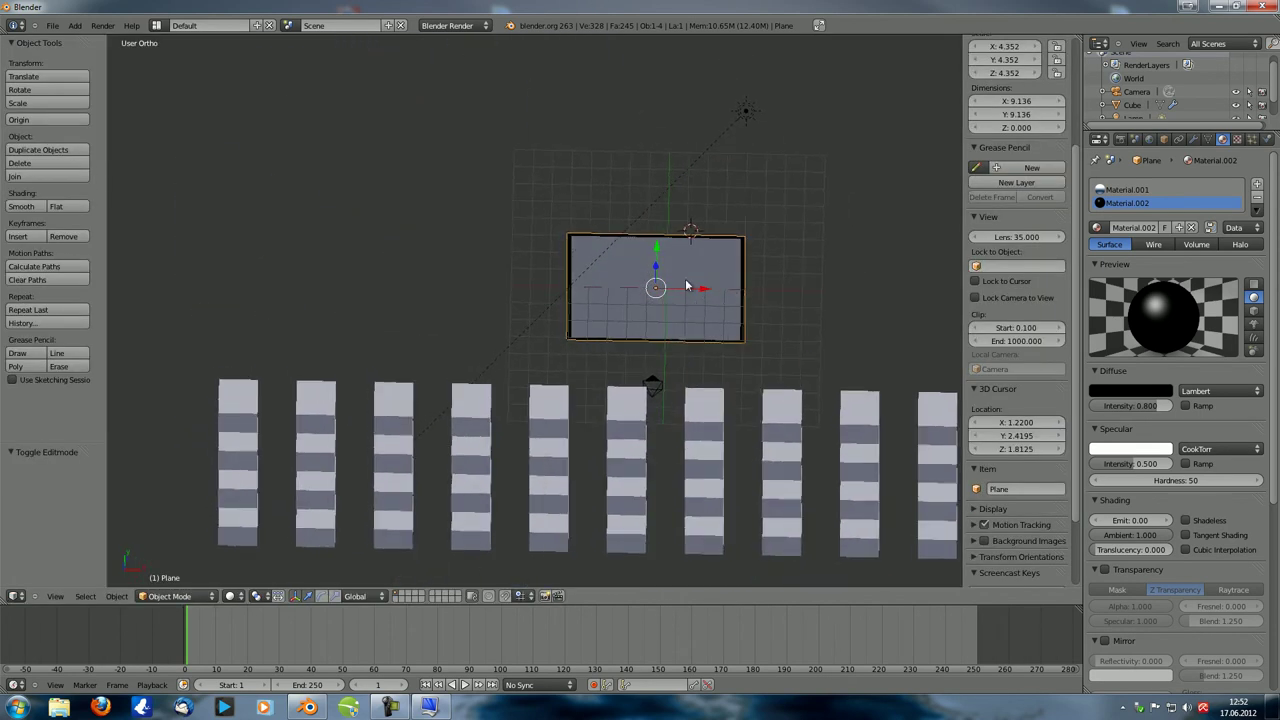
Move the plane left along X and insert a Location keyframe at frame 1
{"action": "key", "text": "g"}
{"action": "key", "text": "x"}
{"action": "left_click", "coordinate": [427, 308]}
{"action": "key", "text": "i"}
{"action": "left_click", "coordinate": [535, 377]}
At frame 50, move the plane right along X, keyframe its Location, and scrub to check
{"action": "left_click_drag", "start_coordinate": [212, 648], "coordinate": [343, 657]}
{"action": "key", "text": "g"}
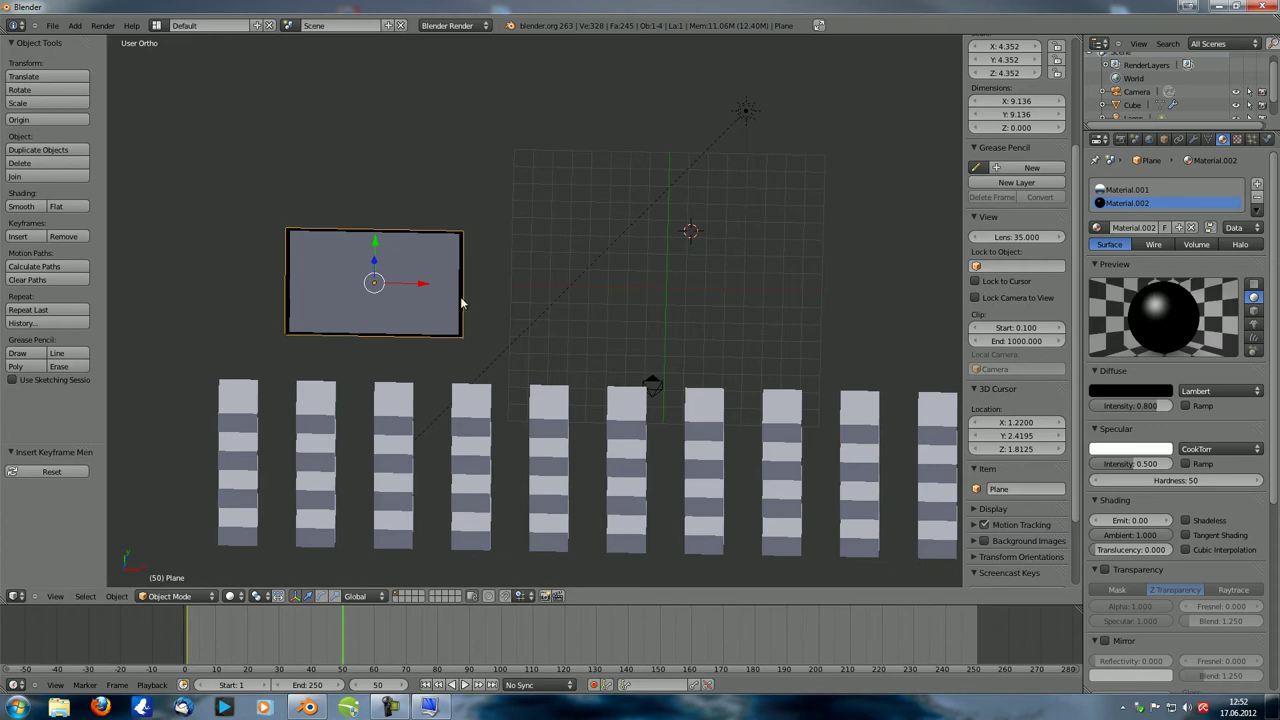
{"action": "key", "text": "x"}
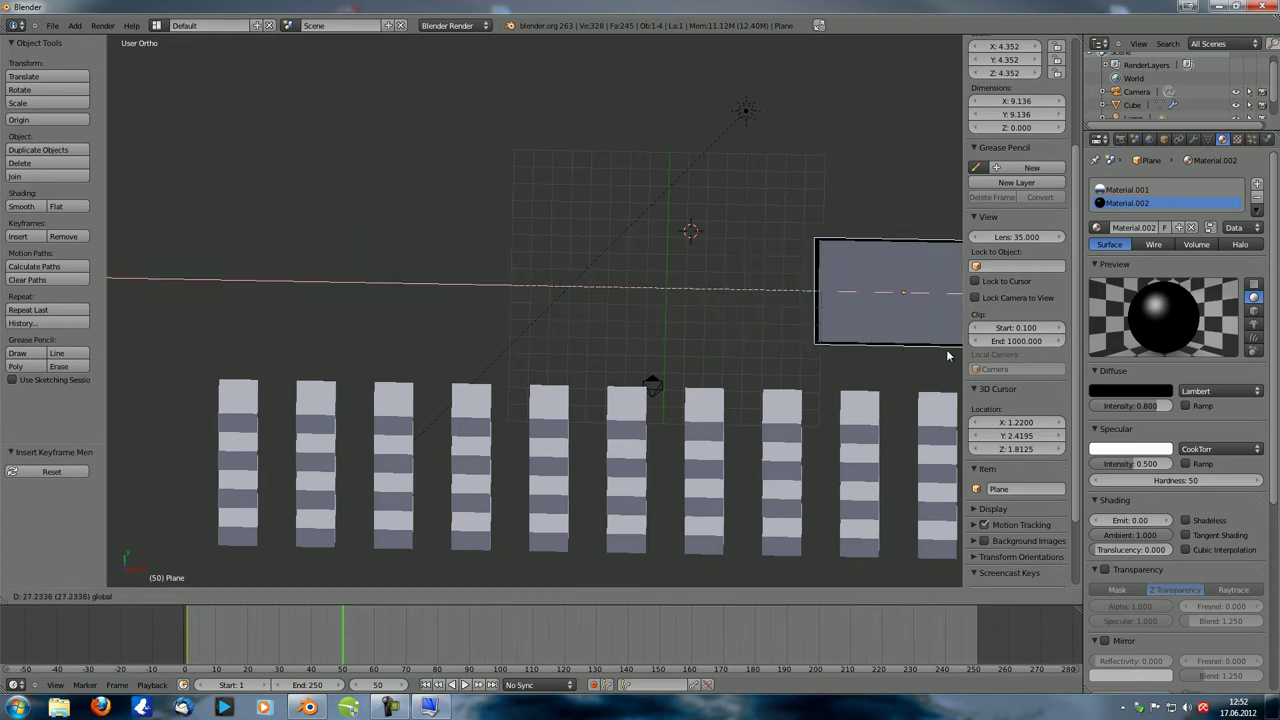
{"action": "left_click", "coordinate": [952, 357]}
{"action": "key", "text": "i"}
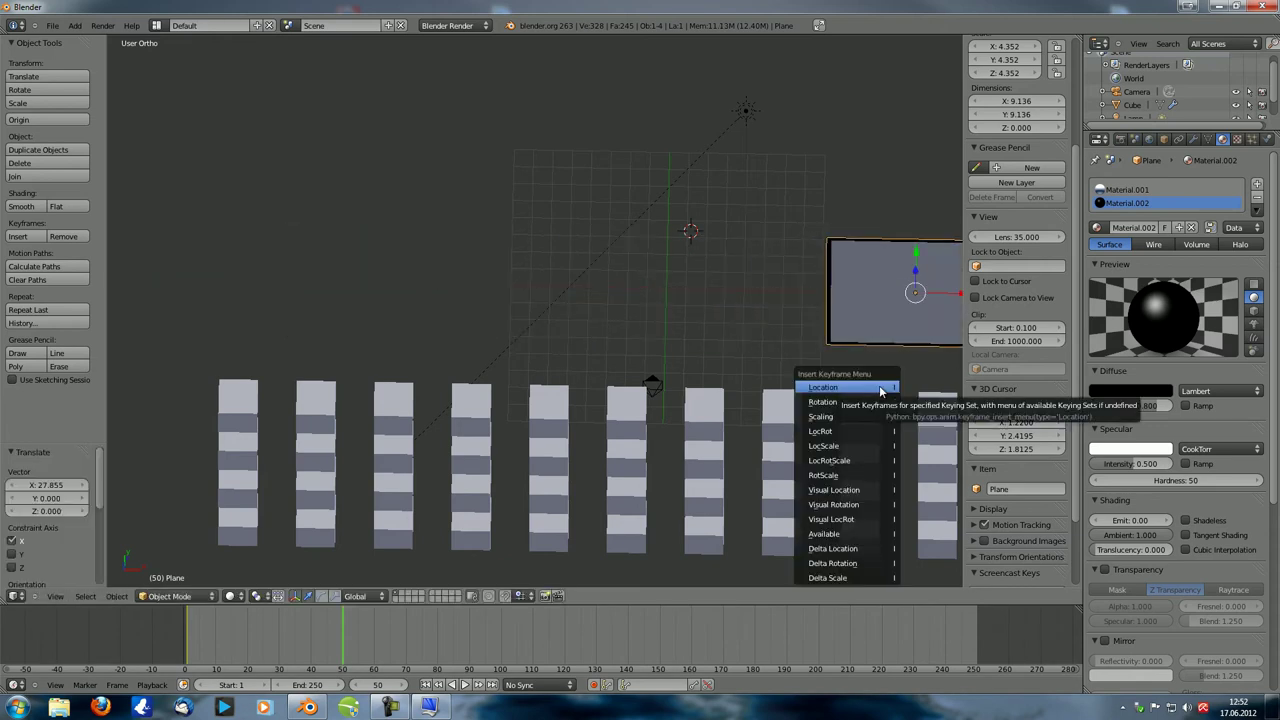
{"action": "left_click", "coordinate": [850, 392]}
{"action": "left_click_drag", "start_coordinate": [340, 648], "coordinate": [181, 652]}
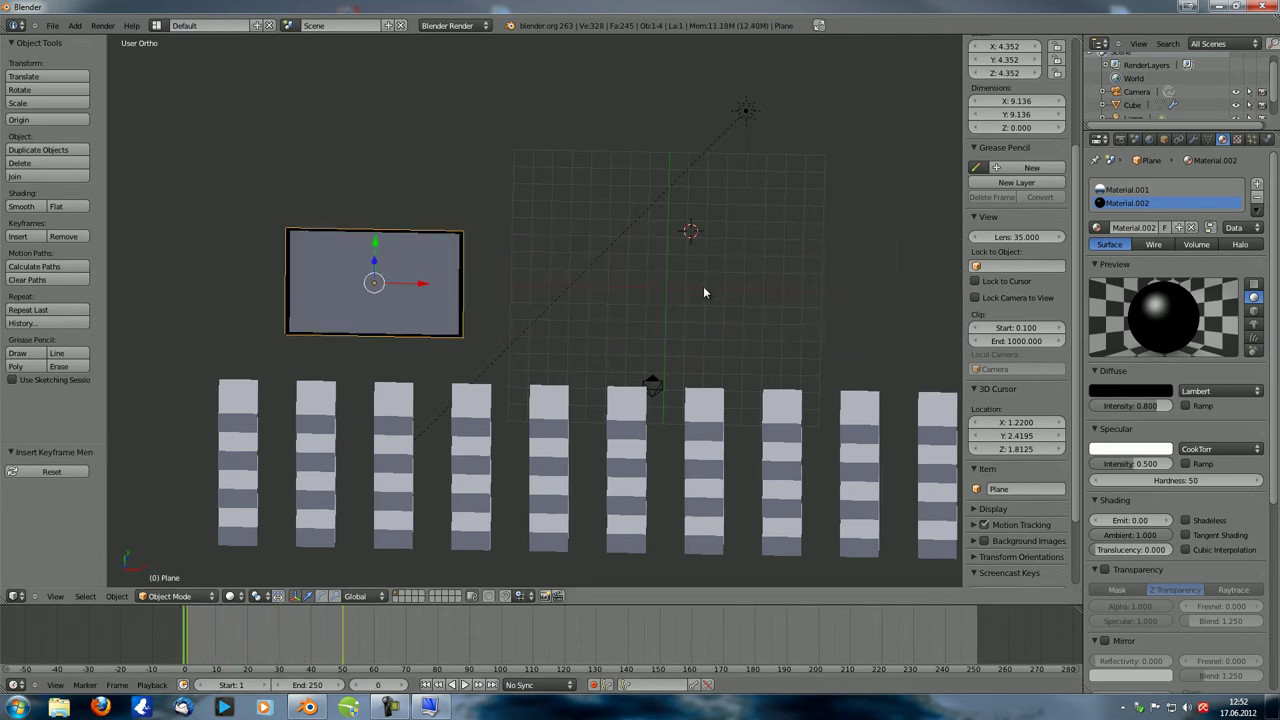
Enable the Vector pass in the Render tab's Layers panel
{"action": "left_click", "coordinate": [1120, 139]}
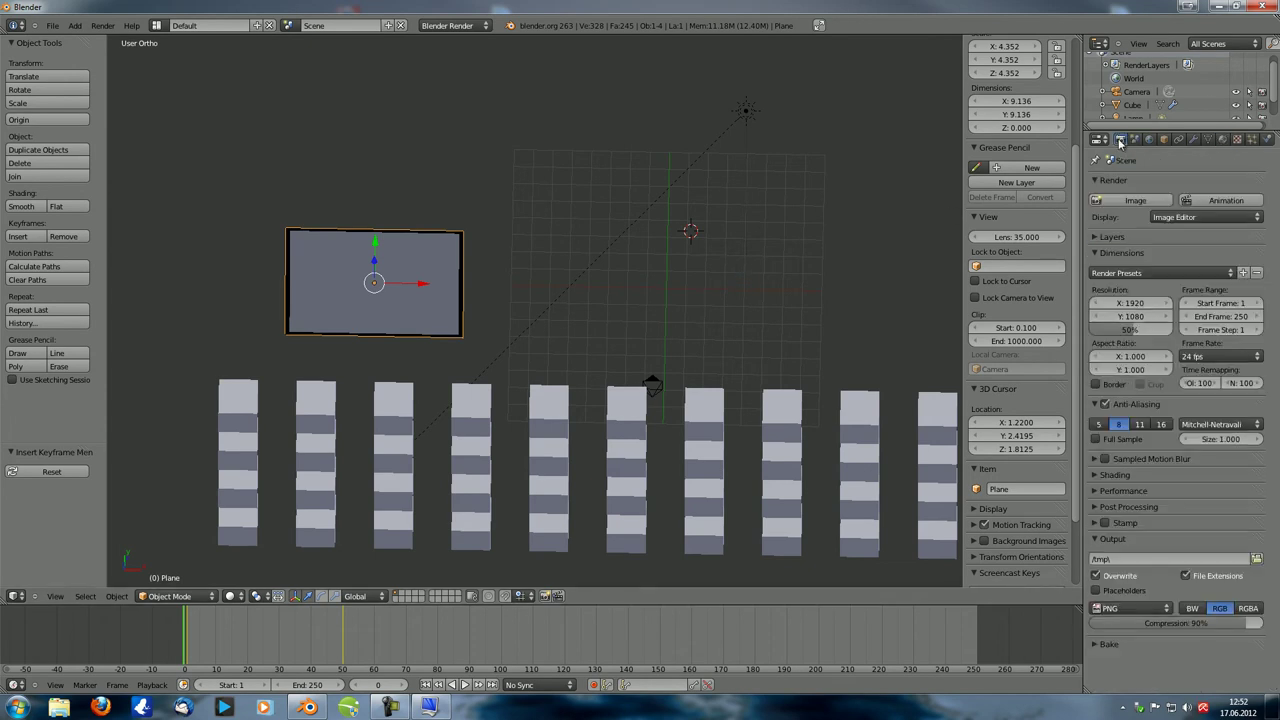
{"action": "left_click", "coordinate": [1102, 236]}
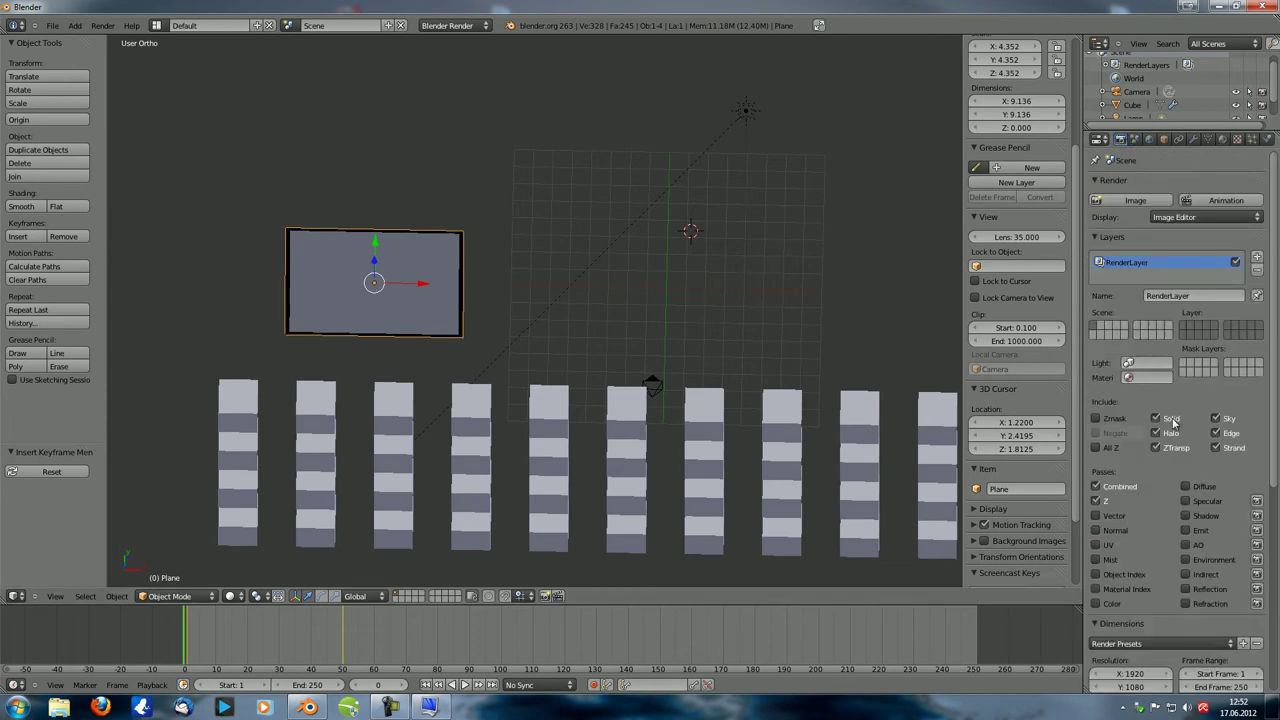
{"action": "left_click", "coordinate": [1096, 515]}
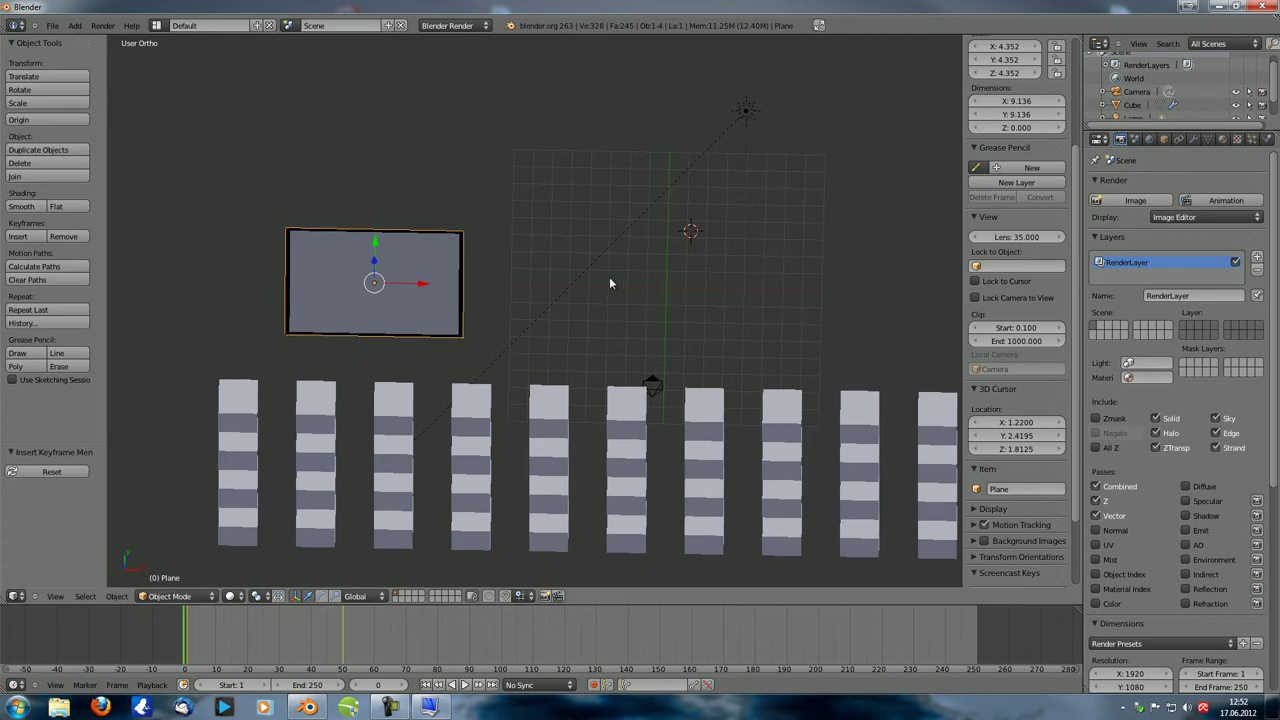
Render frame 26 from the camera view
{"action": "middle_click_drag", "start_coordinate": [614, 282], "coordinate": [540, 226], "text": "shift"}
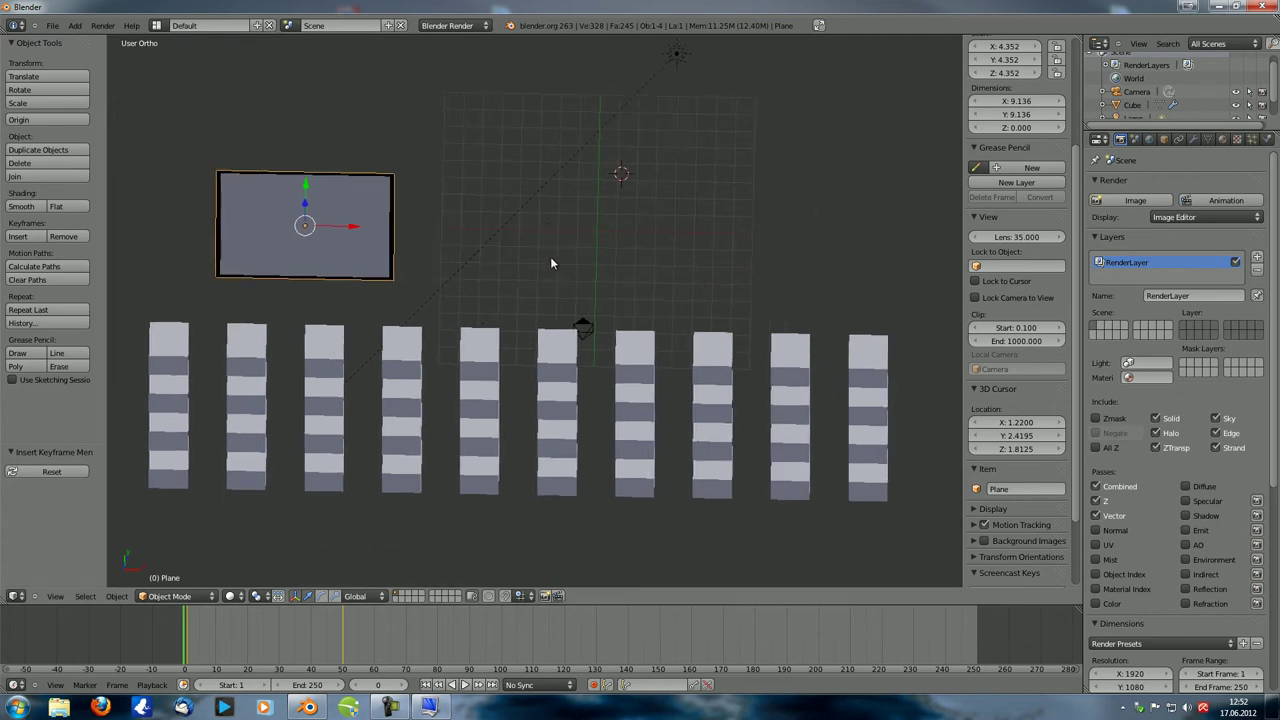
{"action": "key", "text": "KP_0"}
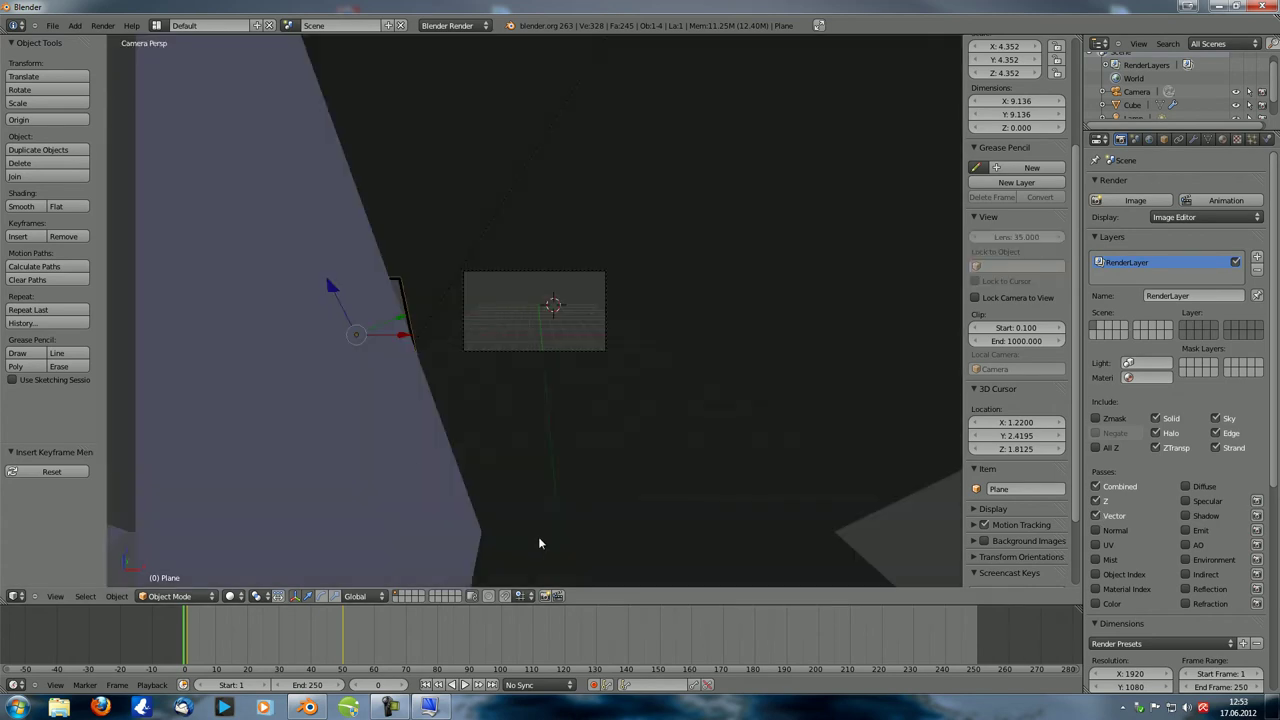
{"action": "left_click_drag", "start_coordinate": [185, 645], "coordinate": [266, 643]}
{"action": "key", "text": "F12"}
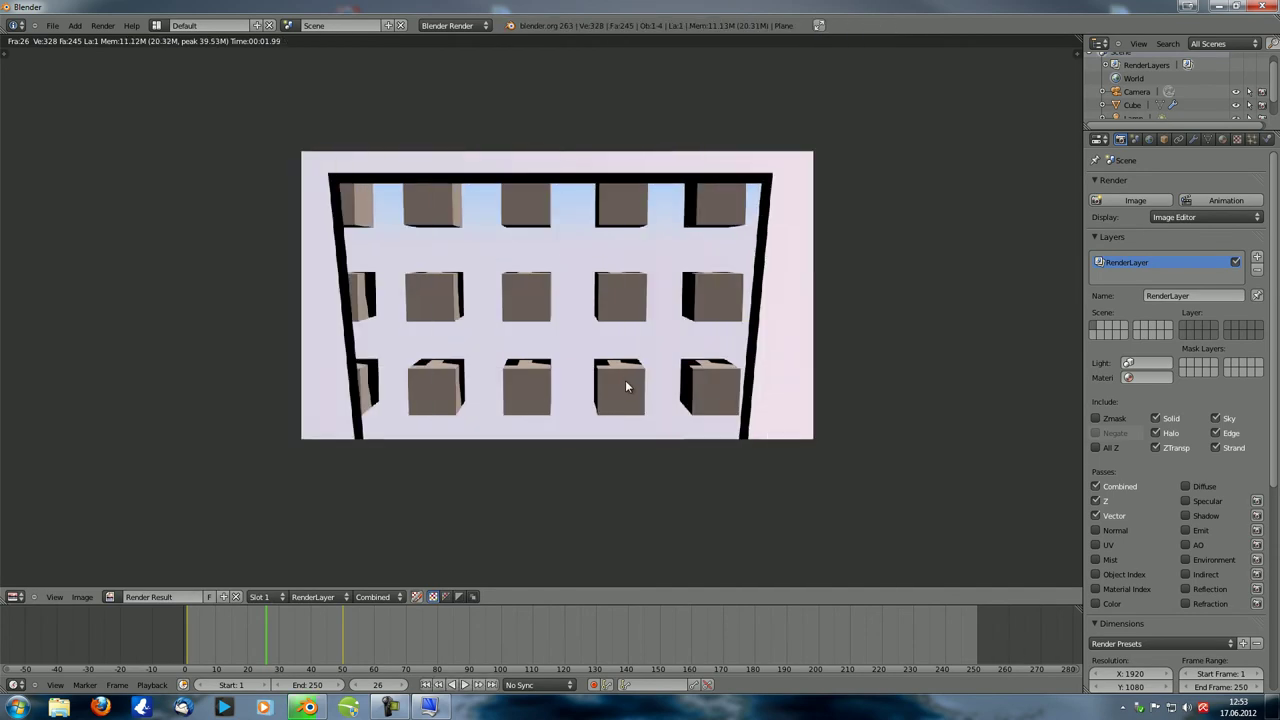
Turn the area into a Compositing Node Editor with Use Nodes and Backdrop on
{"action": "left_click", "coordinate": [16, 595]}
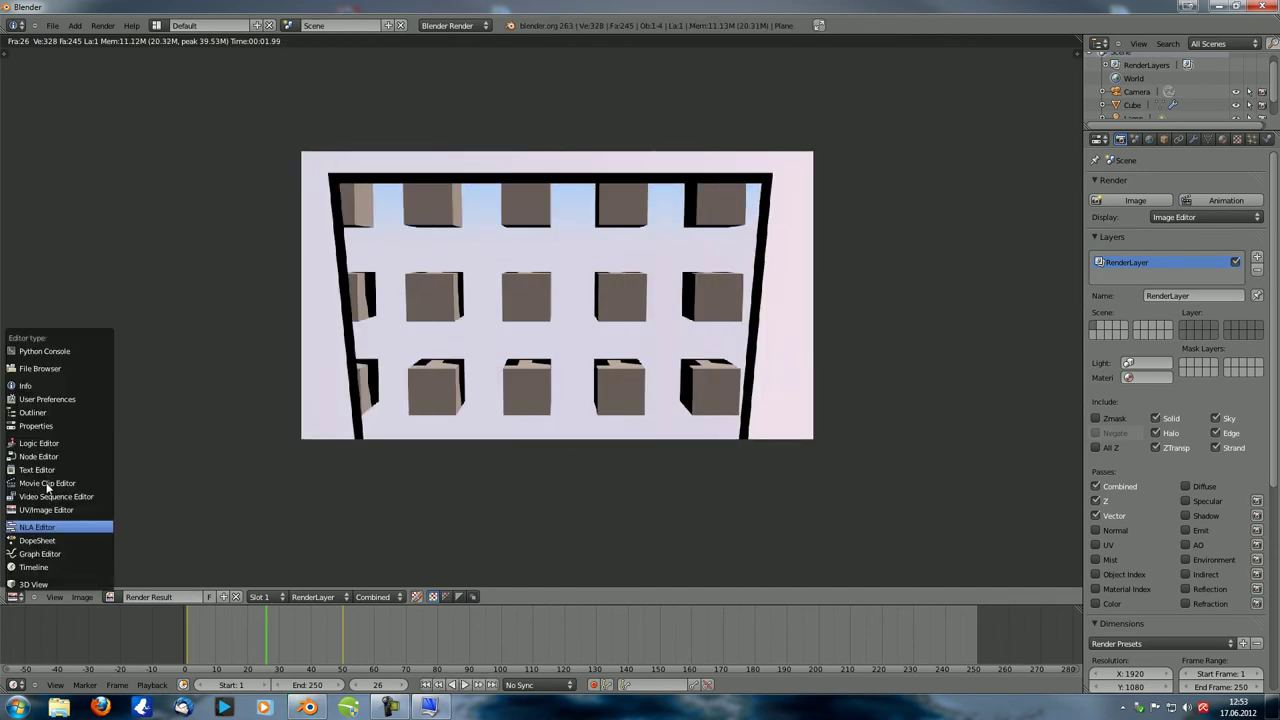
{"action": "left_click", "coordinate": [52, 452]}
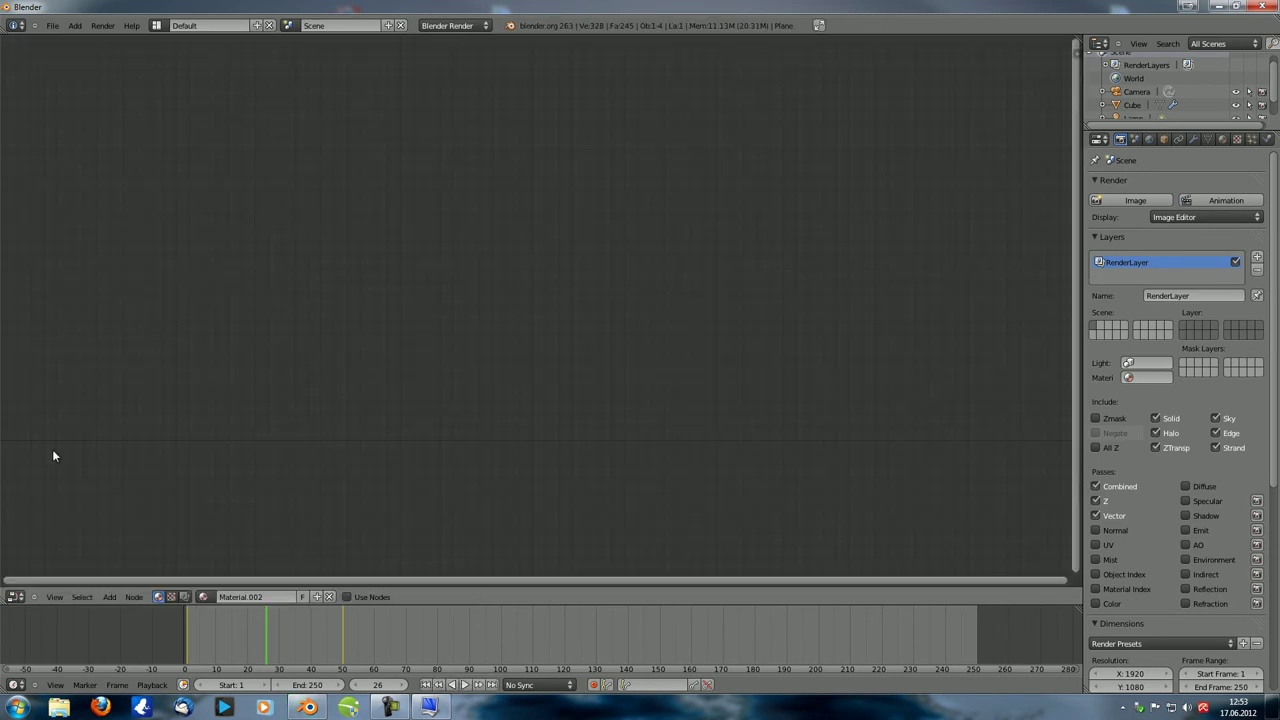
{"action": "left_click", "coordinate": [184, 597]}
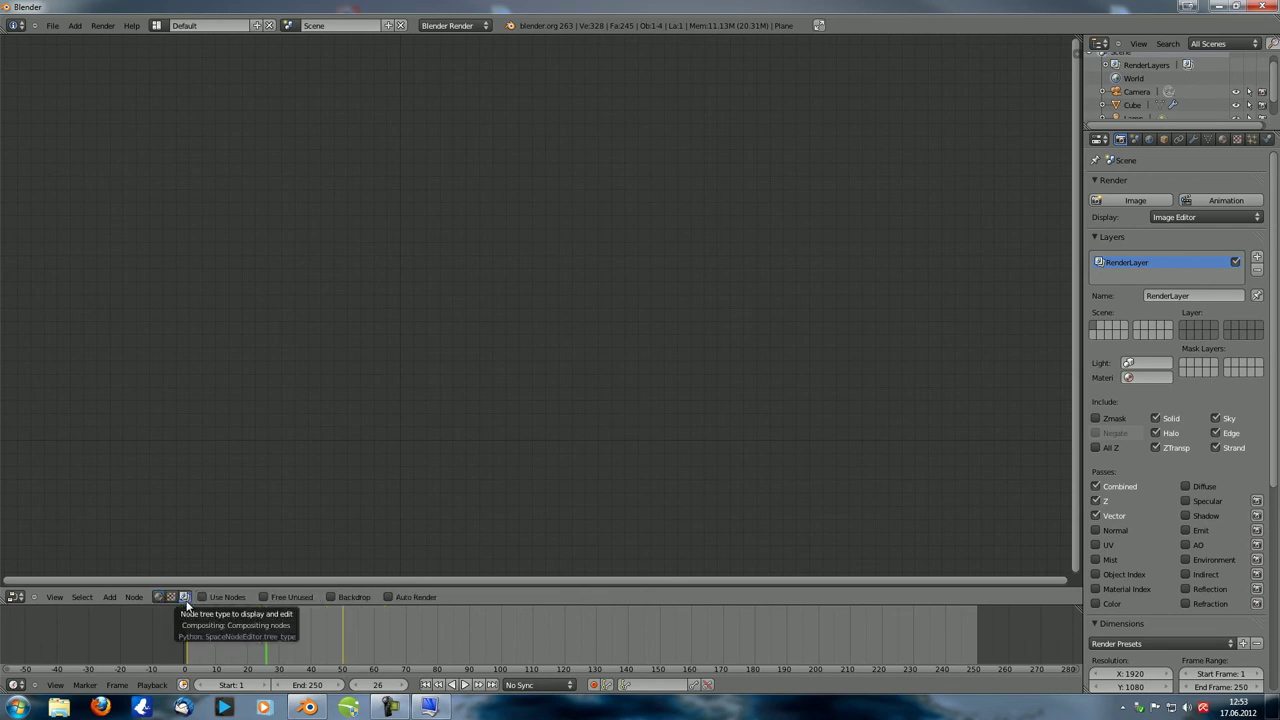
{"action": "left_click", "coordinate": [203, 597]}
{"action": "left_click", "coordinate": [333, 597]}
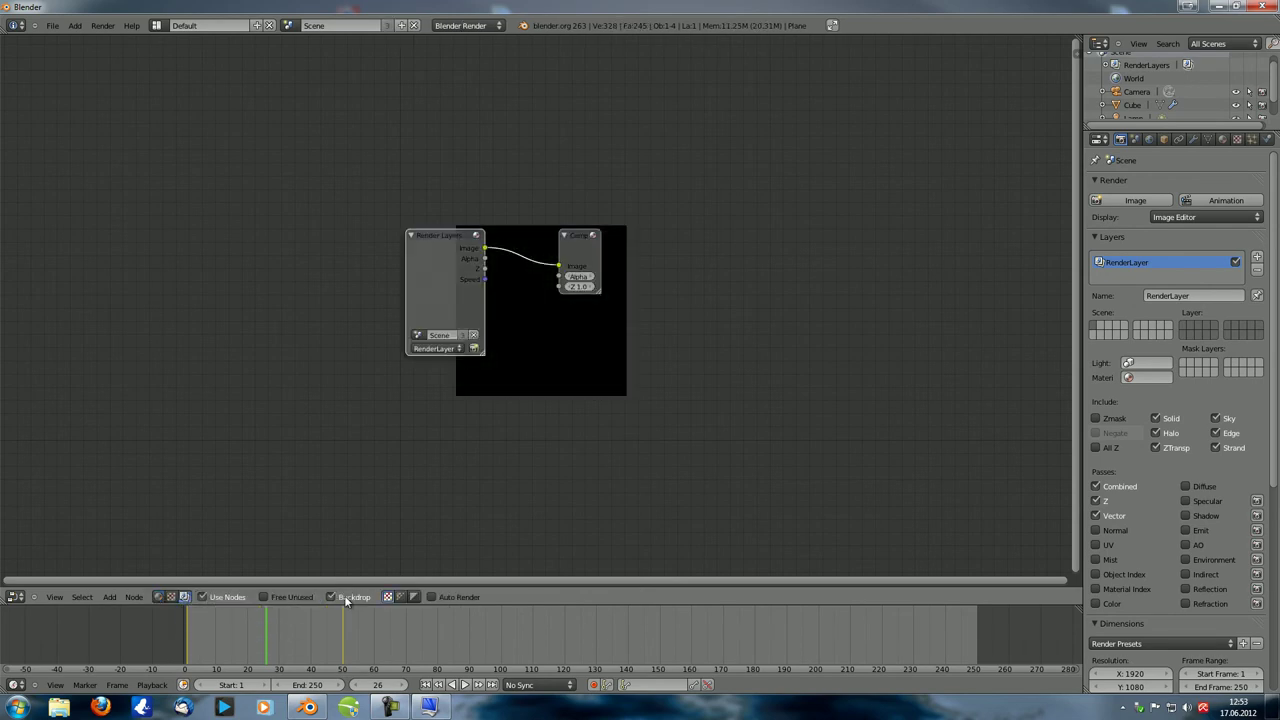
Add a Viewer node fed by Render Layers and spread the nodes apart
{"action": "left_click_drag", "start_coordinate": [603, 237], "coordinate": [943, 219]}
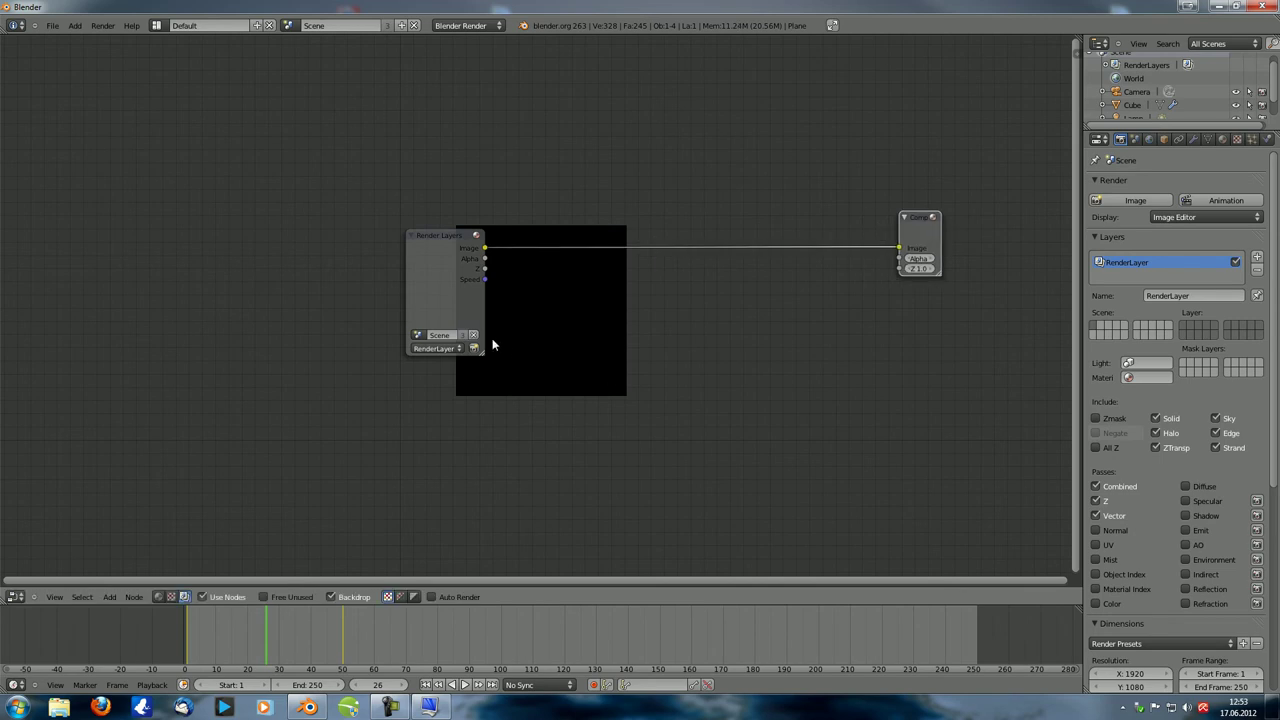
{"action": "left_click", "coordinate": [449, 257], "text": "ctrl+shift"}
{"action": "left_click_drag", "start_coordinate": [449, 257], "coordinate": [125, 258]}
{"action": "left_click_drag", "start_coordinate": [562, 224], "coordinate": [943, 324]}
{"action": "key", "text": "shift+a"}
Insert a Vector Blur node between Render Layers and Viewer, wiring its Z and Speed inputs
{"action": "mouse_move", "coordinate": [574, 483]}
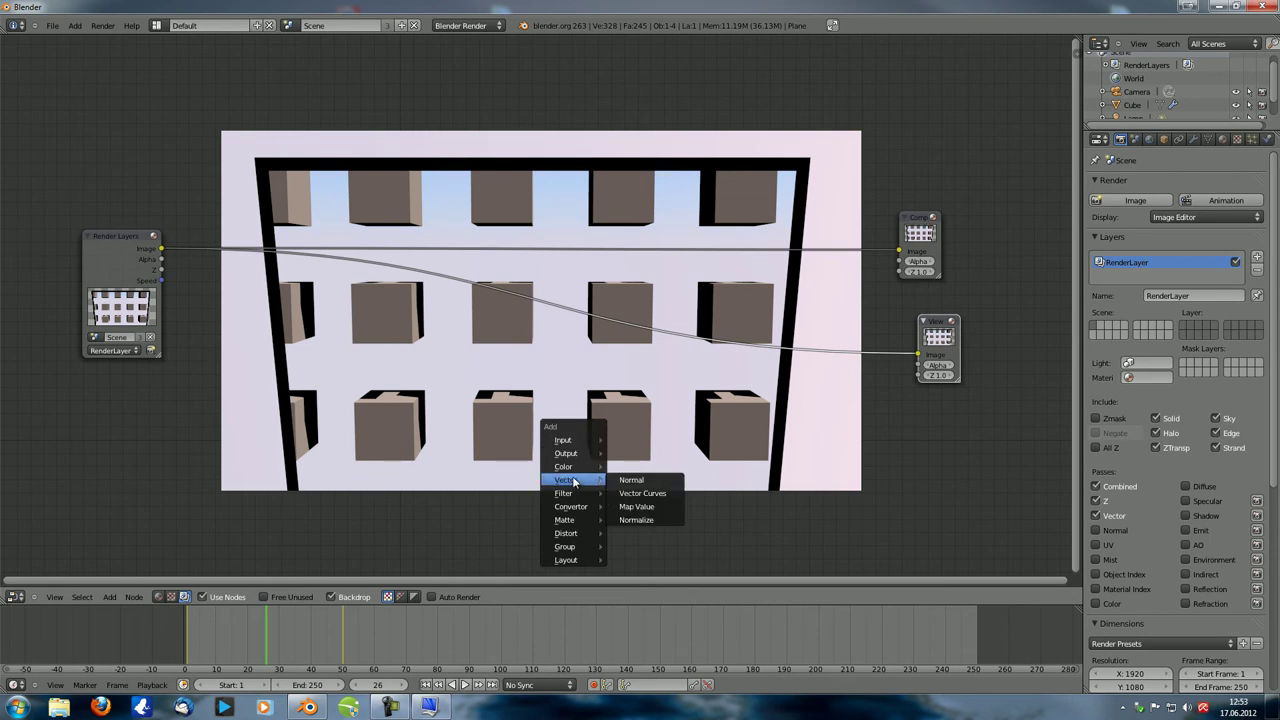
{"action": "mouse_move", "coordinate": [565, 508]}
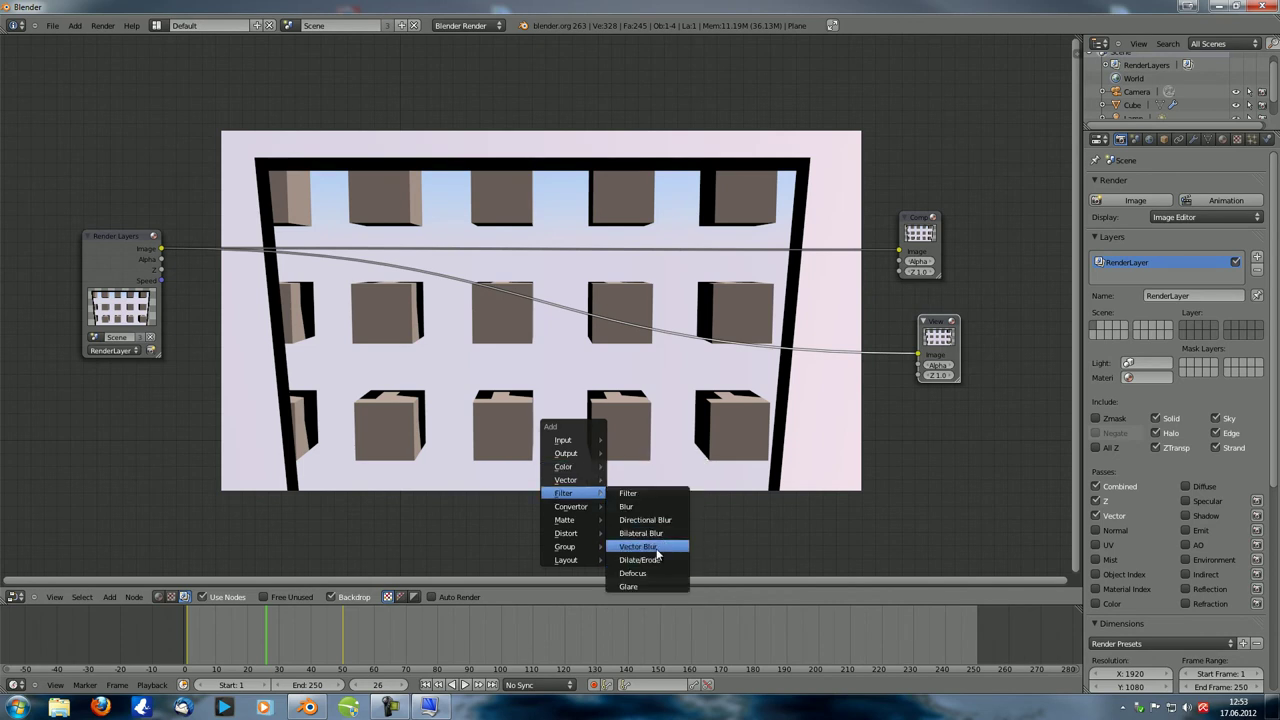
{"action": "left_click", "coordinate": [657, 552]}
{"action": "left_click", "coordinate": [572, 293]}
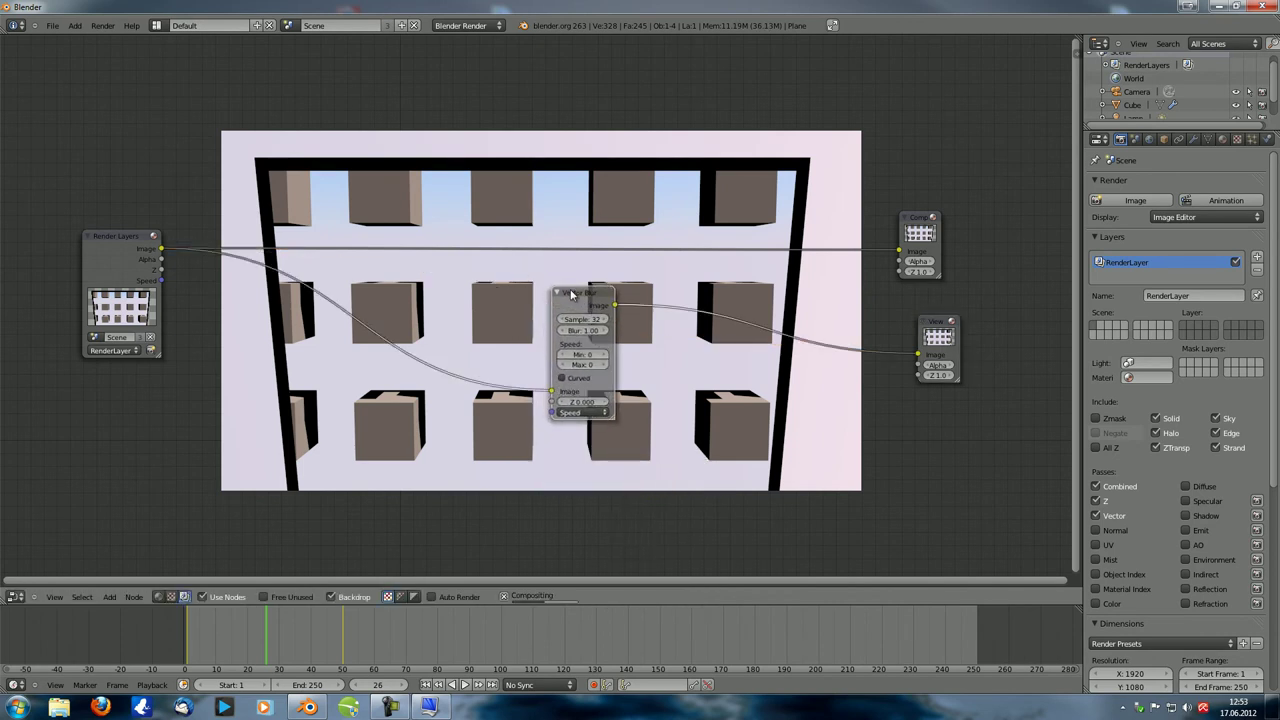
{"action": "scroll", "coordinate": [429, 296], "scroll_direction": "up", "scroll_amount": 2}
{"action": "scroll", "coordinate": [429, 296], "scroll_direction": "down", "scroll_amount": 3}
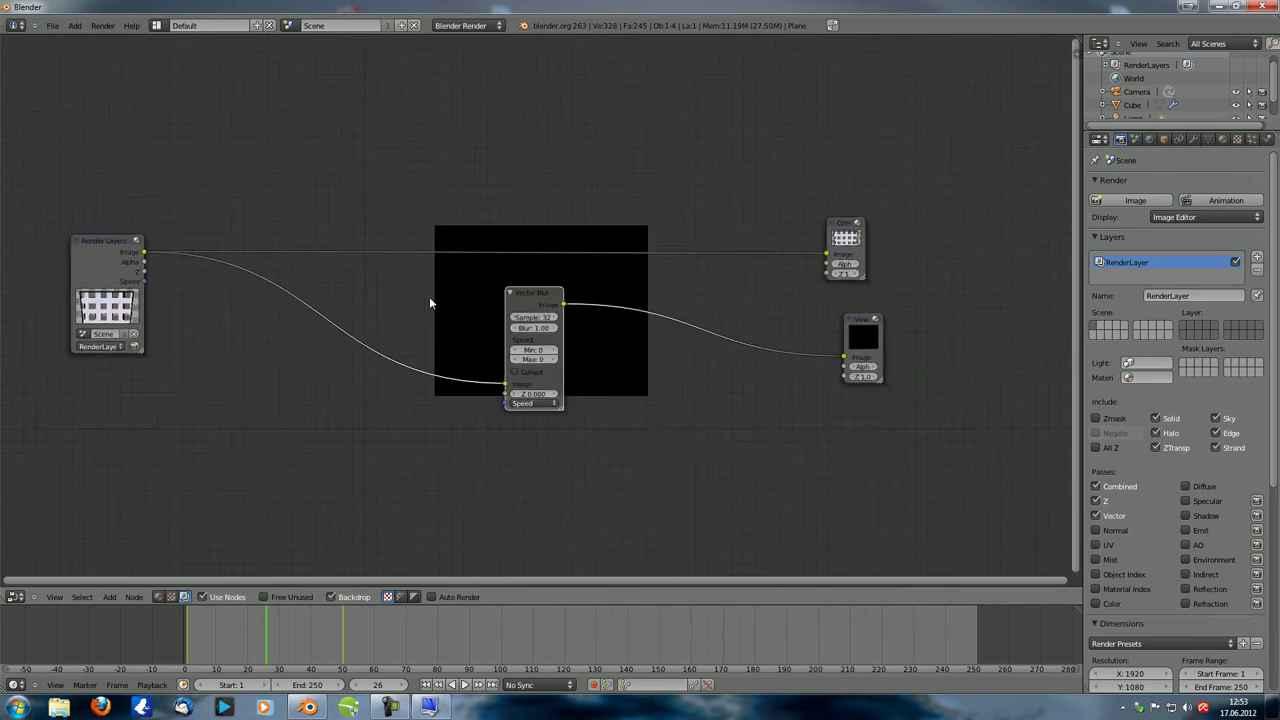
{"action": "scroll", "coordinate": [429, 296], "scroll_direction": "up", "scroll_amount": 1}
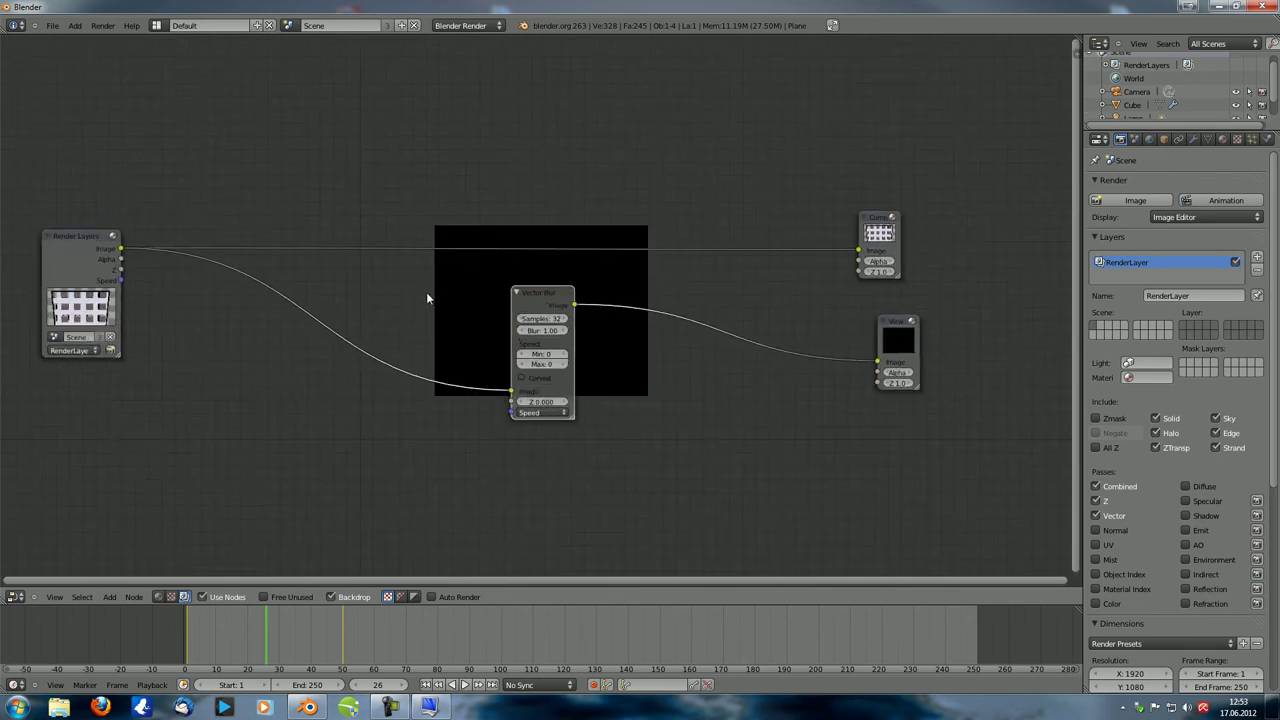
{"action": "left_click_drag", "start_coordinate": [540, 294], "coordinate": [584, 300]}
{"action": "left_click_drag", "start_coordinate": [116, 271], "coordinate": [556, 408]}
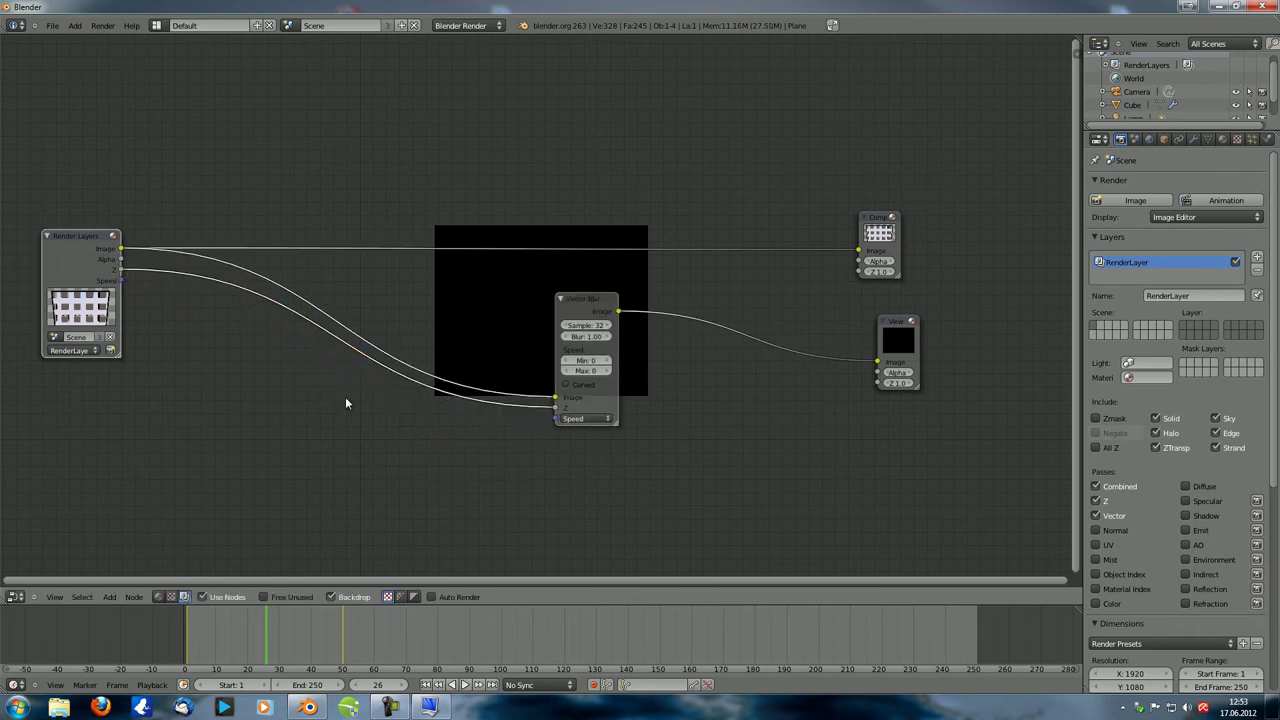
{"action": "left_click_drag", "start_coordinate": [121, 288], "coordinate": [556, 418]}
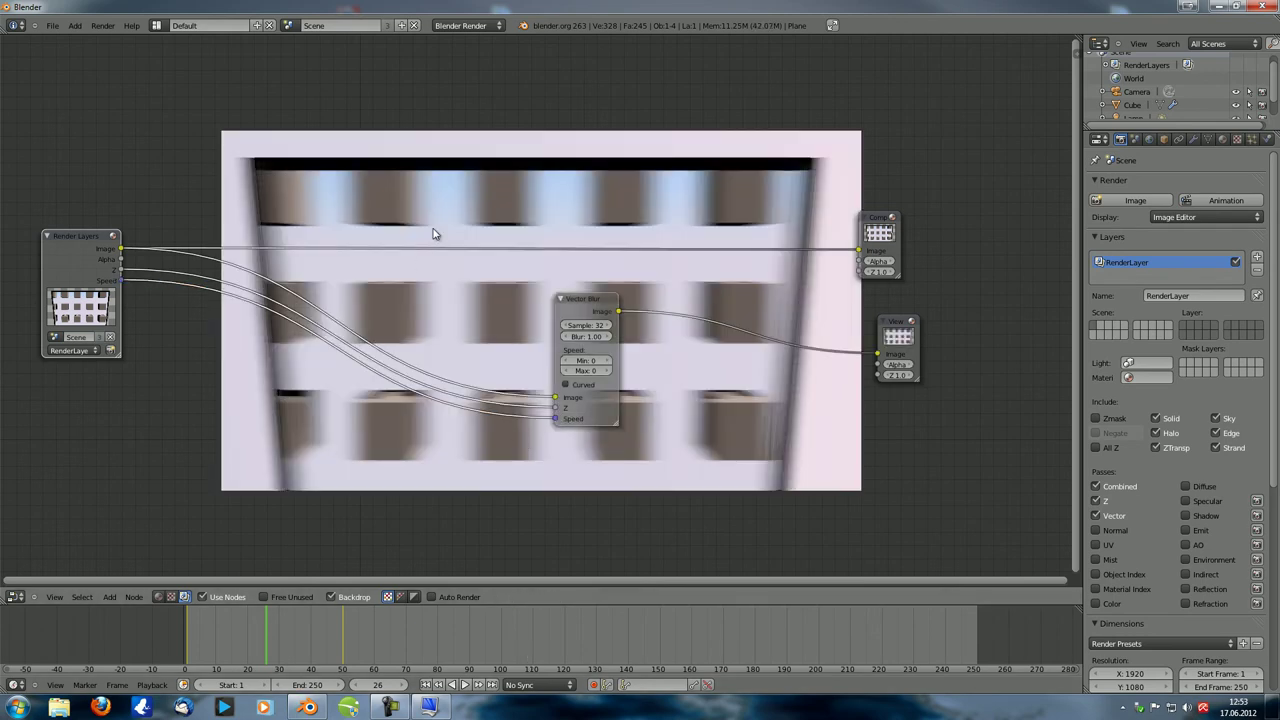
Set the Vector Blur node's Samples to 128
{"action": "key", "text": "Home"}
{"action": "scroll", "coordinate": [625, 399], "scroll_direction": "up", "scroll_amount": 2}
{"action": "left_click", "coordinate": [611, 317]}
{"action": "type", "text": "128"}
{"action": "key", "text": "Return"}
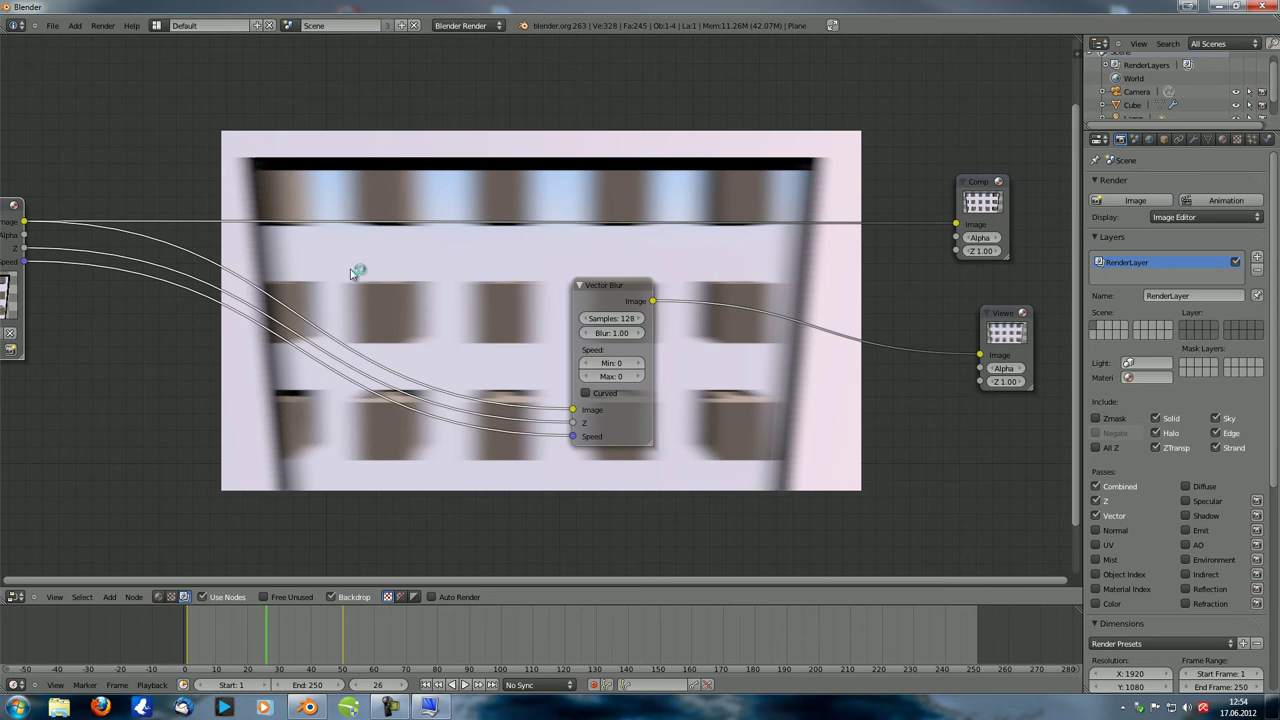
Switch the area back to the 3D View, zoomed close on the black-framed plane
{"action": "scroll", "coordinate": [485, 450], "scroll_direction": "up", "scroll_amount": 2}
{"action": "middle_click_drag", "start_coordinate": [491, 423], "coordinate": [474, 386]}
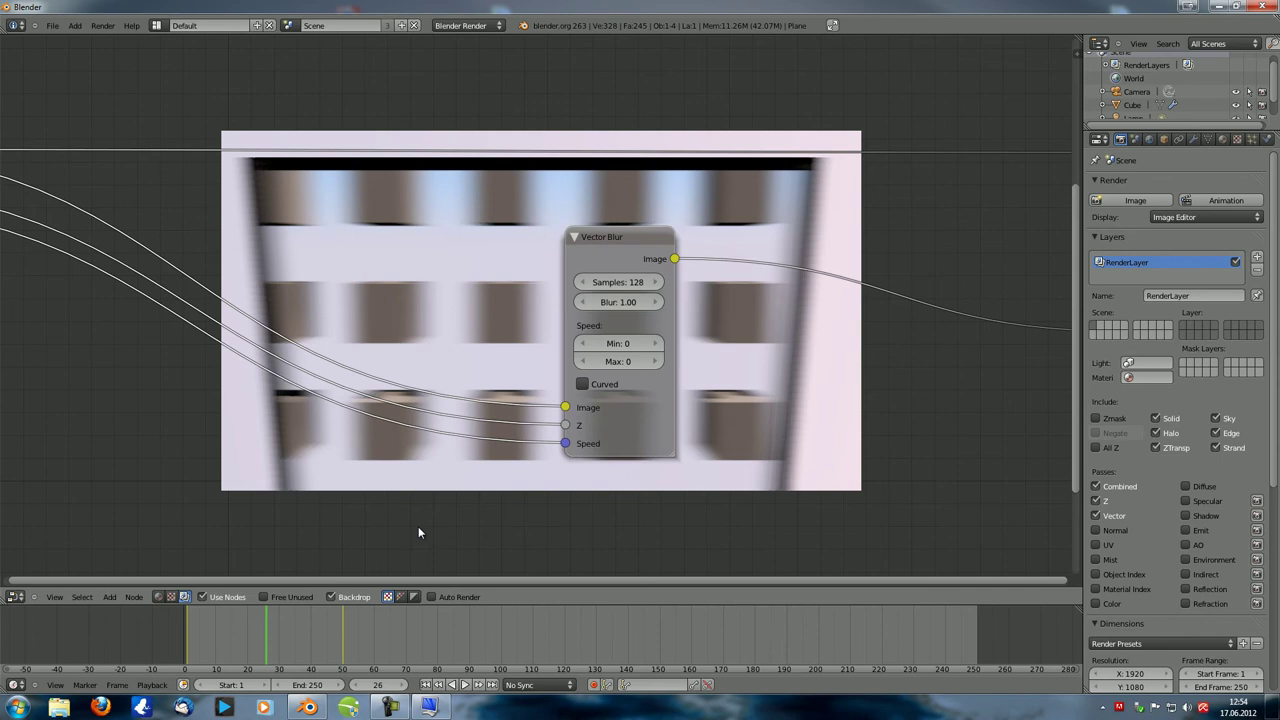
{"action": "scroll", "coordinate": [610, 362], "scroll_direction": "down", "scroll_amount": 2}
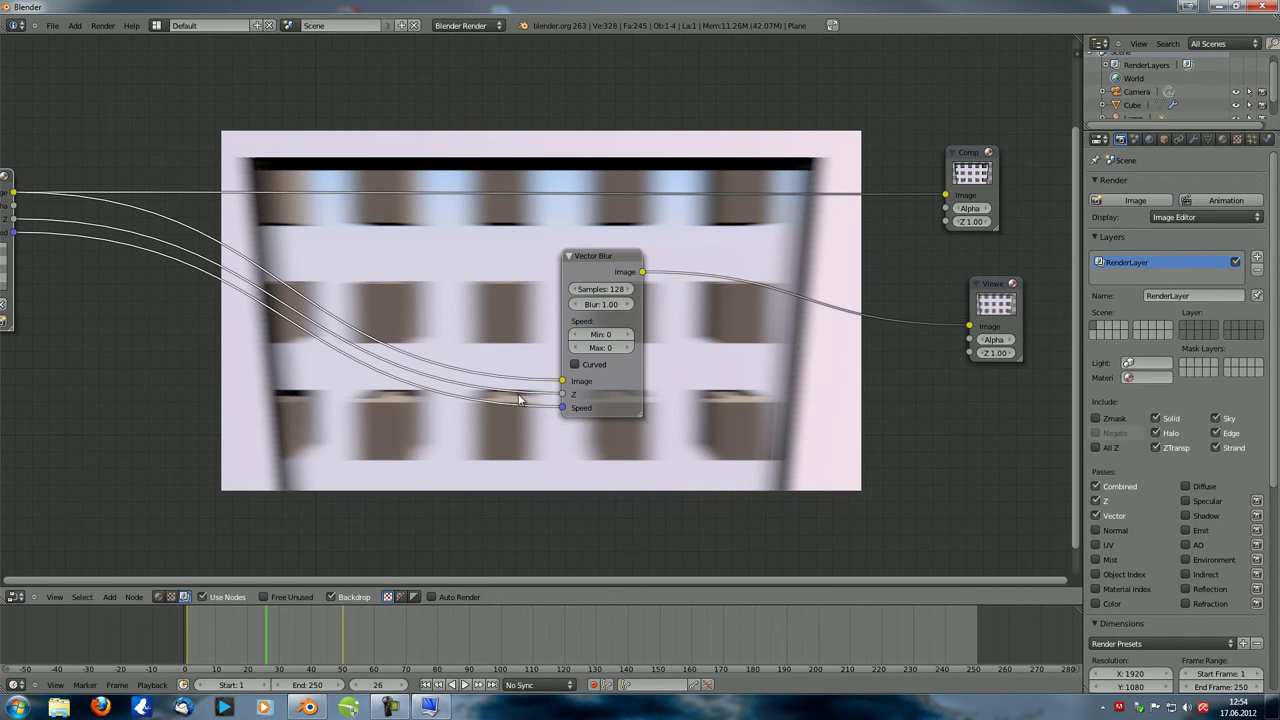
{"action": "key", "text": "shift+F5"}
{"action": "middle_click_drag", "start_coordinate": [460, 410], "coordinate": [458, 441]}
{"action": "scroll", "coordinate": [487, 407], "scroll_direction": "up", "scroll_amount": 4}
{"action": "scroll", "coordinate": [400, 363], "scroll_direction": "up", "scroll_amount": 4}
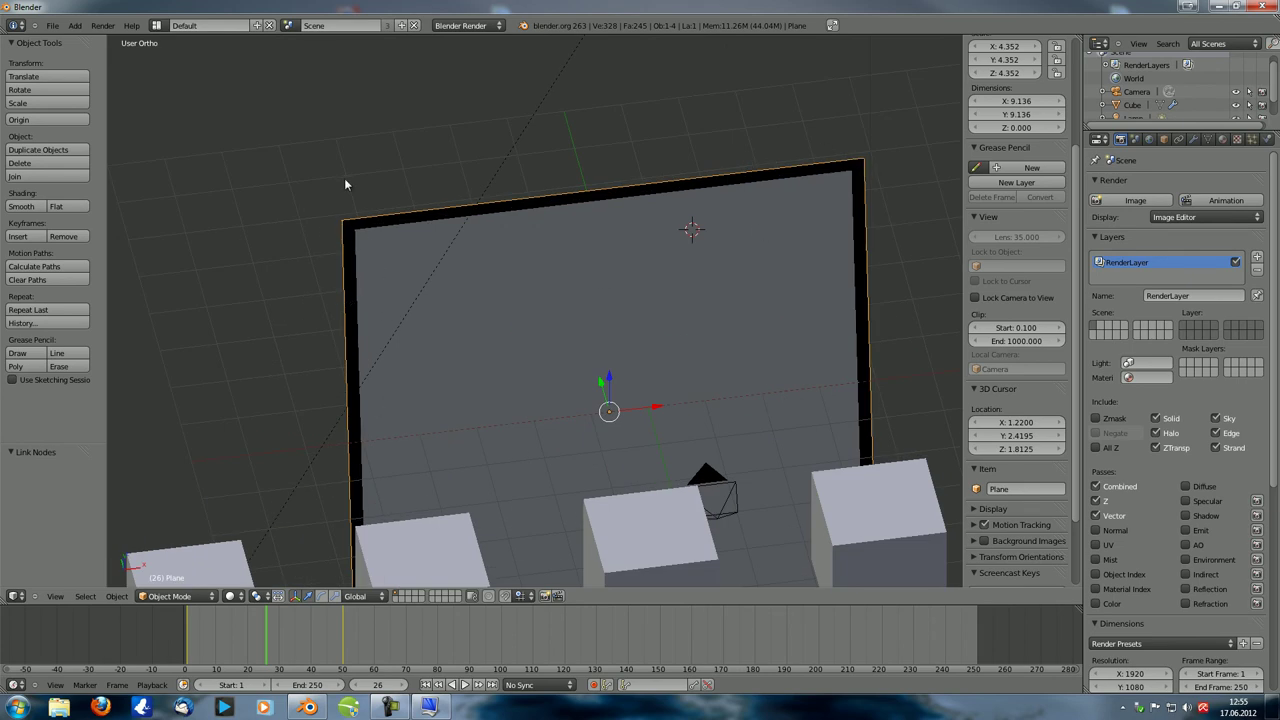
Expand Sampled Motion Blur in Render properties and set Motion Samples to 10
{"action": "middle_click_drag", "start_coordinate": [751, 394], "coordinate": [331, 350]}
{"action": "middle_click_drag", "start_coordinate": [597, 246], "coordinate": [588, 274]}
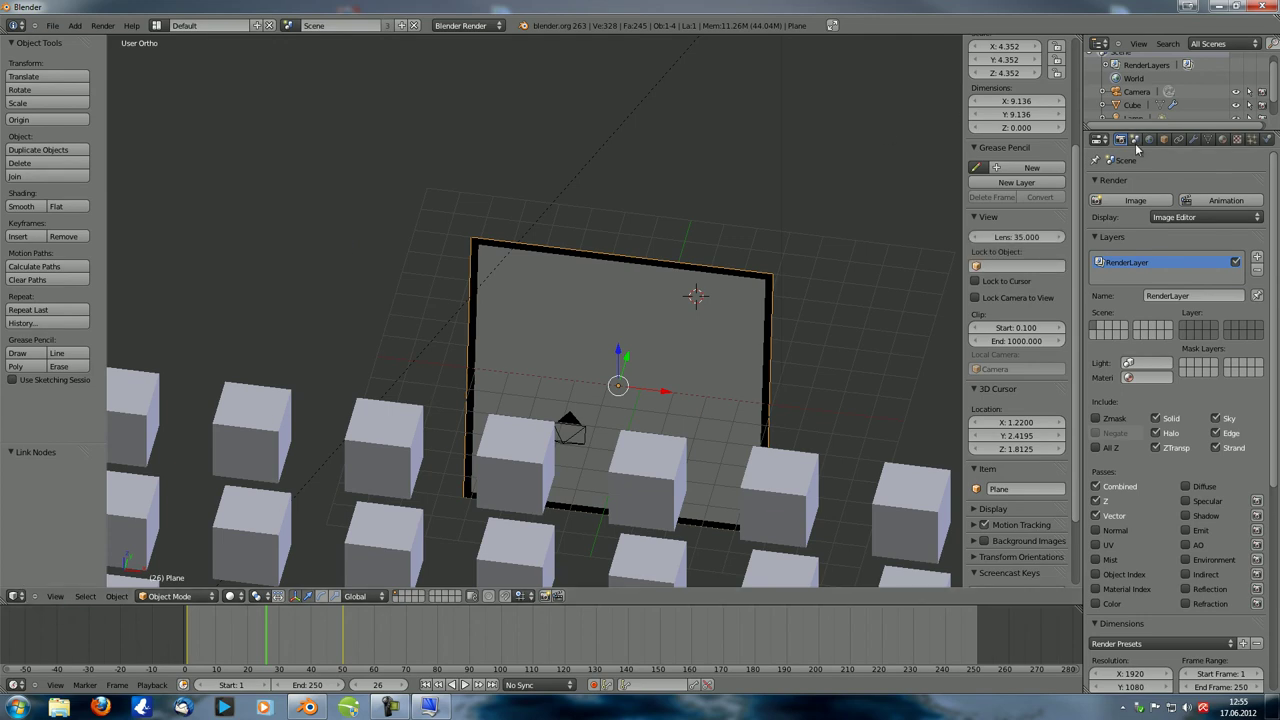
{"action": "scroll", "coordinate": [1152, 240], "scroll_direction": "down", "scroll_amount": 5}
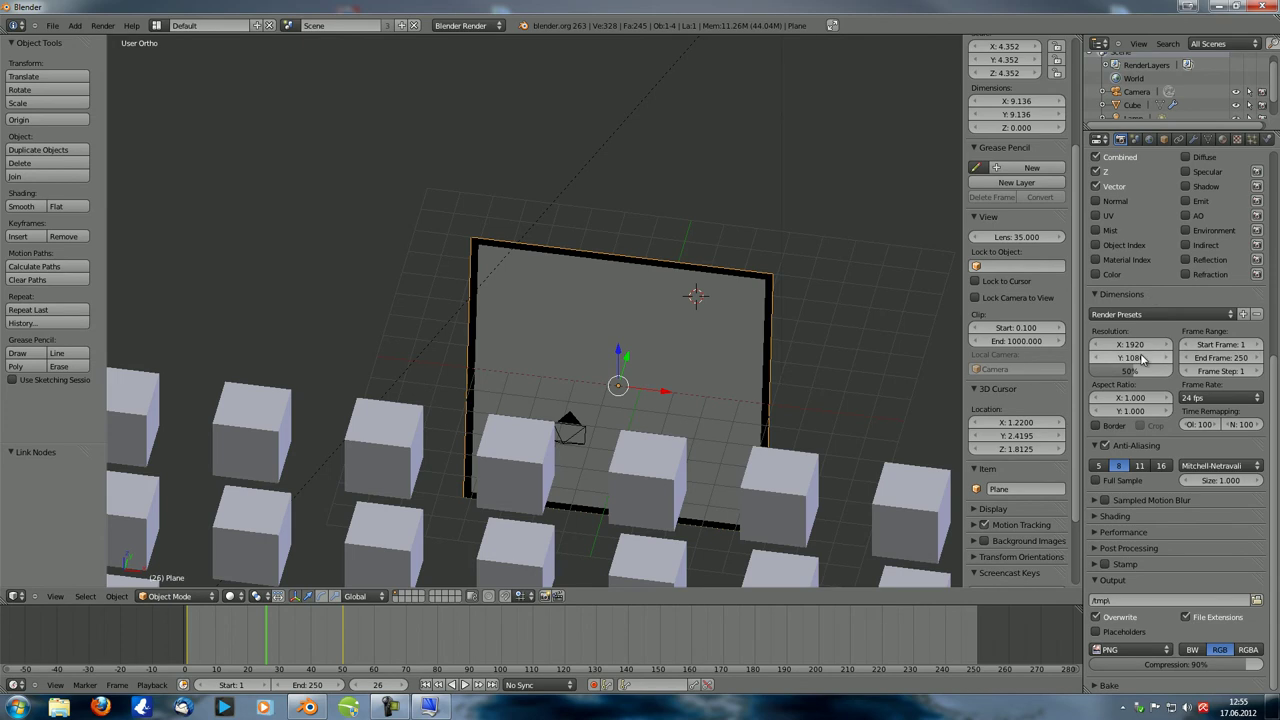
{"action": "left_click", "coordinate": [1097, 503]}
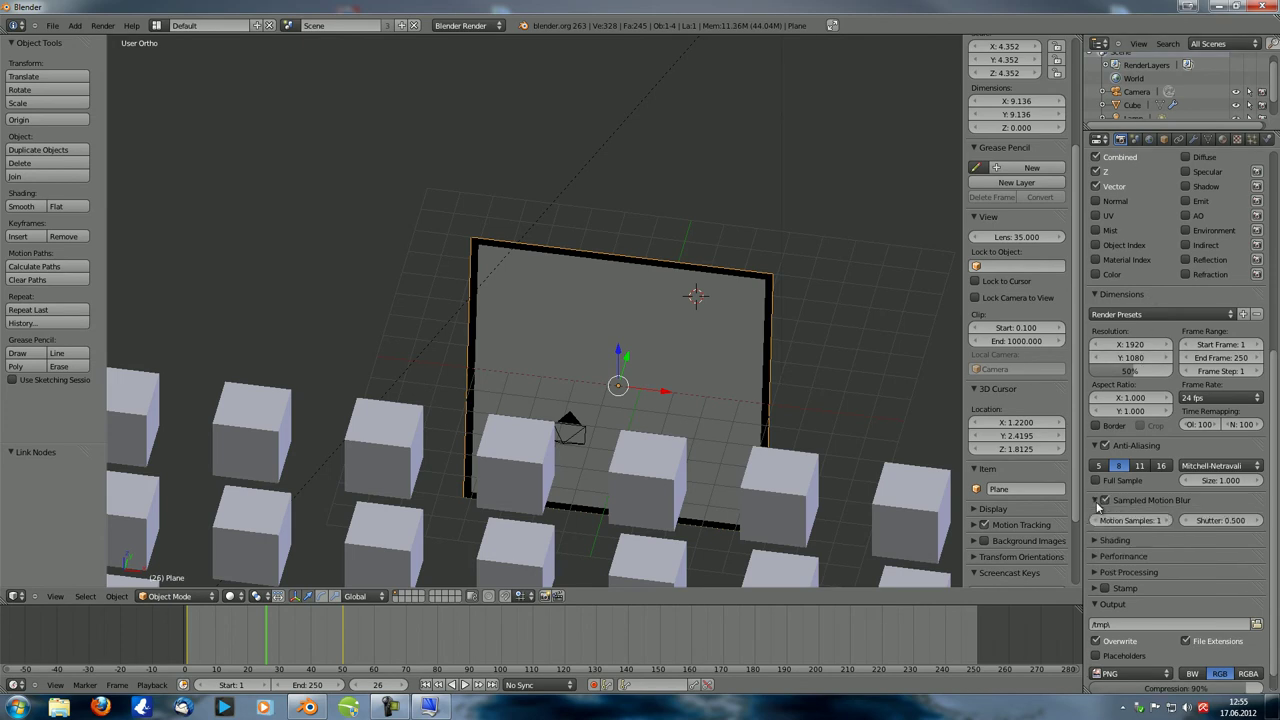
{"action": "left_click", "coordinate": [1132, 520]}
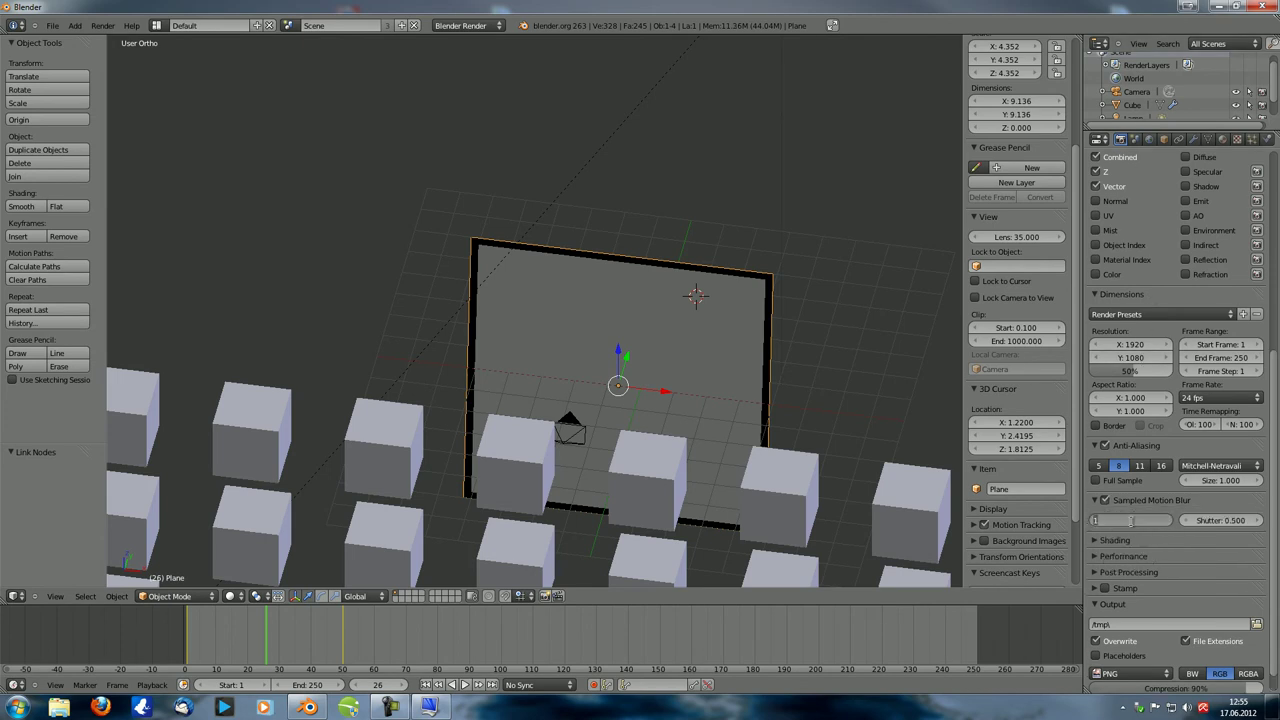
{"action": "type", "text": "10"}
{"action": "key", "text": "Return"}
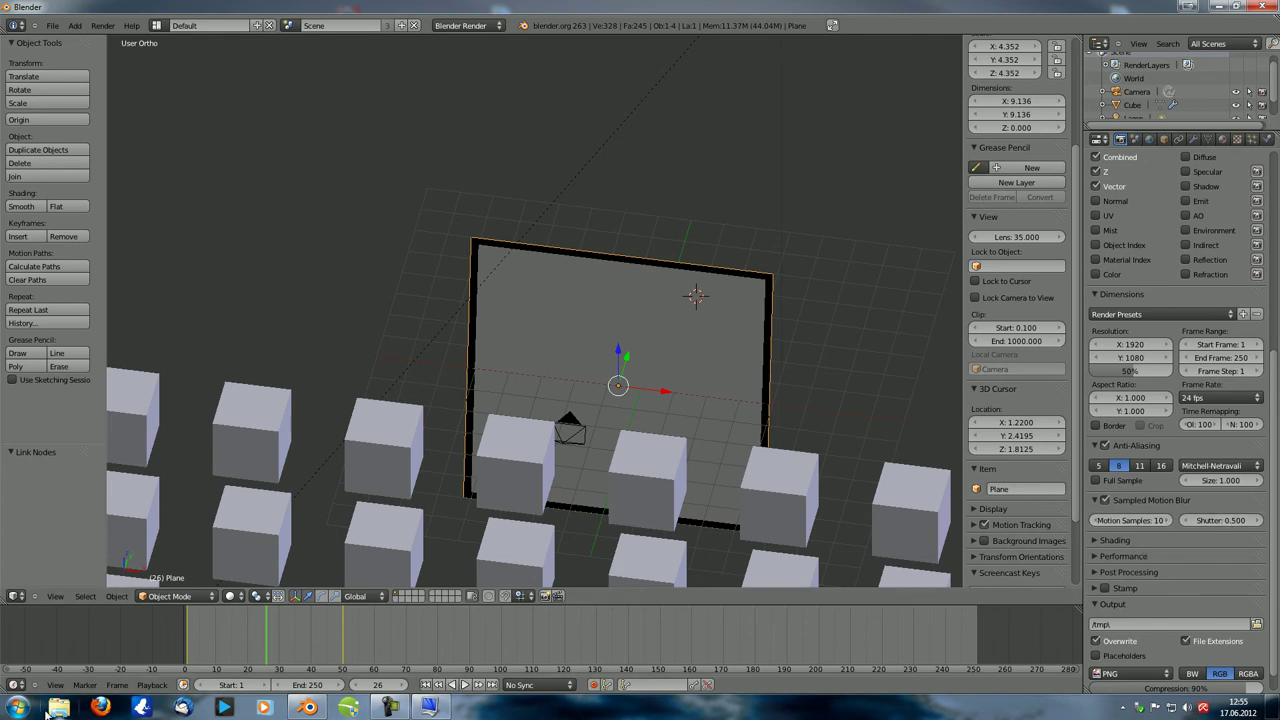
Switch the area to the compositing nodes and set Vector Blur Samples to 2
{"action": "left_click", "coordinate": [15, 596]}
{"action": "left_click", "coordinate": [44, 457]}
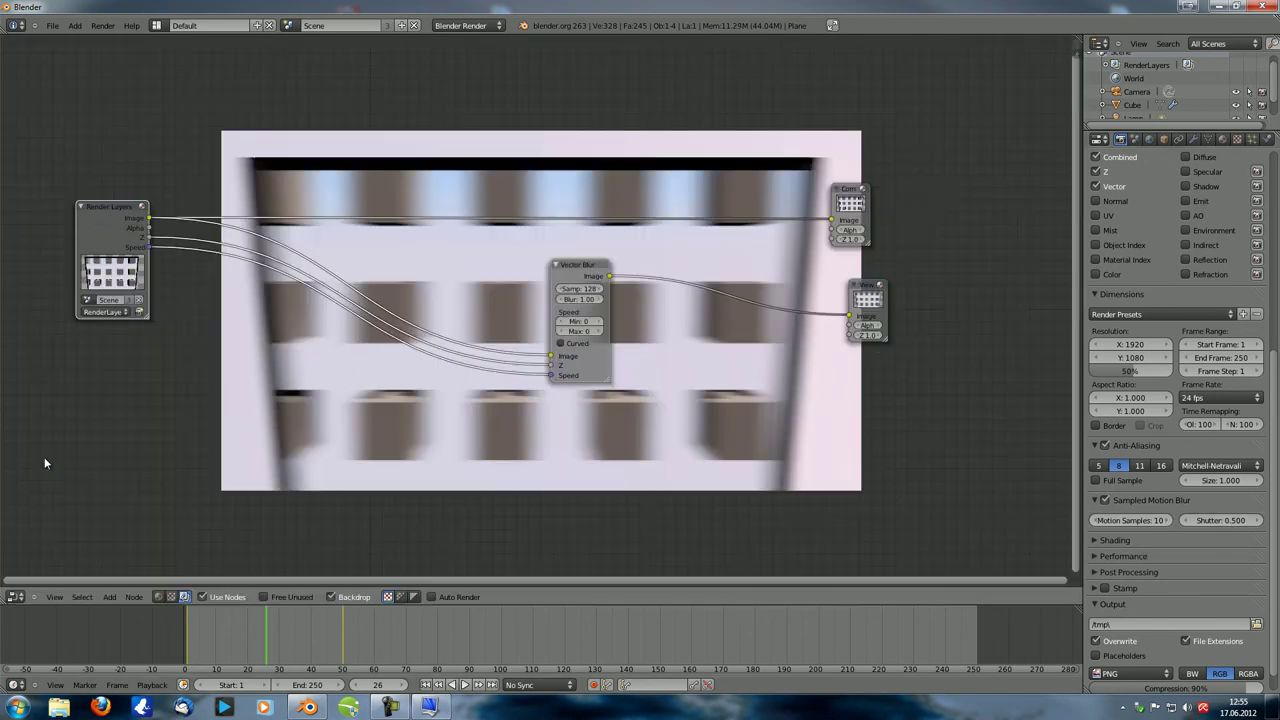
{"action": "key", "text": "Home"}
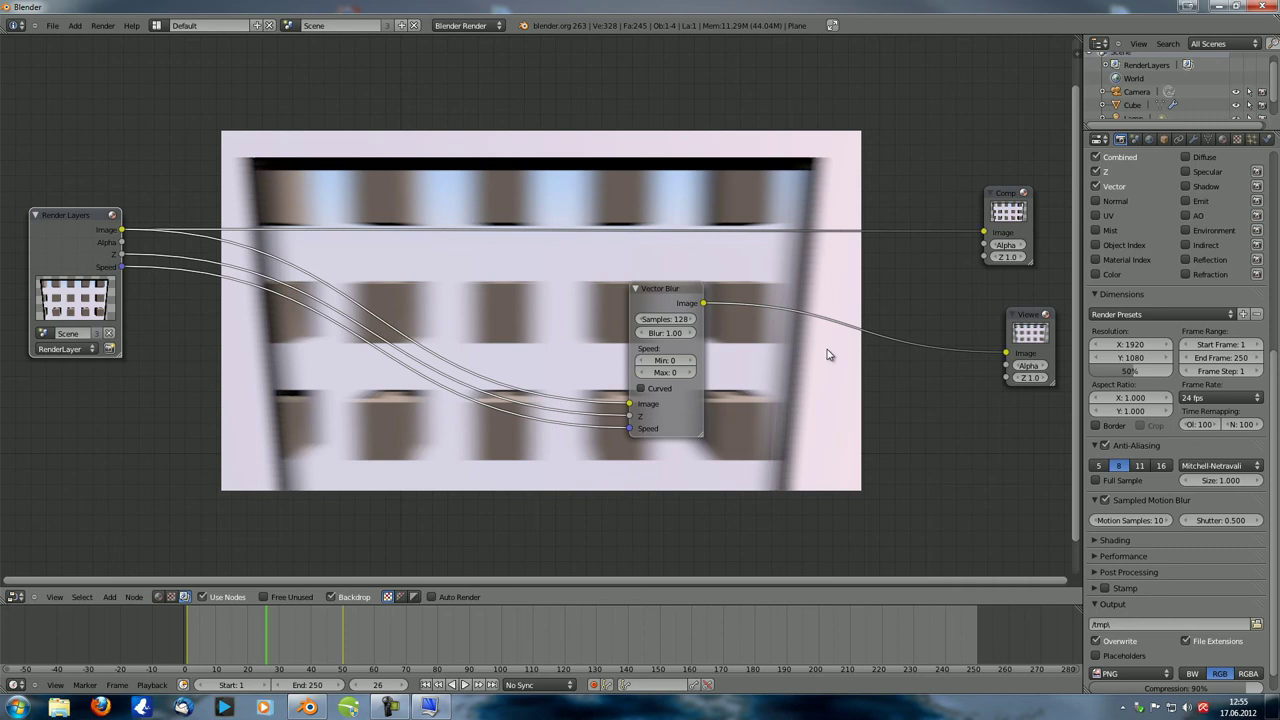
{"action": "left_click", "coordinate": [665, 319]}
{"action": "type", "text": "2"}
{"action": "key", "text": "Return"}
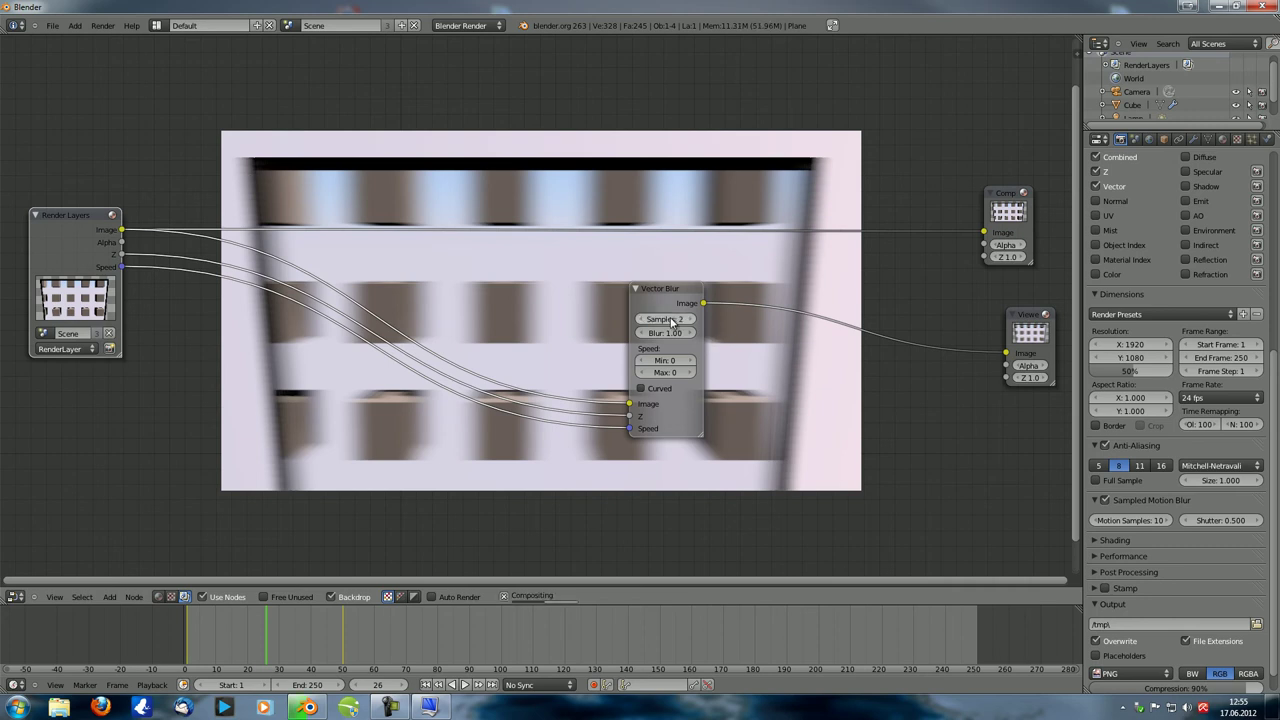
Step the Vector Blur samples up to 8, then return the area to the 3D View
{"action": "left_click", "coordinate": [689, 319]}
{"action": "left_click", "coordinate": [689, 319]}
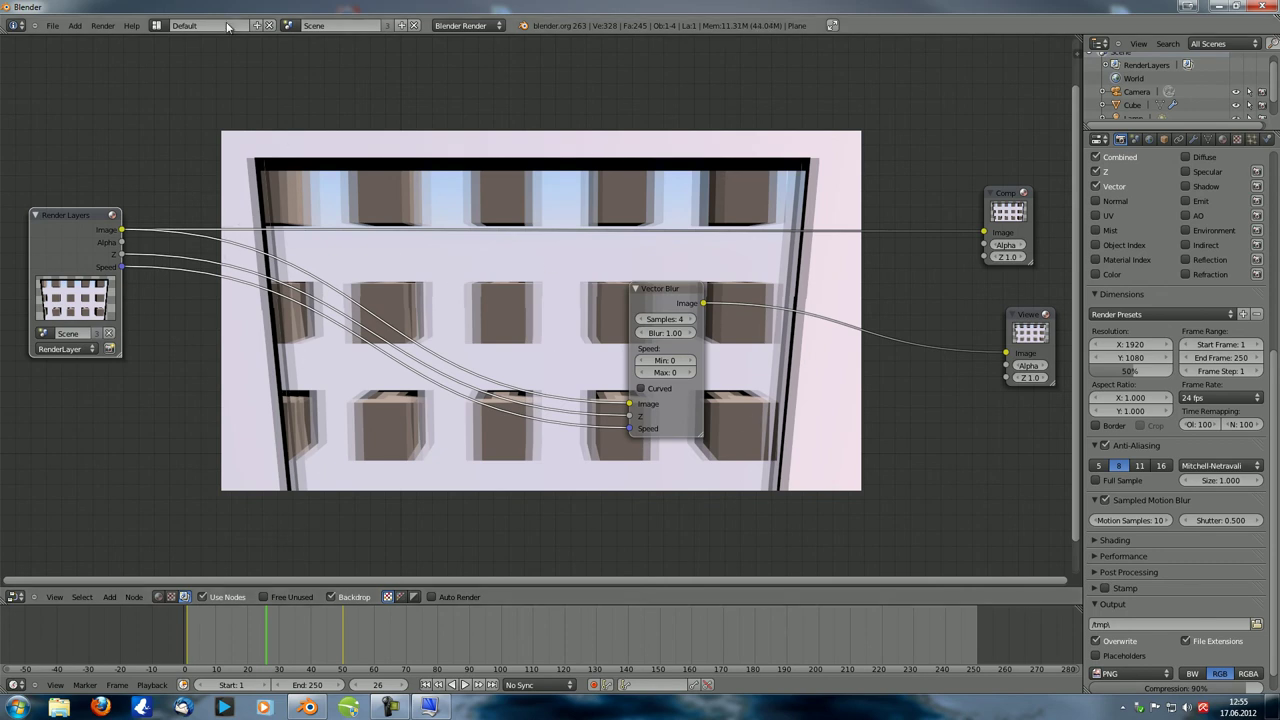
{"action": "left_click", "coordinate": [693, 319]}
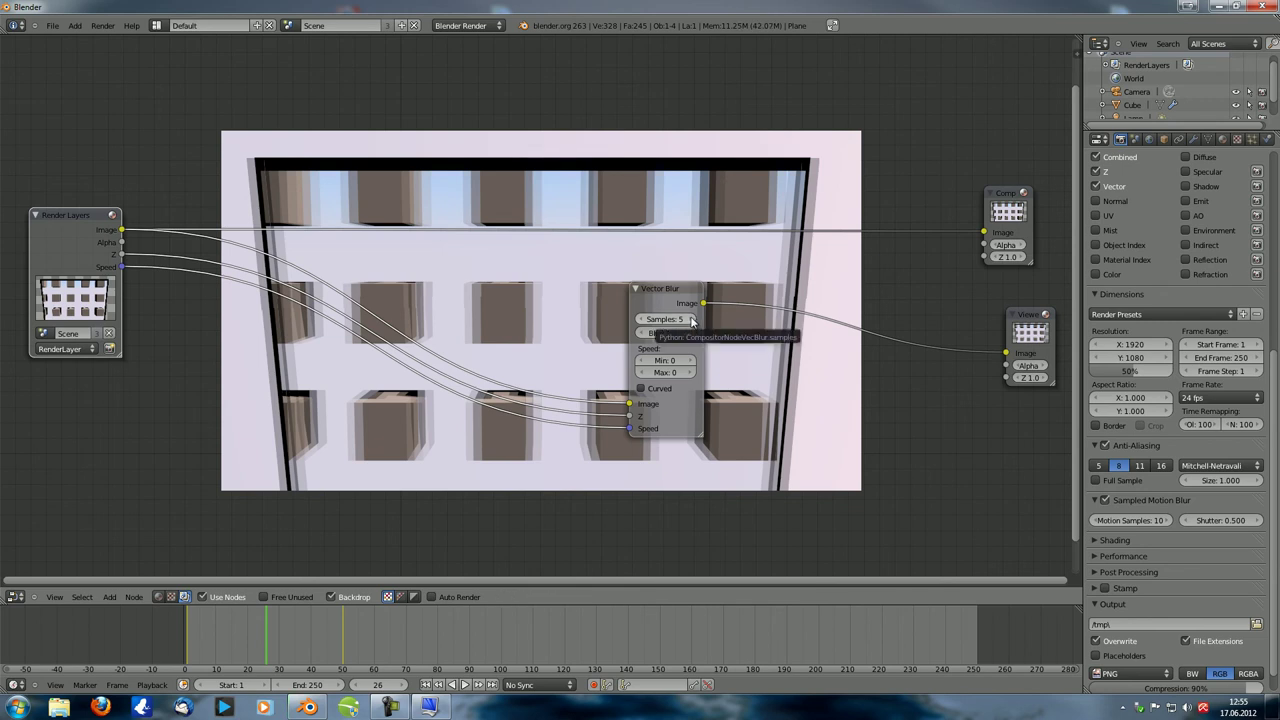
{"action": "left_click", "coordinate": [693, 319]}
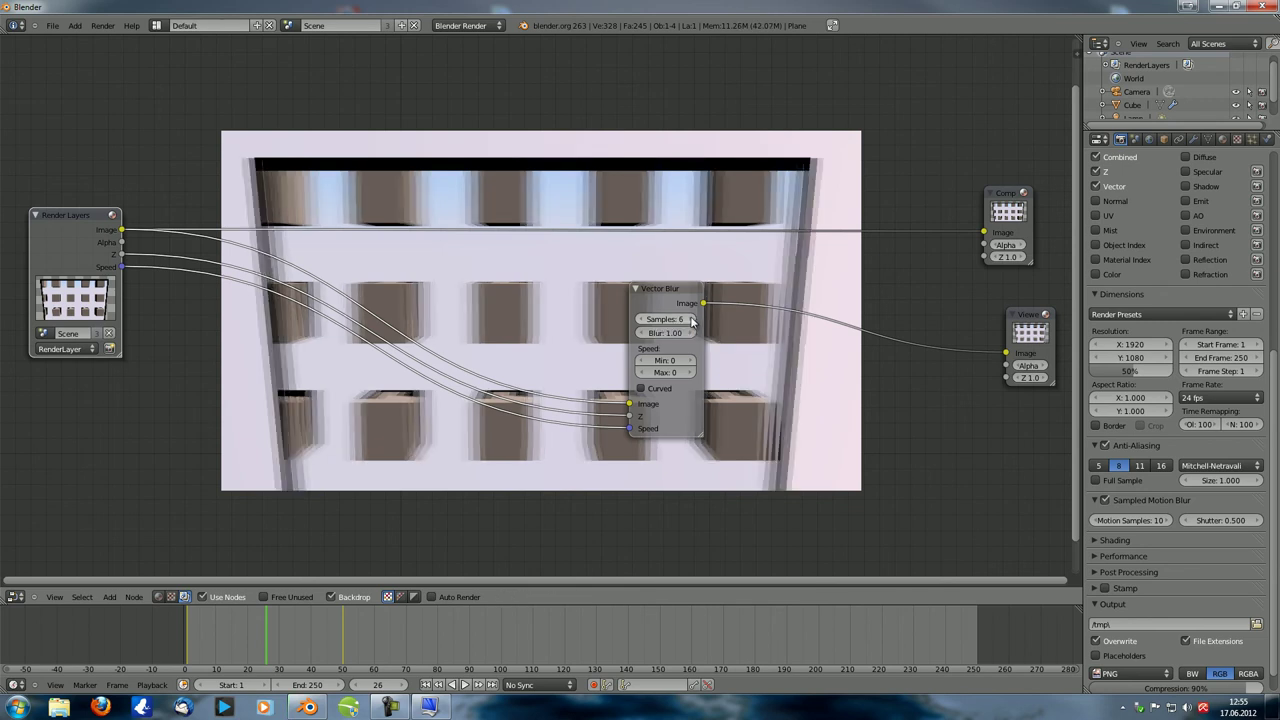
{"action": "left_click", "coordinate": [693, 319]}
{"action": "left_click", "coordinate": [693, 319]}
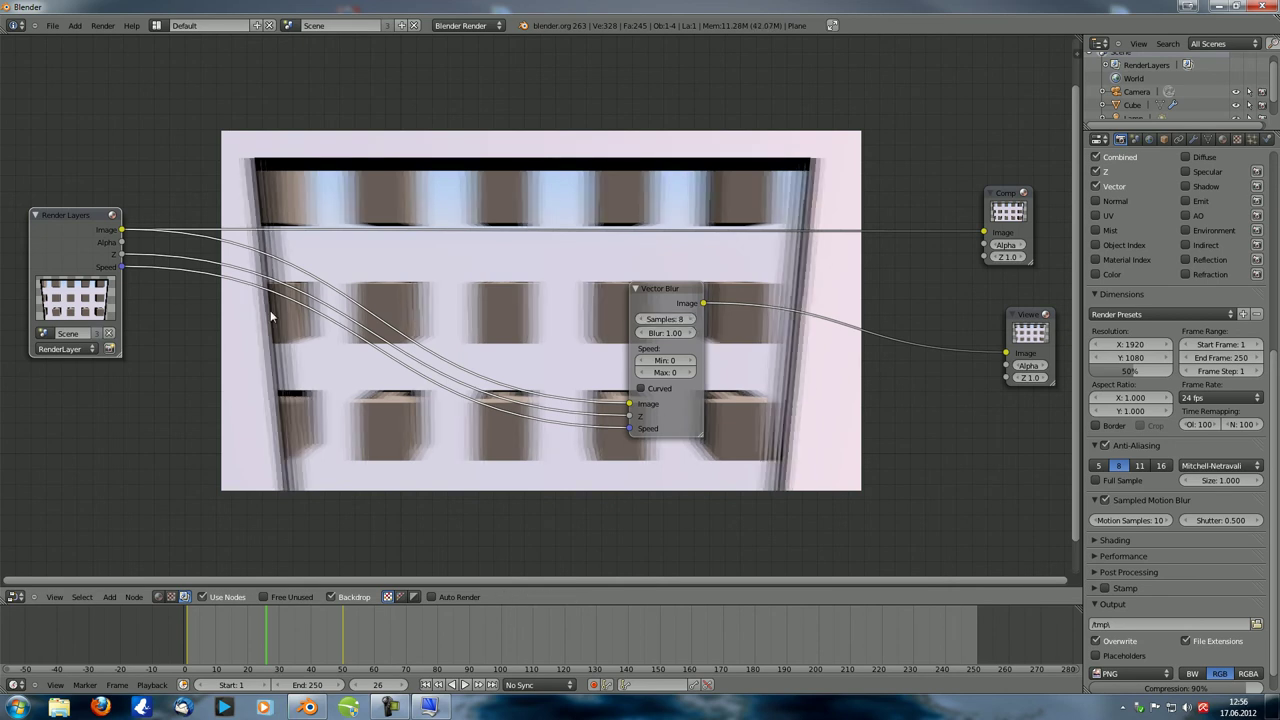
{"action": "left_click", "coordinate": [15, 597]}
{"action": "left_click", "coordinate": [45, 575]}
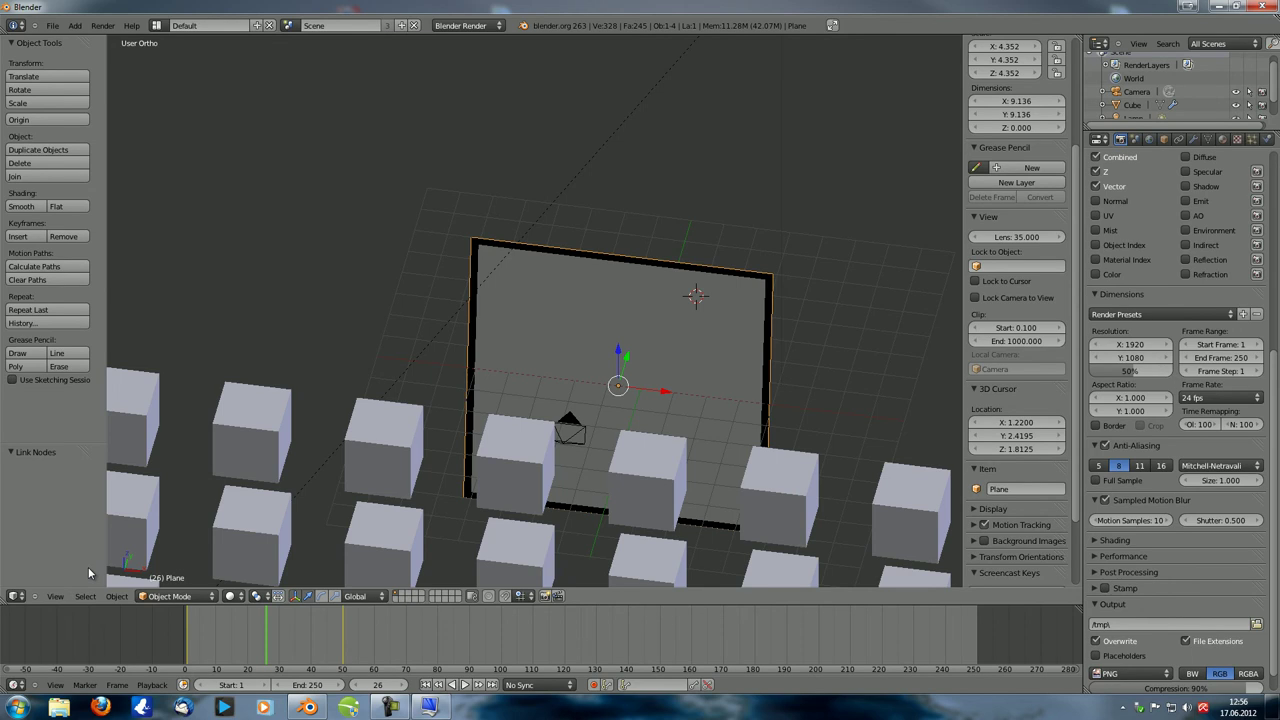
Orbit to a near-frontal view of the plane and render frame 26 with motion blur
{"action": "middle_click_drag", "start_coordinate": [617, 392], "coordinate": [612, 420]}
{"action": "scroll", "coordinate": [610, 432], "scroll_direction": "up", "scroll_amount": 3}
{"action": "scroll", "coordinate": [491, 371], "scroll_direction": "down", "scroll_amount": 2}
{"action": "middle_click_drag", "start_coordinate": [491, 371], "coordinate": [510, 379]}
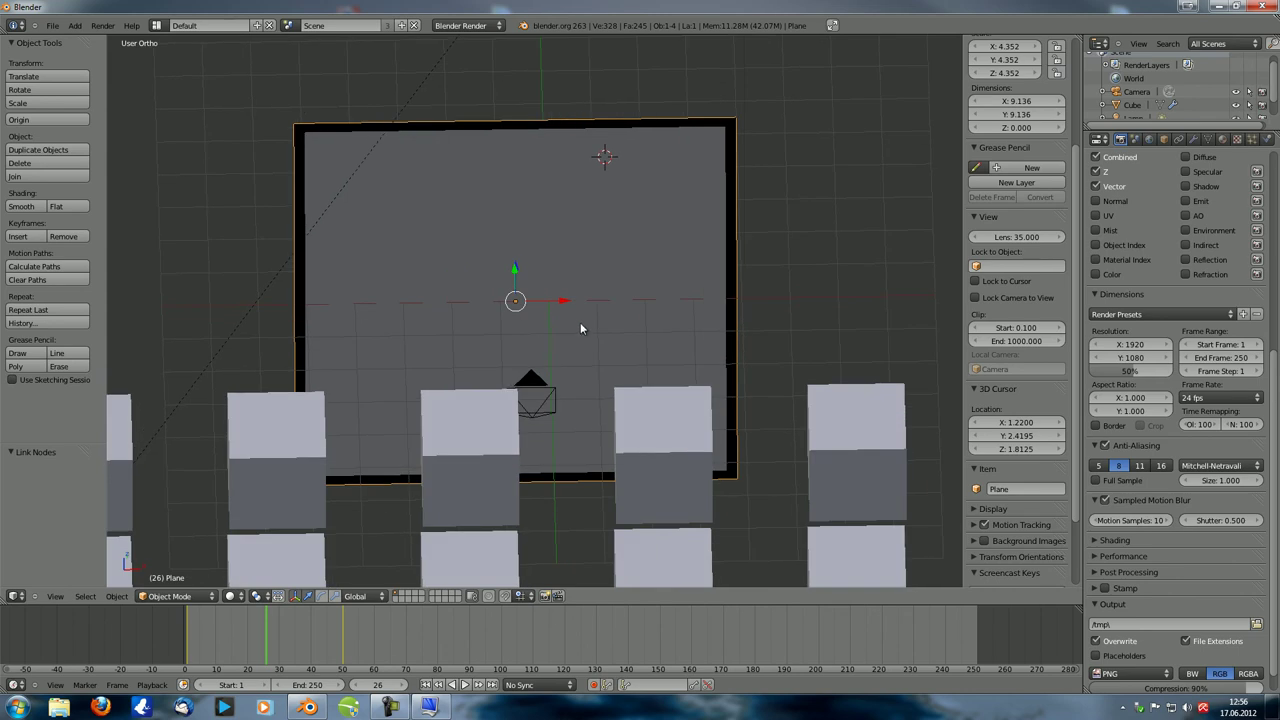
{"action": "key", "text": "F12"}
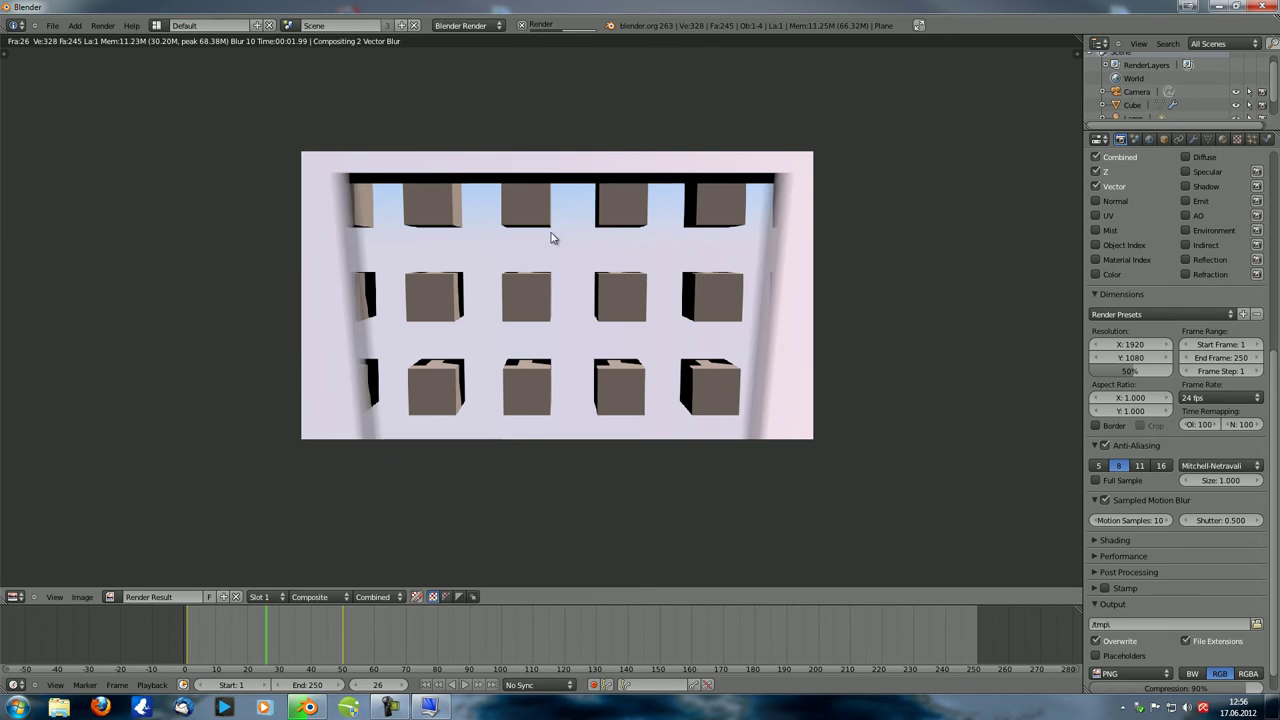
Switch the area to the compositing nodes and move the Vector Blur node down-left
{"action": "left_click", "coordinate": [15, 597]}
{"action": "left_click", "coordinate": [40, 456]}
{"action": "left_click", "coordinate": [668, 291]}
{"action": "left_click_drag", "start_coordinate": [668, 291], "coordinate": [610, 359]}
Route the sharp render to the Viewer, add a Split Viewer node, and cut the Viewer link
{"action": "key", "text": "shift+a"}
{"action": "mouse_move", "coordinate": [483, 254]}
{"action": "left_click", "coordinate": [52, 218], "text": "ctrl+shift"}
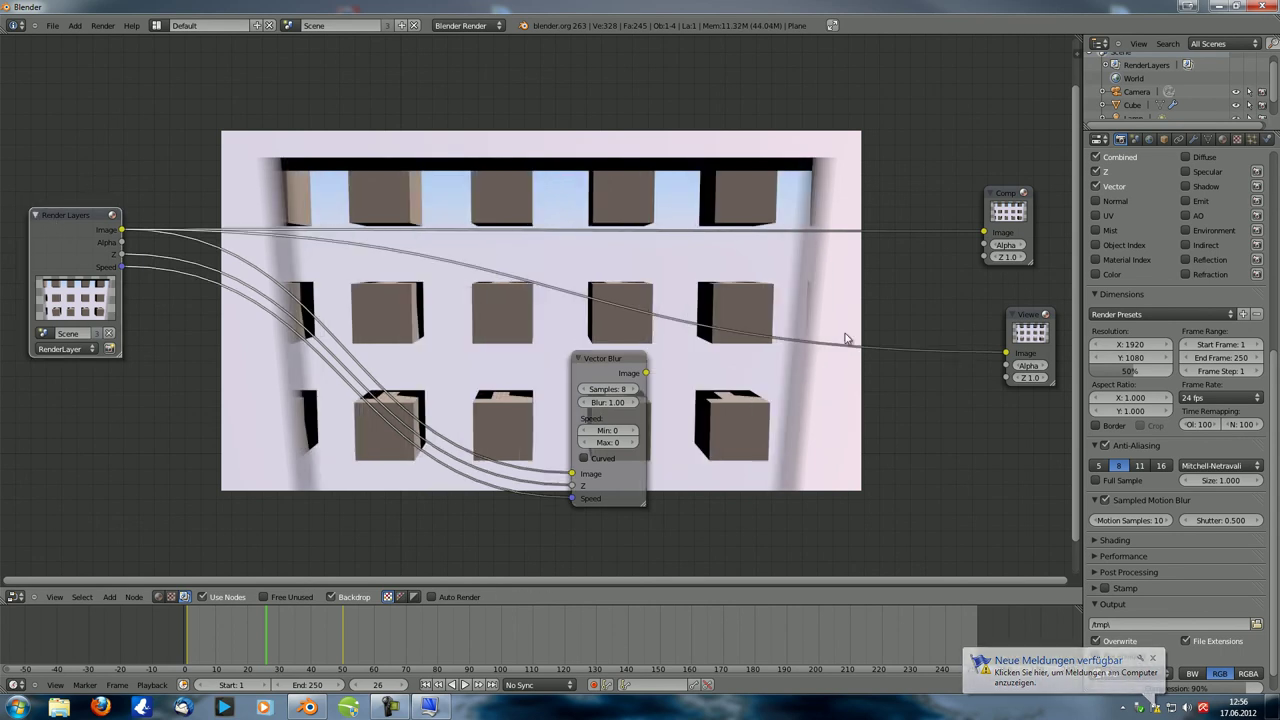
{"action": "key", "text": "shift+a"}
{"action": "mouse_move", "coordinate": [870, 252]}
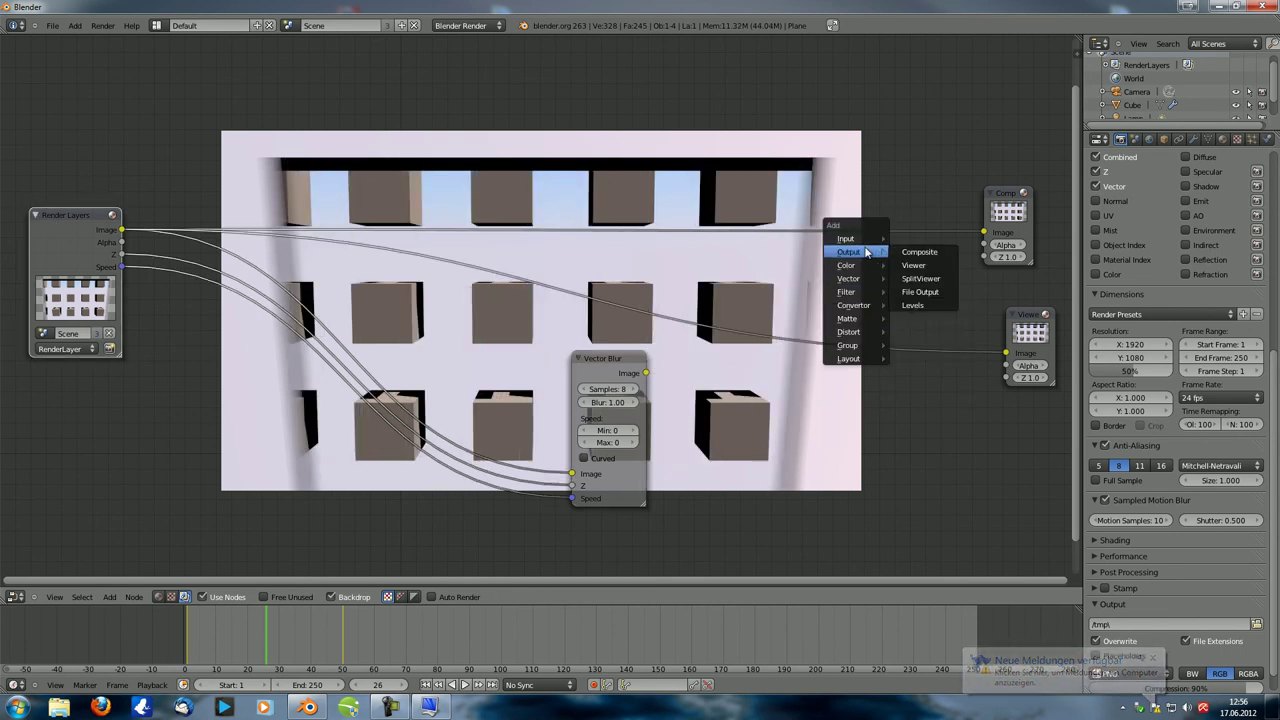
{"action": "left_click", "coordinate": [908, 278]}
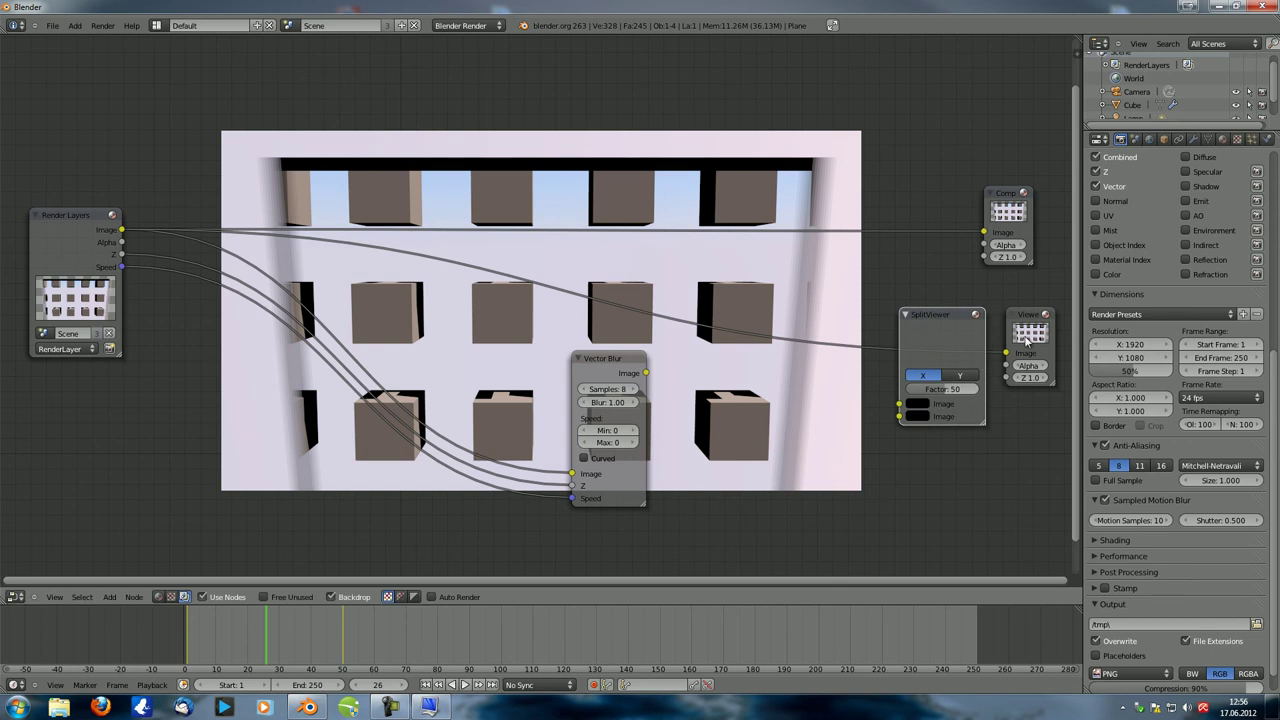
{"action": "left_click_drag", "start_coordinate": [1004, 350], "coordinate": [880, 345]}
Link Render Layers to the Split Viewer and delete the old Viewer node
{"action": "left_click", "coordinate": [70, 237]}
{"action": "left_click", "coordinate": [958, 406], "text": "shift"}
{"action": "key", "text": "f"}
{"action": "left_click", "coordinate": [1021, 321]}
{"action": "key", "text": "x"}
Feed the Vector Blur output into the Split Viewer and re-centre the node view
{"action": "left_click_drag", "start_coordinate": [645, 372], "coordinate": [900, 415]}
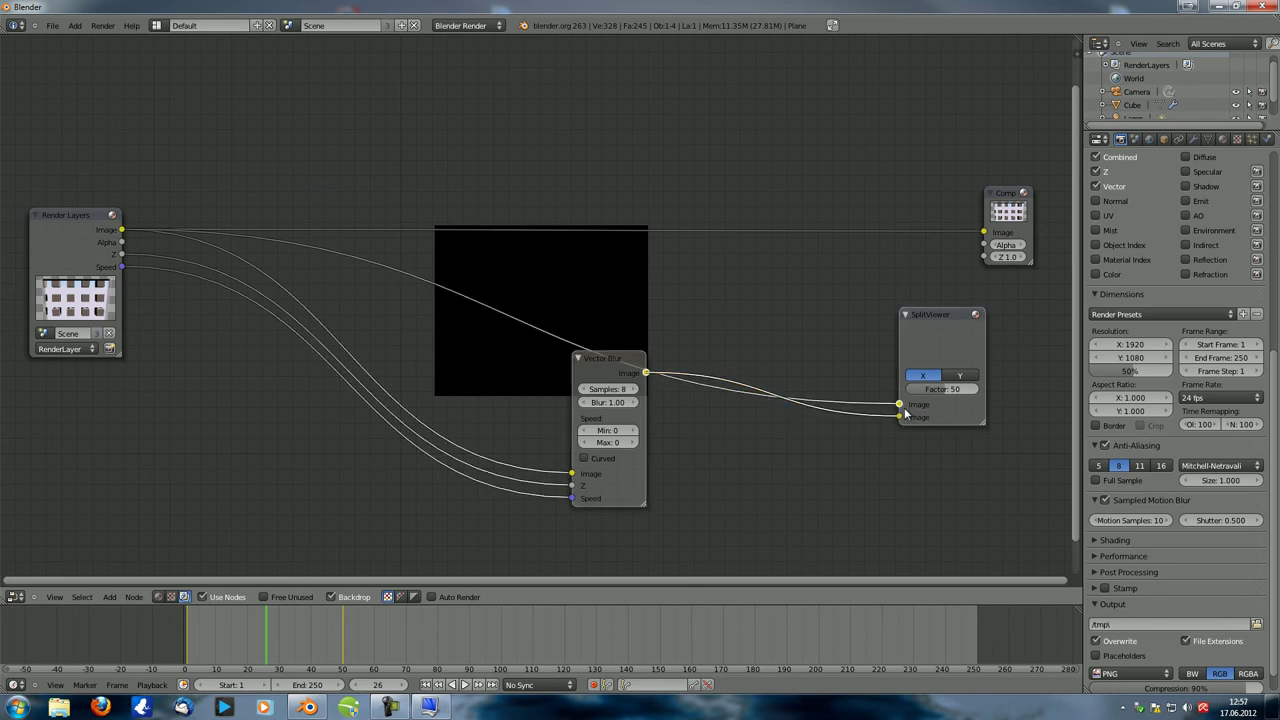
{"action": "left_click_drag", "start_coordinate": [571, 363], "coordinate": [427, 411]}
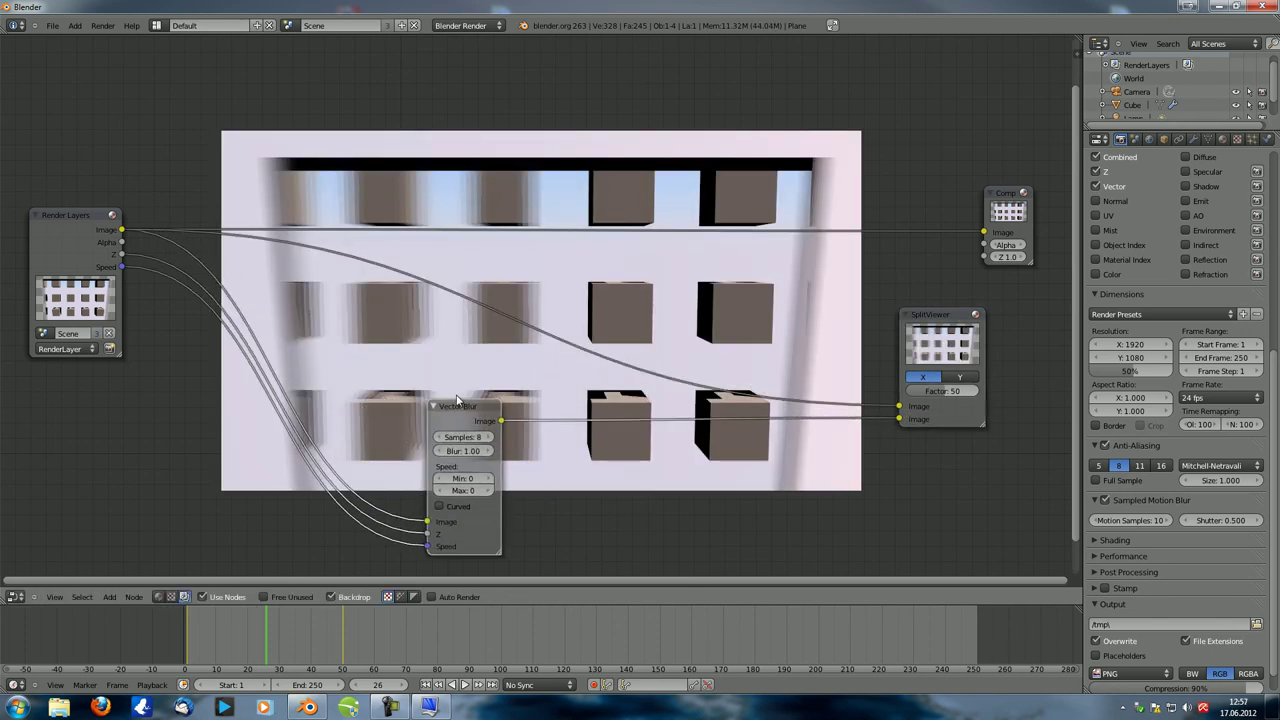
{"action": "key", "text": "f"}
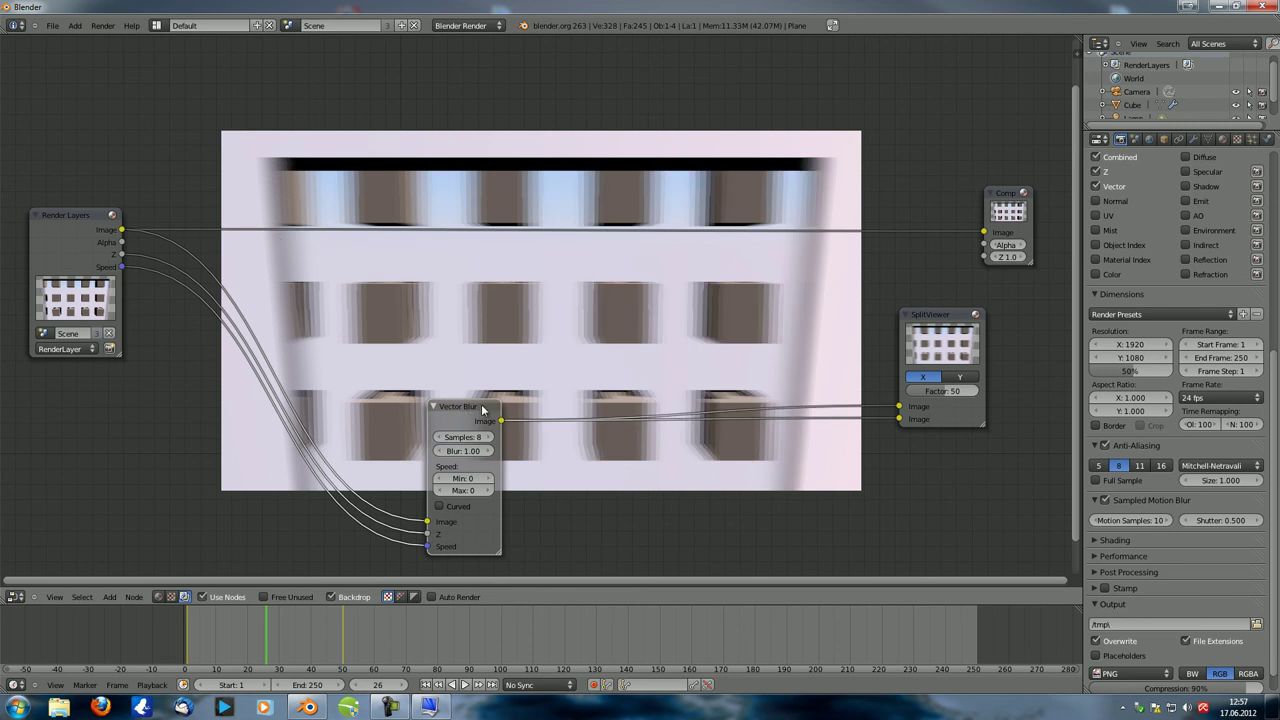
{"action": "key", "text": "Home"}
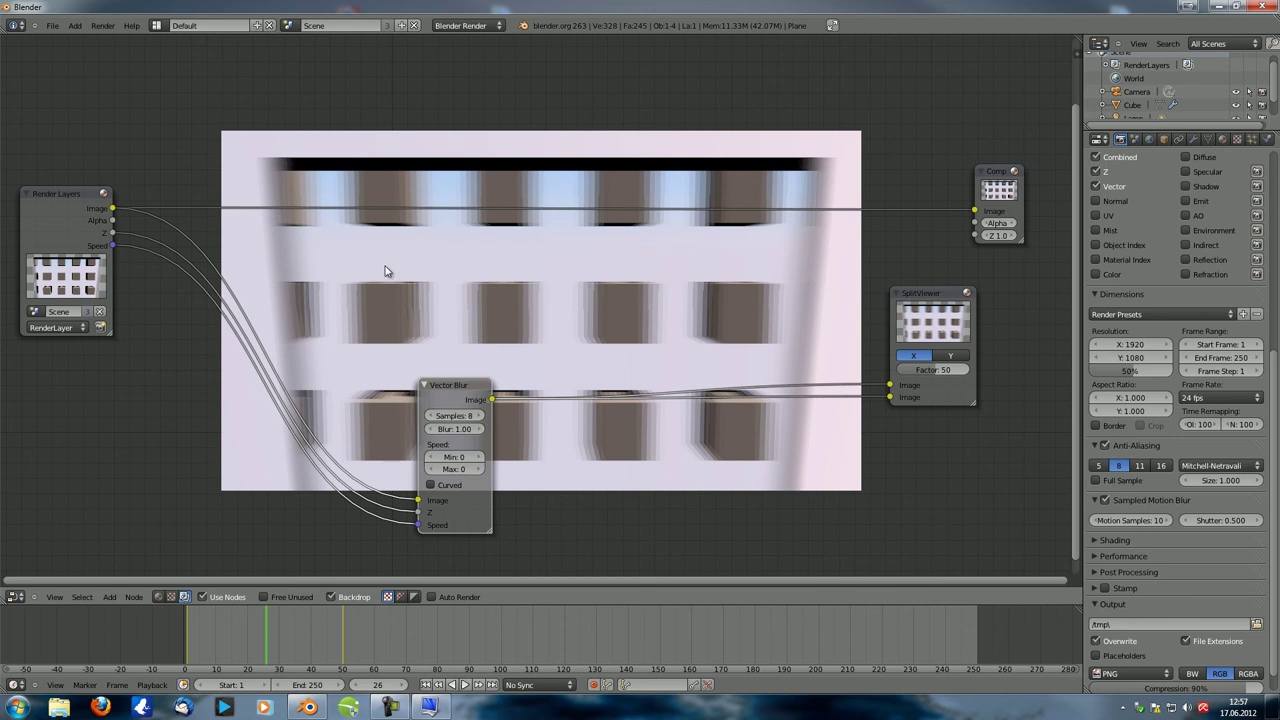
Connect the unblurred Render Layers image to the Split Viewer and adjust its split factor
{"action": "left_click_drag", "start_coordinate": [112, 208], "coordinate": [890, 388]}
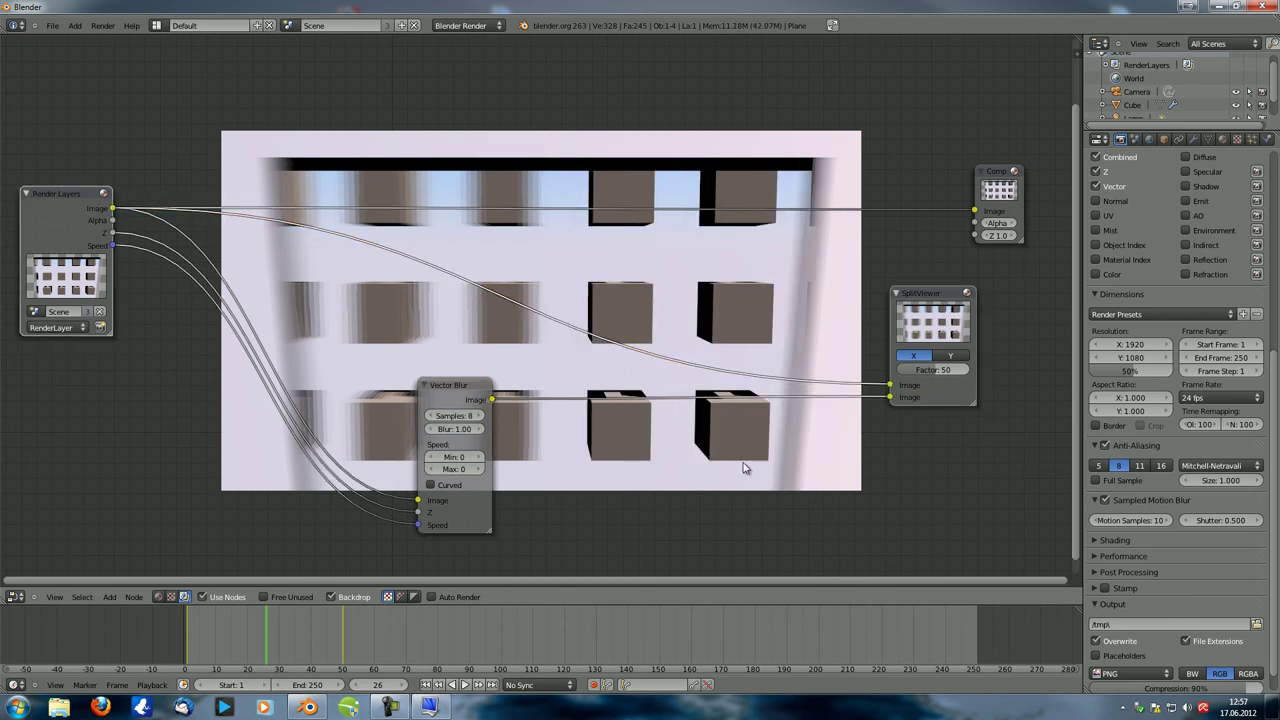
{"action": "middle_click_drag", "start_coordinate": [766, 277], "coordinate": [711, 304]}
{"action": "left_click_drag", "start_coordinate": [886, 397], "coordinate": [919, 424]}
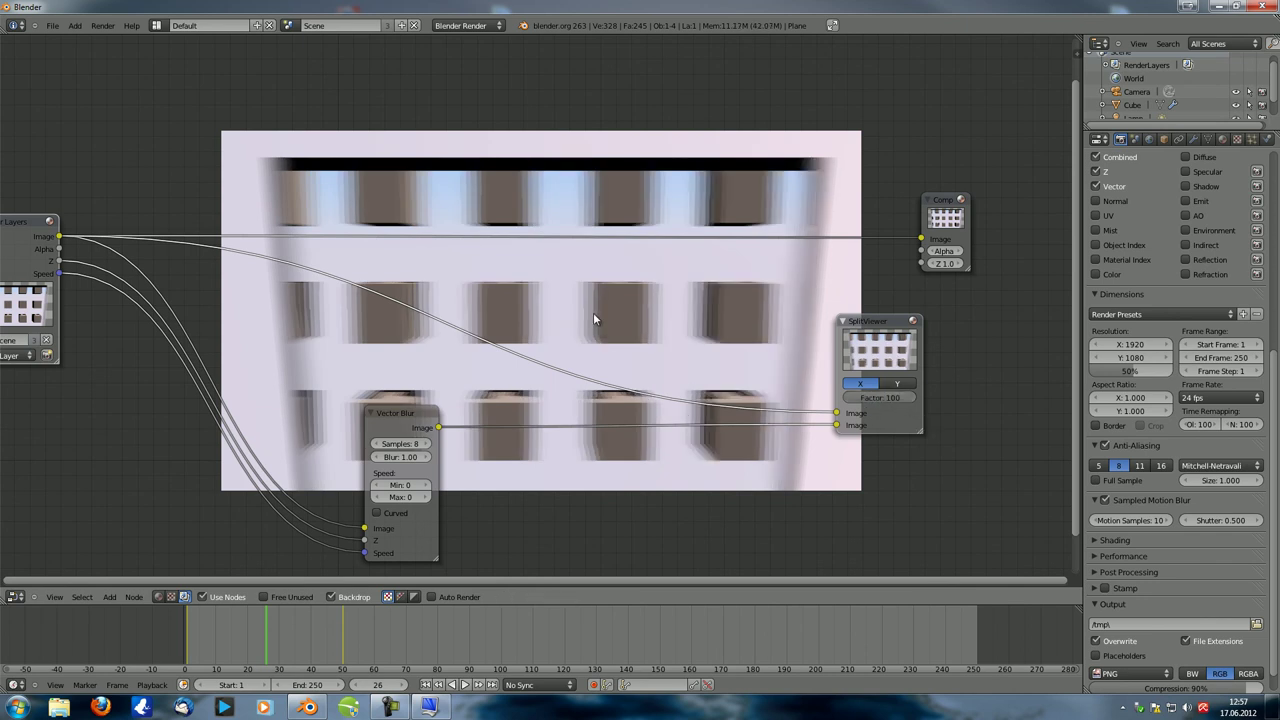
{"action": "middle_click_drag", "start_coordinate": [593, 318], "coordinate": [647, 306]}
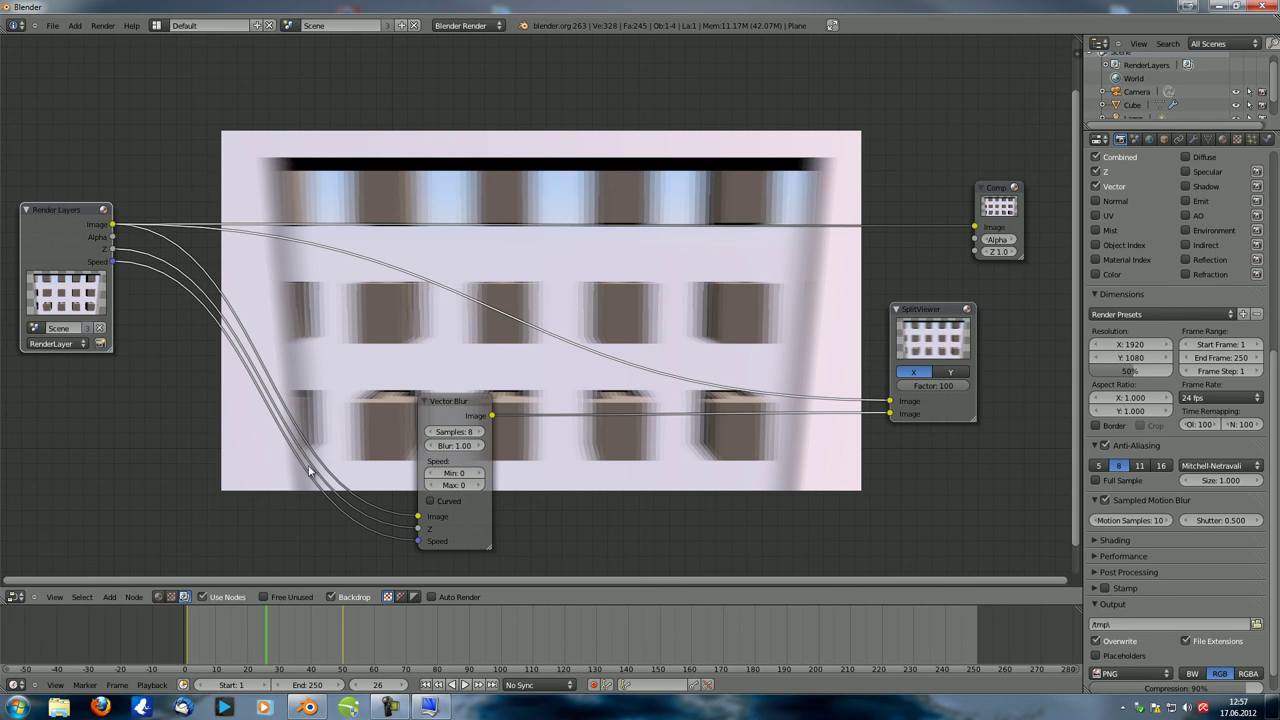
In the 3D View at frame 0, move the camera left to X -15.328
{"action": "left_click", "coordinate": [15, 597]}
{"action": "left_click", "coordinate": [40, 582]}
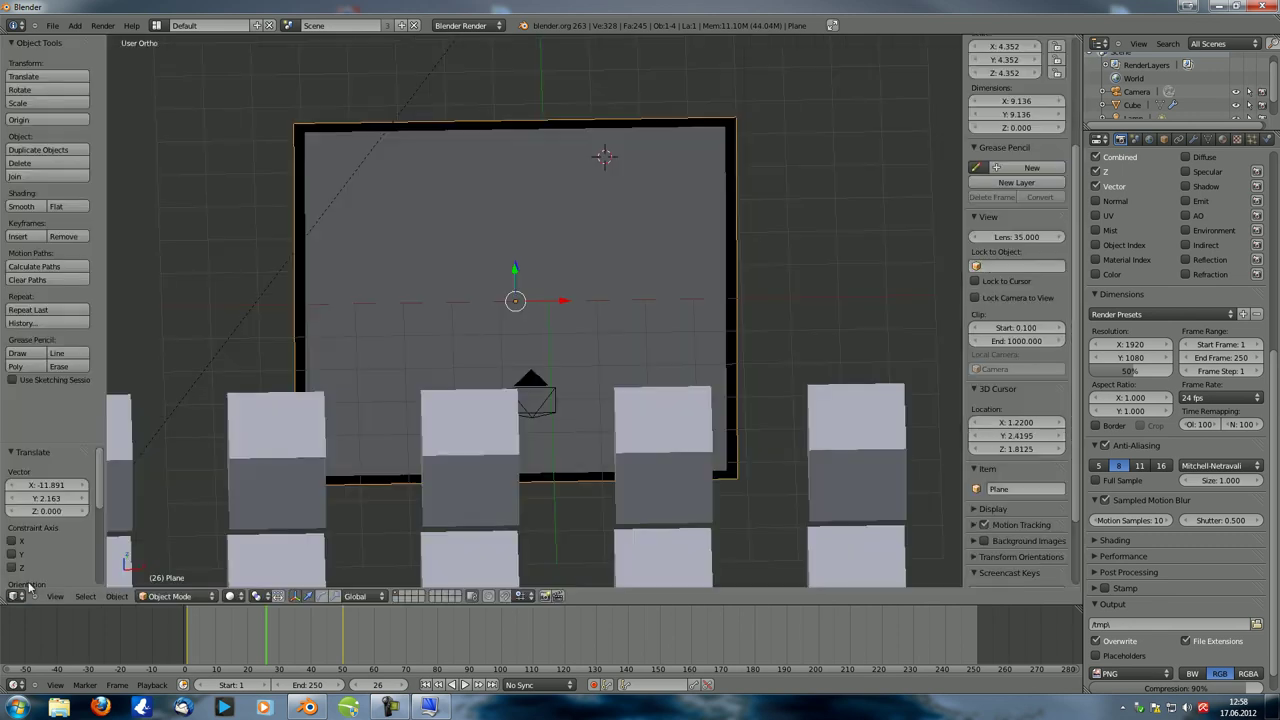
{"action": "scroll", "coordinate": [447, 368], "scroll_direction": "down", "scroll_amount": 2}
{"action": "middle_click_drag", "start_coordinate": [447, 368], "coordinate": [476, 380]}
{"action": "right_click", "coordinate": [471, 412]}
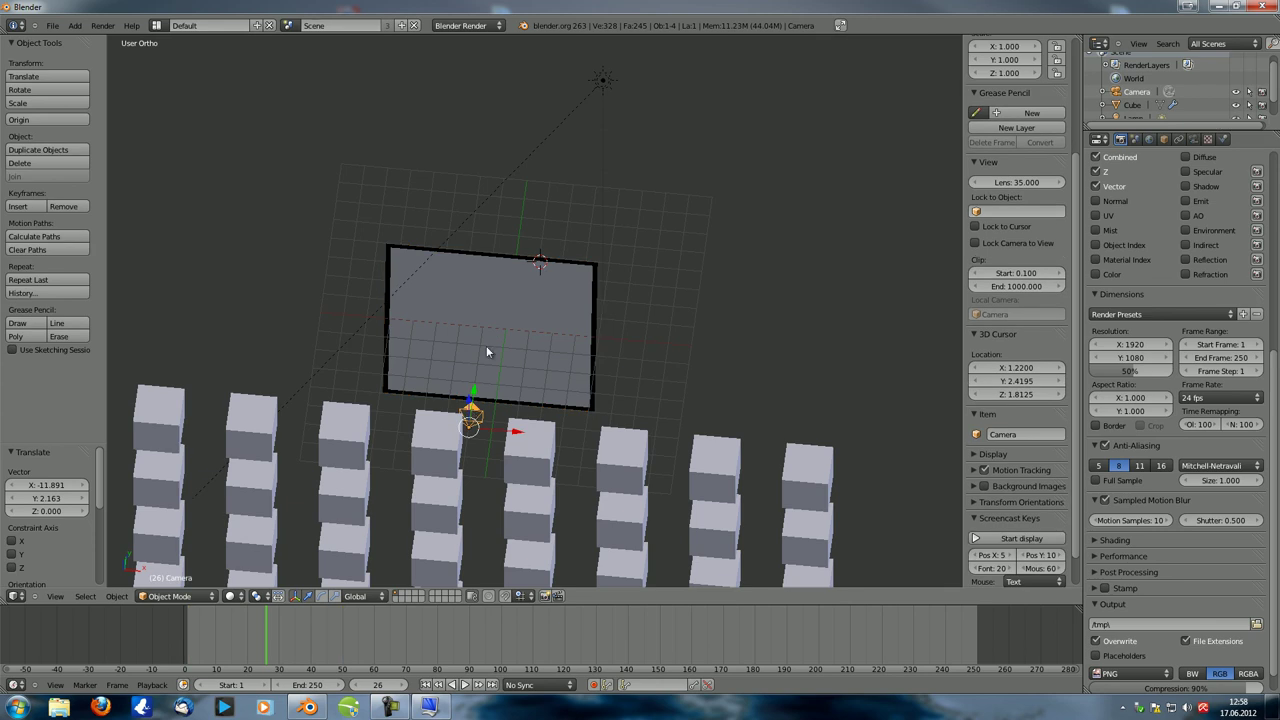
{"action": "left_click", "coordinate": [184, 650]}
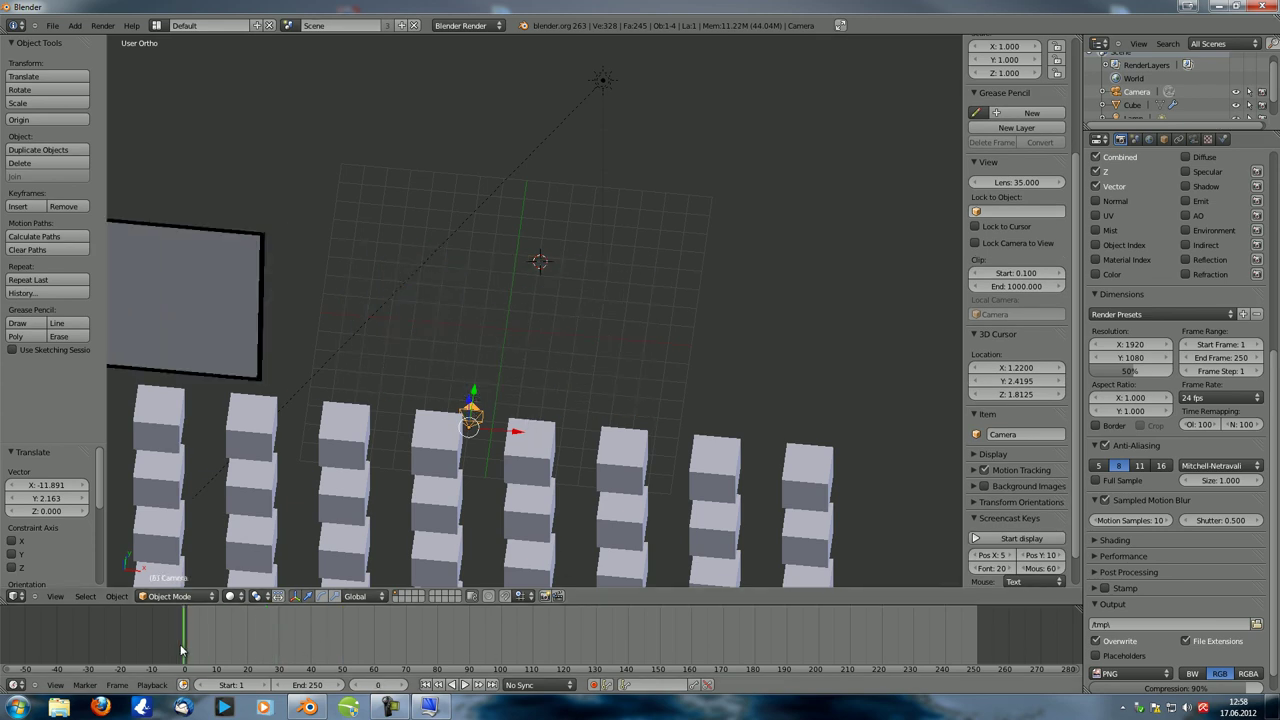
{"action": "scroll", "coordinate": [362, 345], "scroll_direction": "down", "scroll_amount": 2}
{"action": "left_click_drag", "start_coordinate": [471, 405], "coordinate": [222, 398]}
{"action": "middle_click_drag", "start_coordinate": [222, 398], "coordinate": [440, 289]}
Parent the camera to the black-framed plane using Ctrl+P > Object
{"action": "right_click", "coordinate": [441, 280], "text": "shift"}
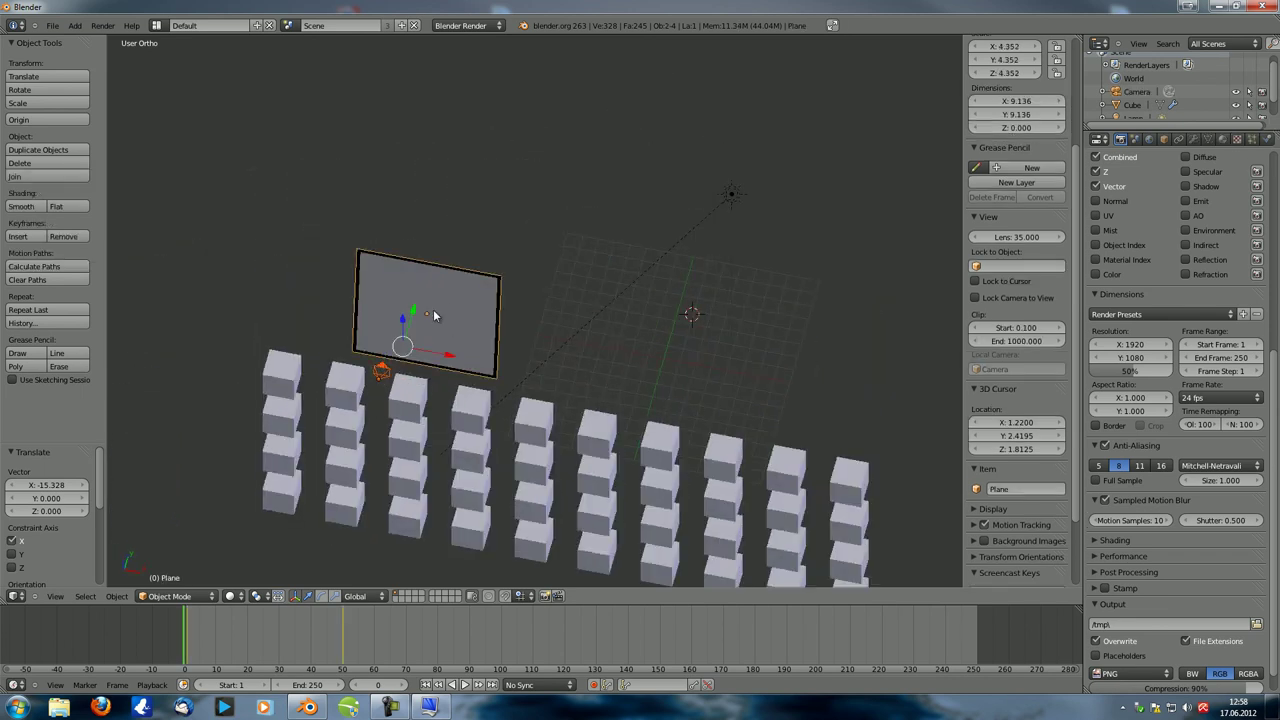
{"action": "right_click", "coordinate": [380, 373], "text": "shift"}
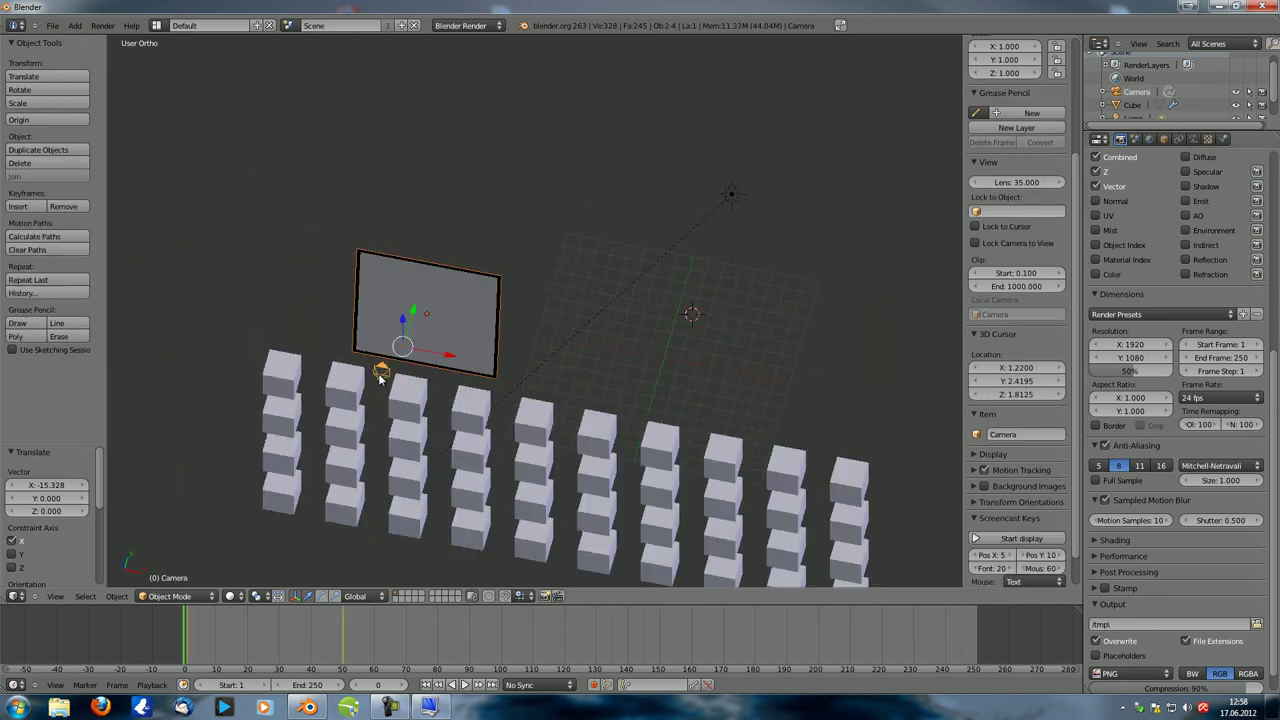
{"action": "right_click", "coordinate": [443, 298], "text": "shift"}
{"action": "key", "text": "ctrl+p"}
{"action": "left_click", "coordinate": [422, 315]}
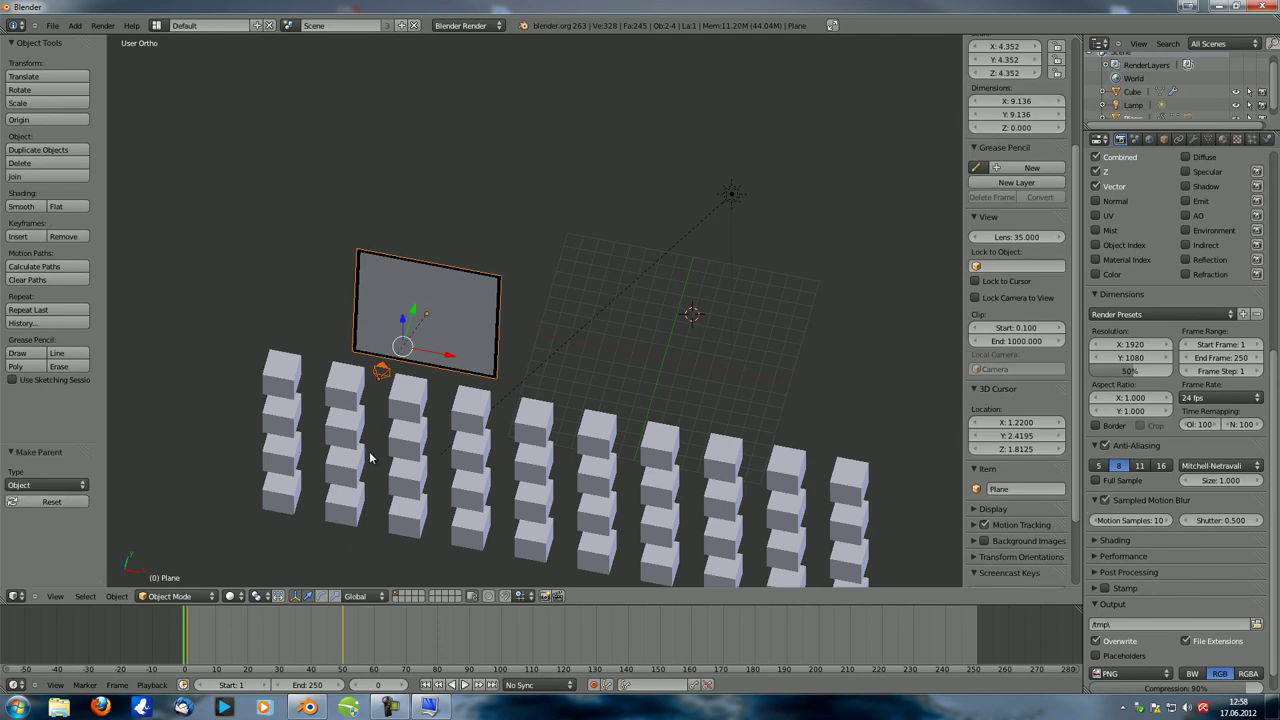
Scrub ahead to frame 23 and render it from the parented camera
{"action": "left_click_drag", "start_coordinate": [195, 647], "coordinate": [258, 651]}
{"action": "mouse_move", "coordinate": [400, 320]}
{"action": "middle_mouse_down"}
{"action": "mouse_move", "coordinate": [380, 300]}
{"action": "mouse_move", "coordinate": [404, 299]}
{"action": "mouse_move", "coordinate": [394, 309]}
{"action": "middle_mouse_up"}
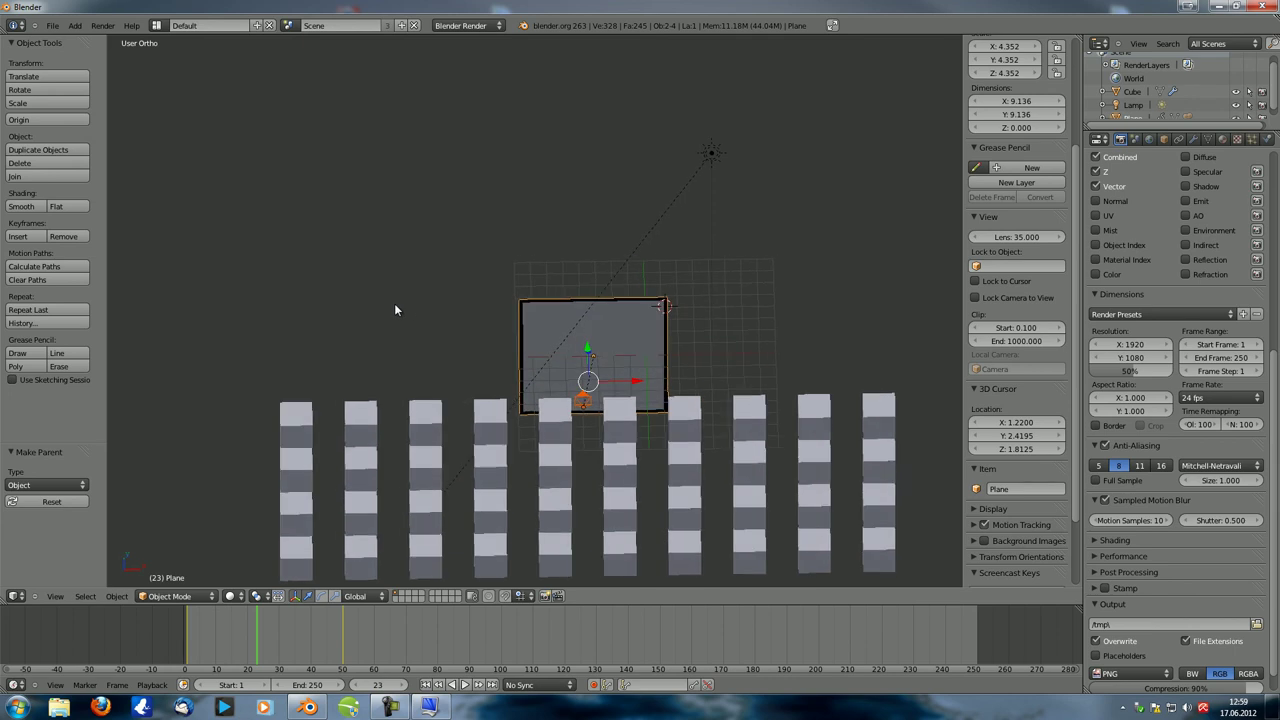
{"action": "key", "text": "F12"}
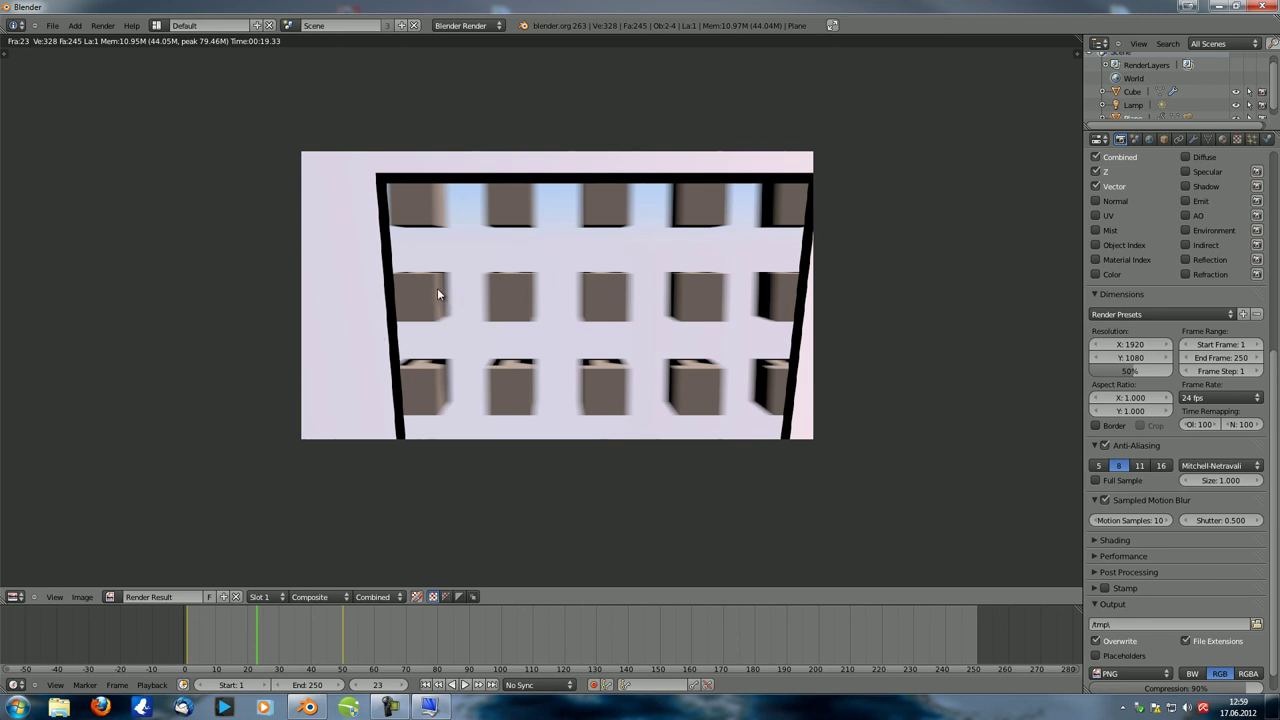
Disable Sampled Motion Blur in Render properties, step back one frame, and re-render
{"action": "left_click", "coordinate": [14, 596]}
{"action": "left_click", "coordinate": [40, 582]}
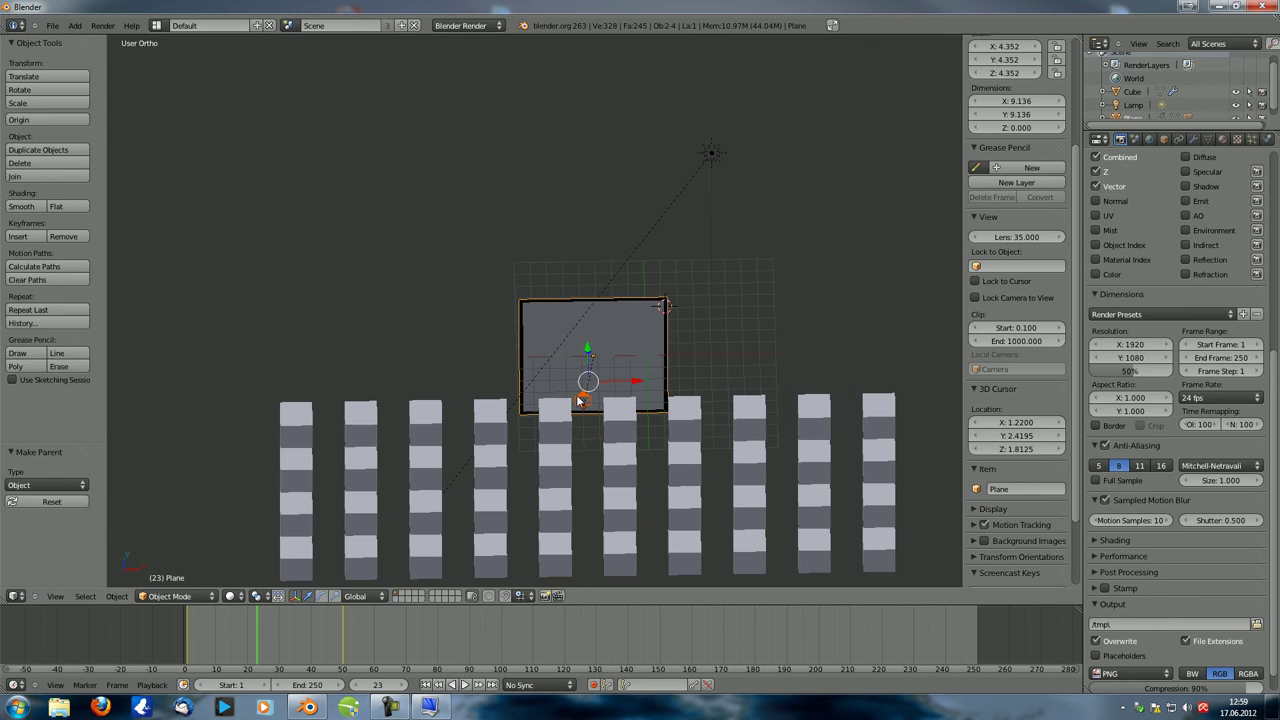
{"action": "scroll", "coordinate": [580, 400], "scroll_direction": "down", "scroll_amount": 2}
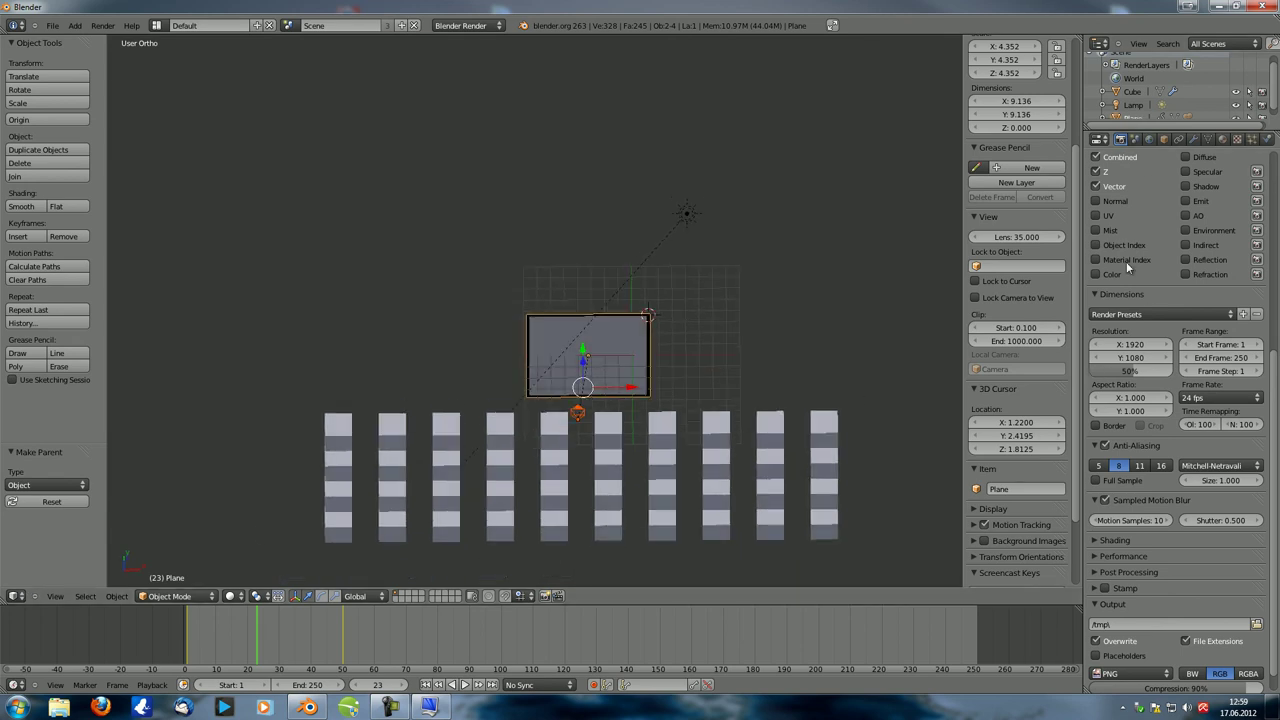
{"action": "scroll", "coordinate": [1155, 612], "scroll_direction": "down", "scroll_amount": 1}
{"action": "left_click", "coordinate": [1105, 476]}
{"action": "left_click", "coordinate": [1094, 476]}
{"action": "key", "text": "Left"}
{"action": "key", "text": "F12"}
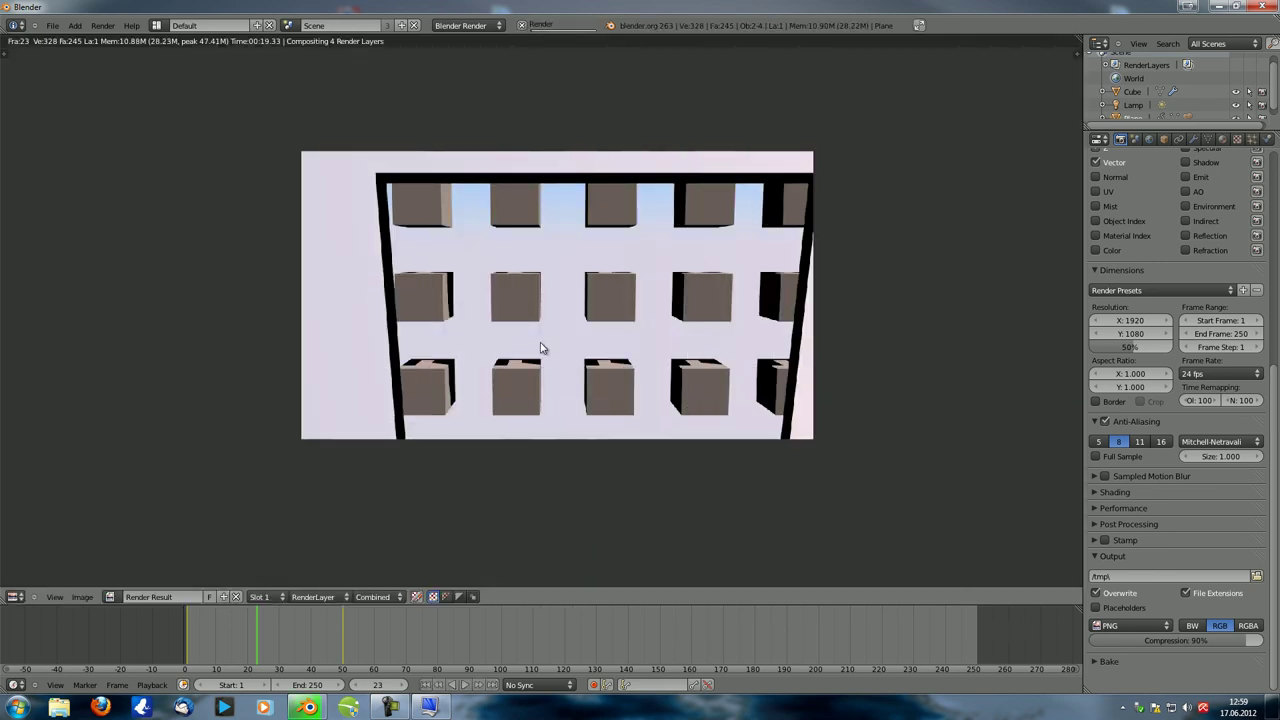
Return to the compositing nodes and reposition the Vector Blur node
{"action": "left_click", "coordinate": [15, 596]}
{"action": "left_click", "coordinate": [60, 455]}
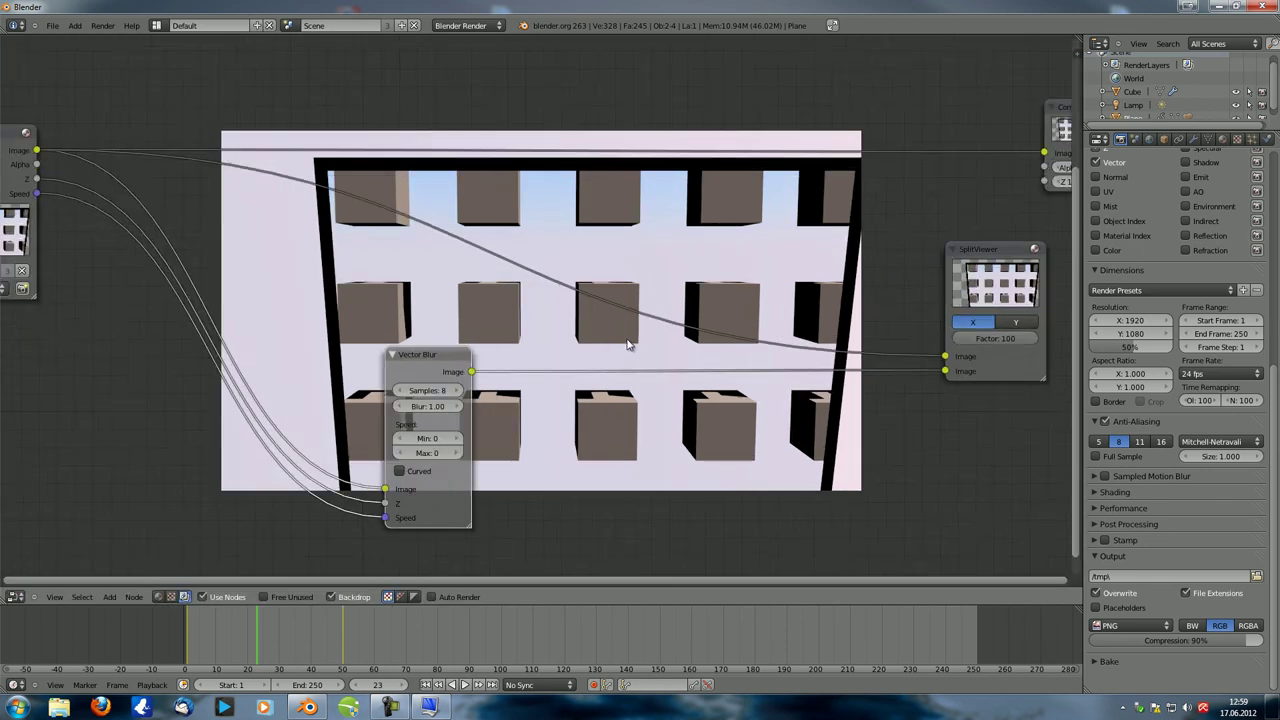
{"action": "middle_click_drag", "start_coordinate": [628, 345], "coordinate": [505, 316]}
{"action": "scroll", "coordinate": [632, 236], "scroll_direction": "up", "scroll_amount": 1}
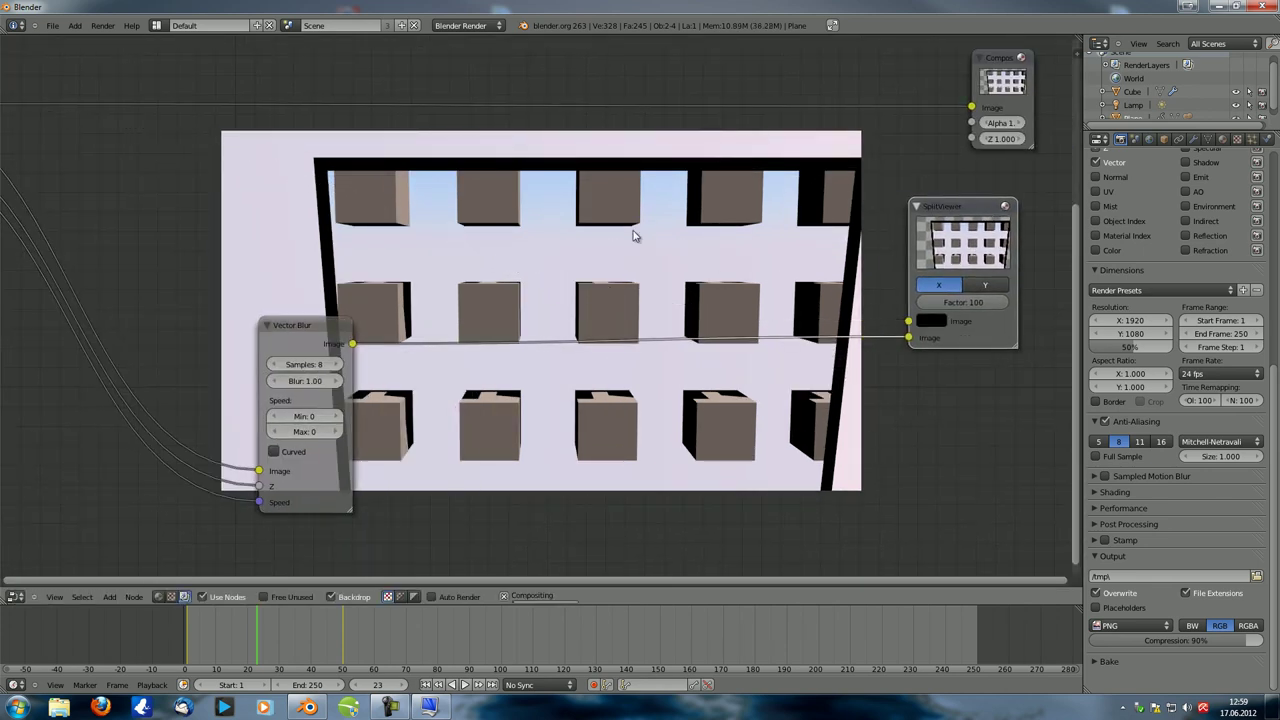
{"action": "middle_click_drag", "start_coordinate": [460, 296], "coordinate": [545, 302]}
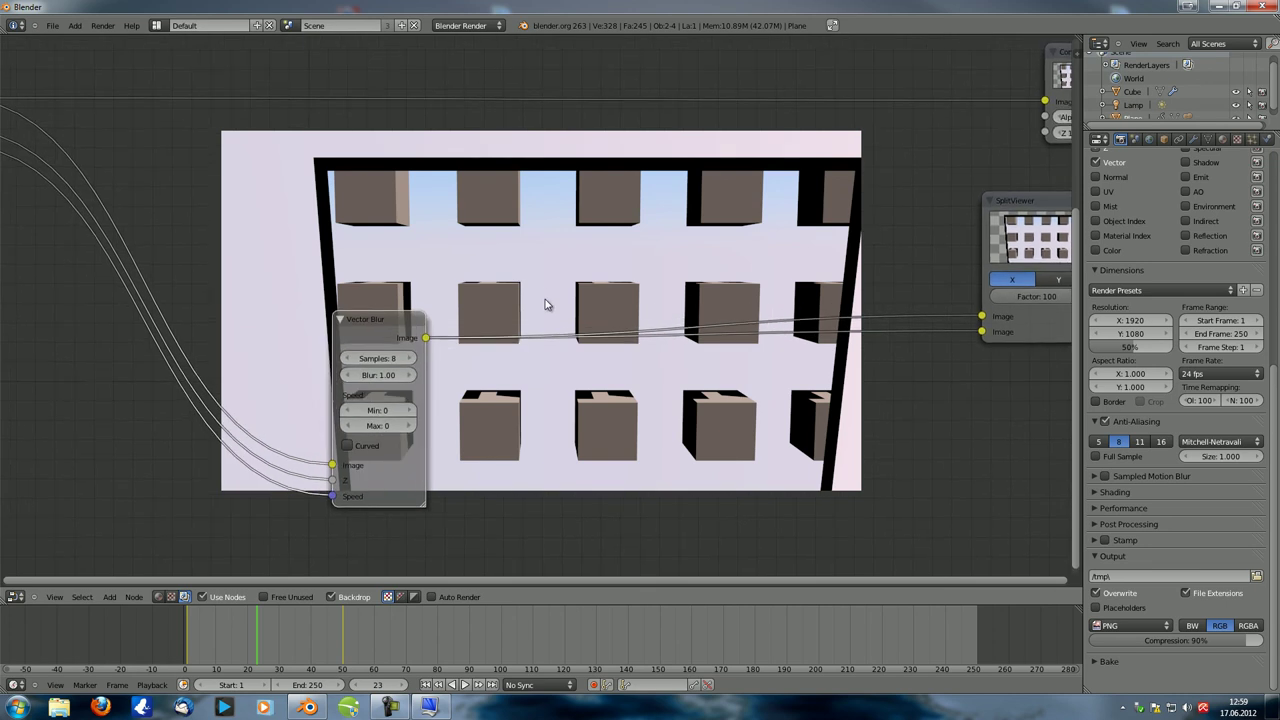
{"action": "scroll", "coordinate": [545, 300], "scroll_direction": "down", "scroll_amount": 2}
{"action": "scroll", "coordinate": [470, 283], "scroll_direction": "up", "scroll_amount": 1}
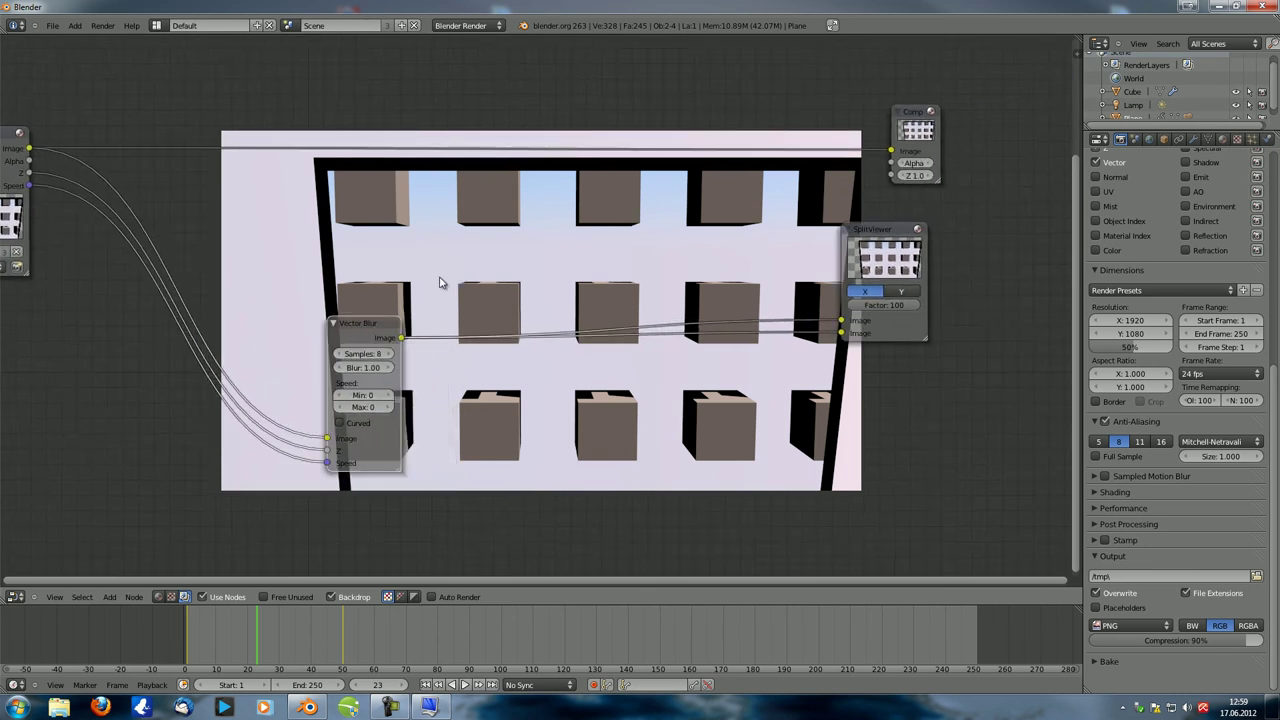
{"action": "left_click_drag", "start_coordinate": [343, 326], "coordinate": [238, 347]}
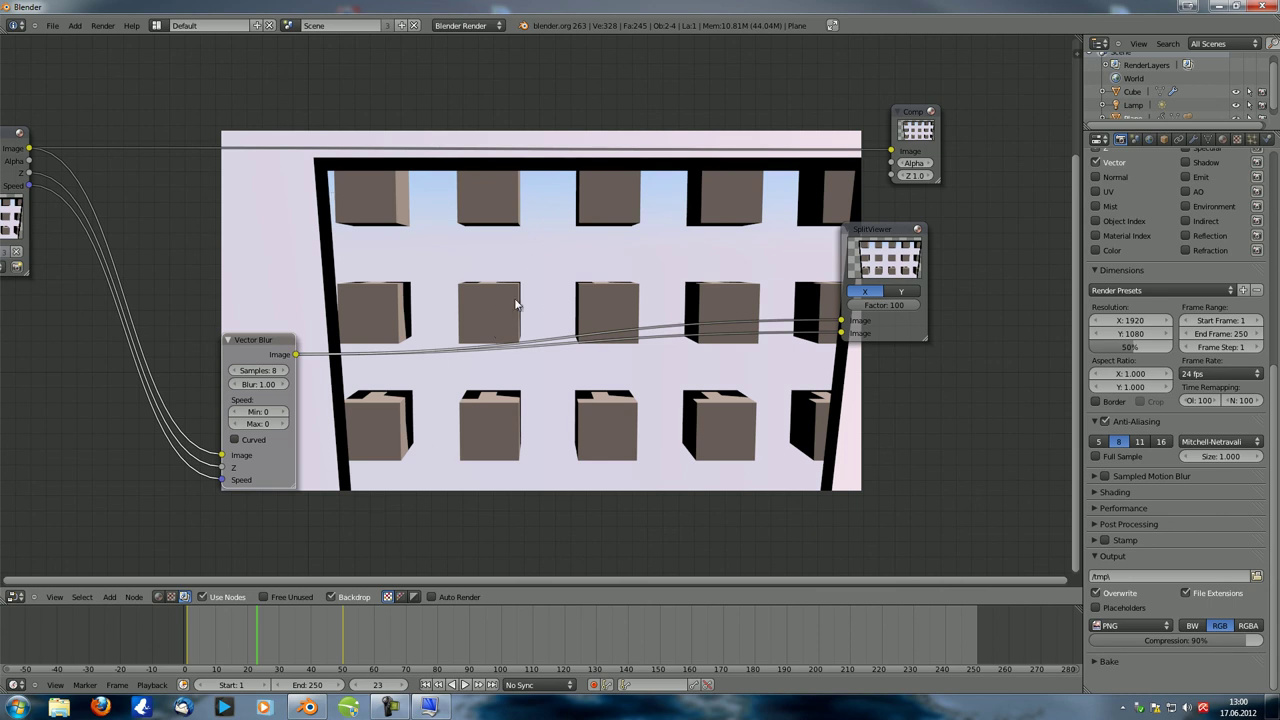
{"action": "left_click_drag", "start_coordinate": [278, 355], "coordinate": [276, 314]}
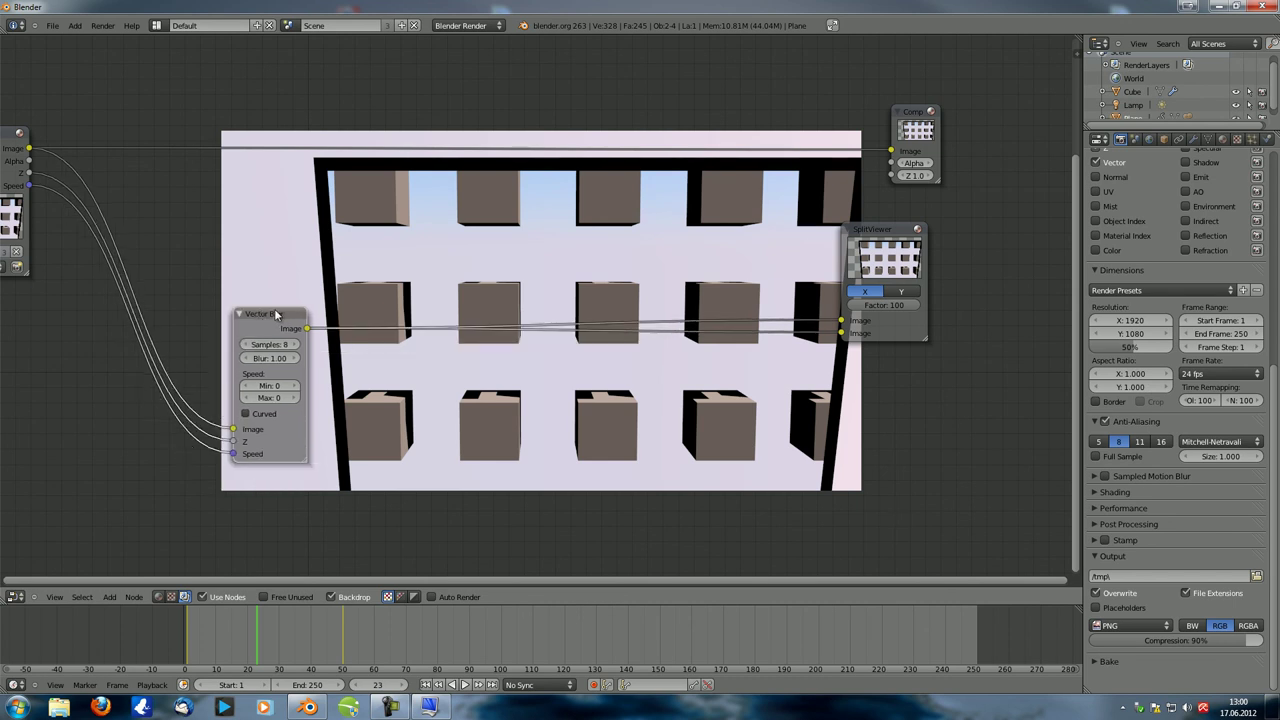
{"action": "scroll", "coordinate": [342, 309], "scroll_direction": "down", "scroll_amount": 3}
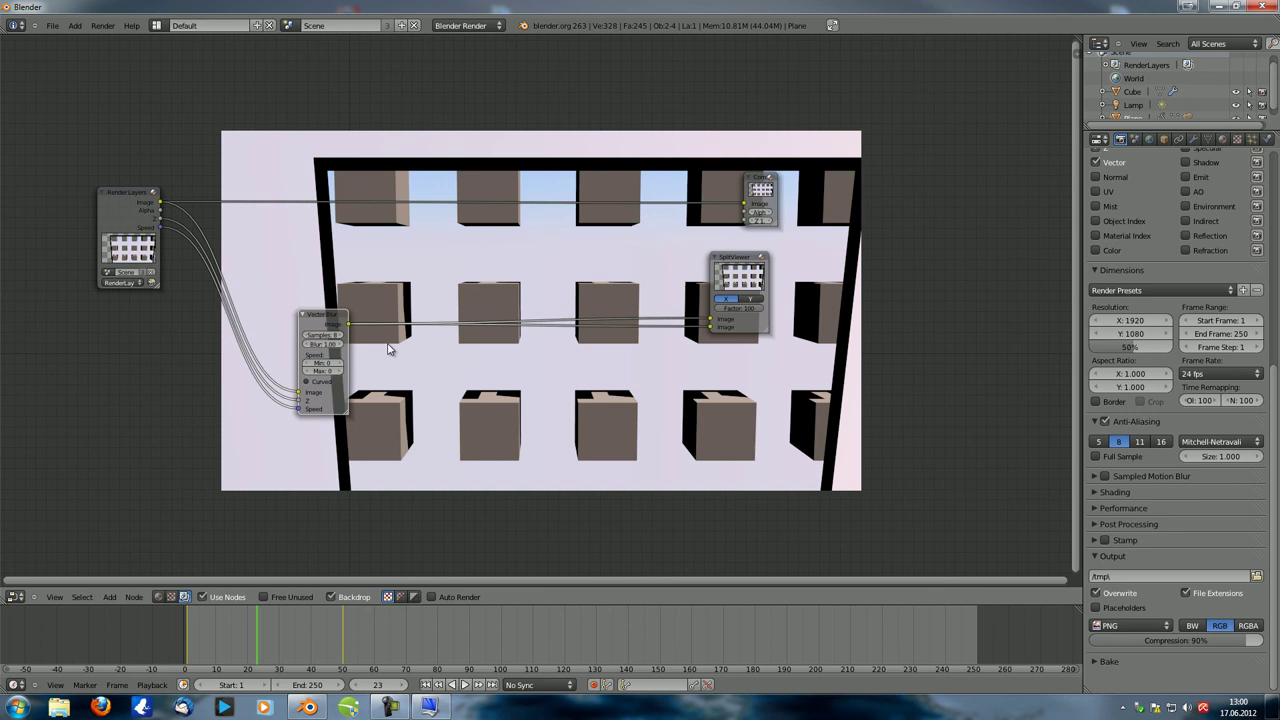
Switch the node area to the 3D View and orbit around the cube grid to a near-front view
{"action": "left_click", "coordinate": [15, 597]}
{"action": "left_click", "coordinate": [33, 585]}
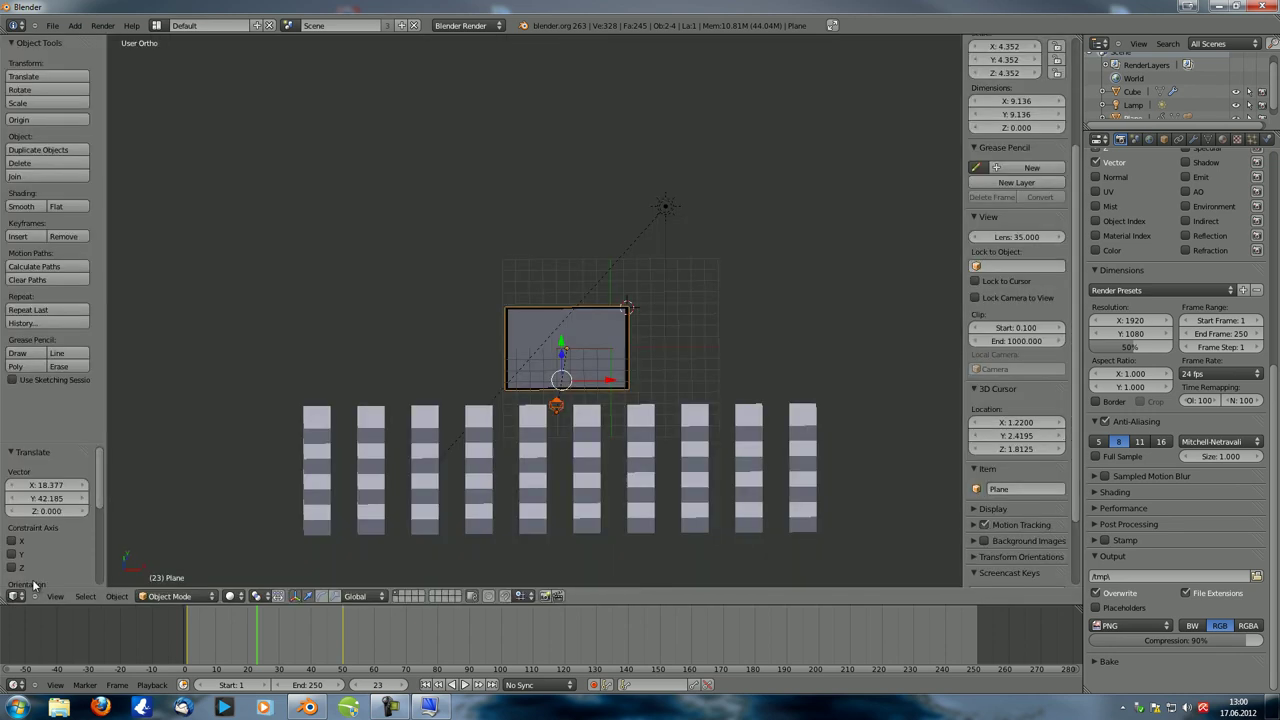
{"action": "middle_click_drag", "start_coordinate": [531, 454], "coordinate": [357, 396]}
{"action": "middle_click_drag", "start_coordinate": [582, 303], "coordinate": [806, 334]}
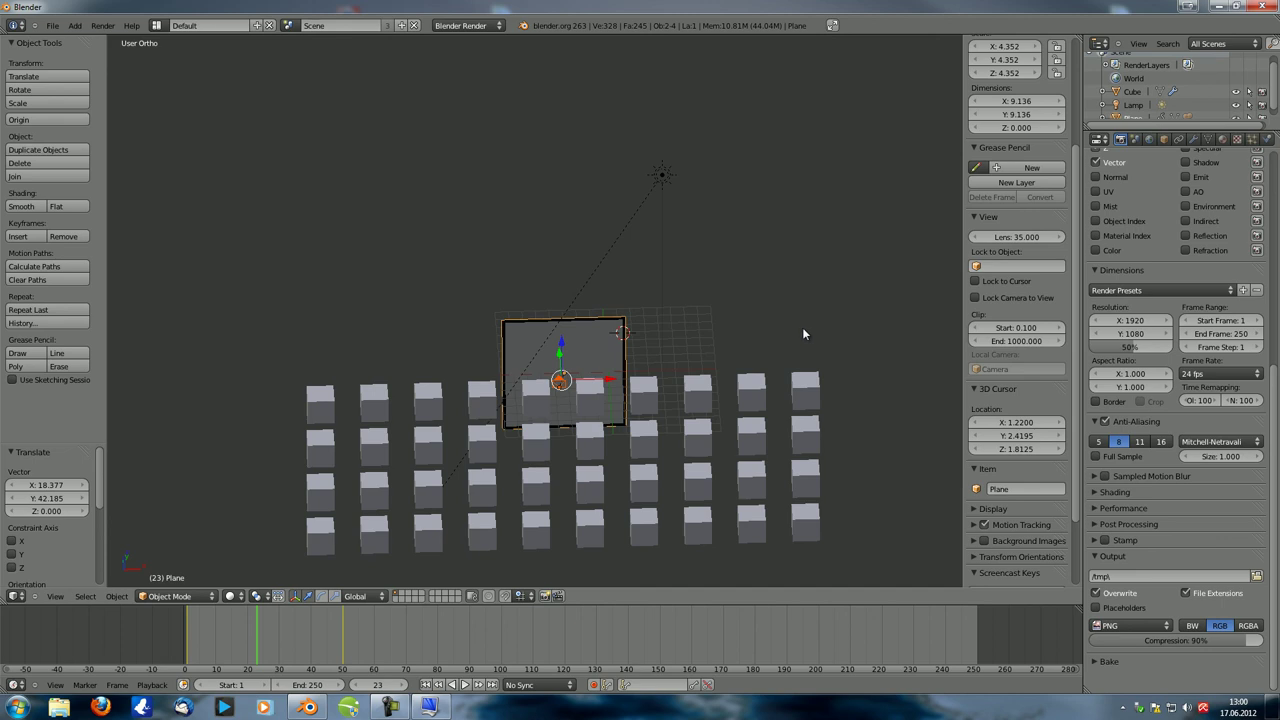
{"action": "middle_click_drag", "start_coordinate": [802, 334], "coordinate": [730, 301]}
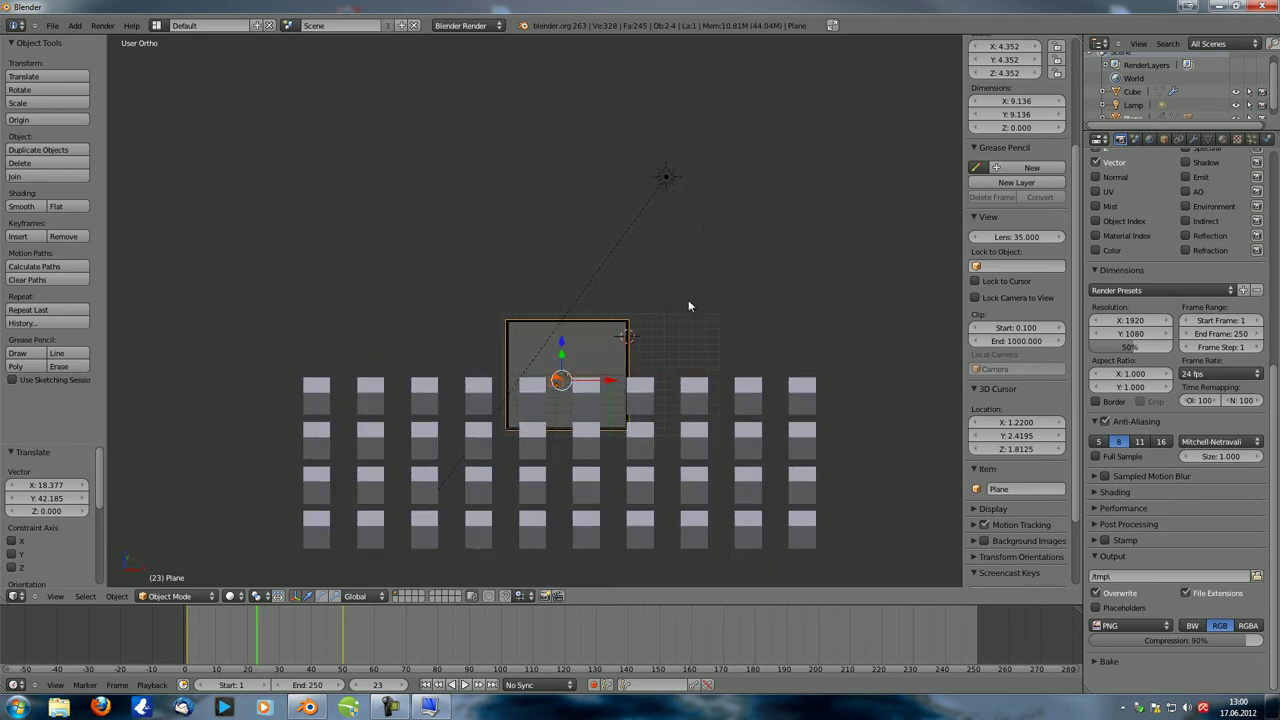